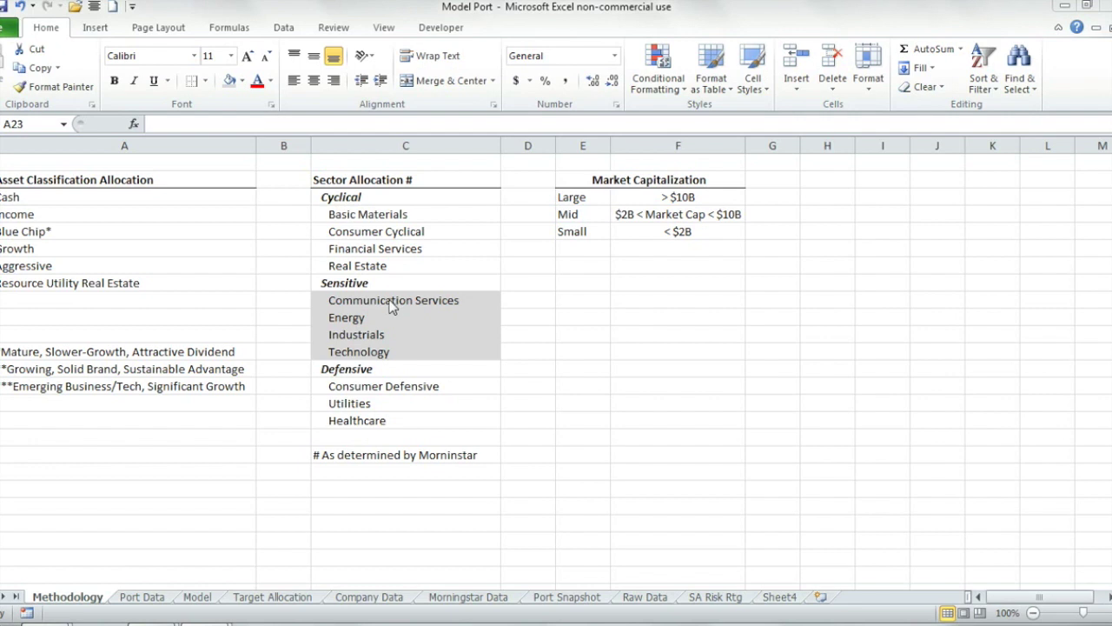
- Review the Asset Classification Allocation list from Cash to Resource Utility Real Estate, including the footnote for Blue Chip
{"action": "left_click", "coordinate": [176, 139]}
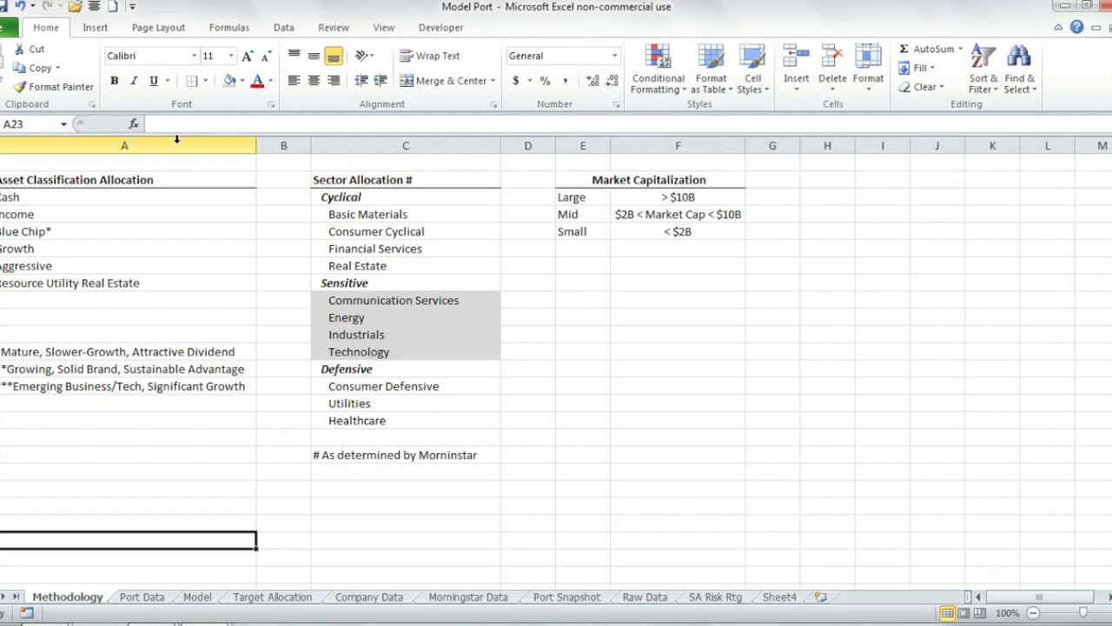
{"action": "left_click", "coordinate": [177, 139]}
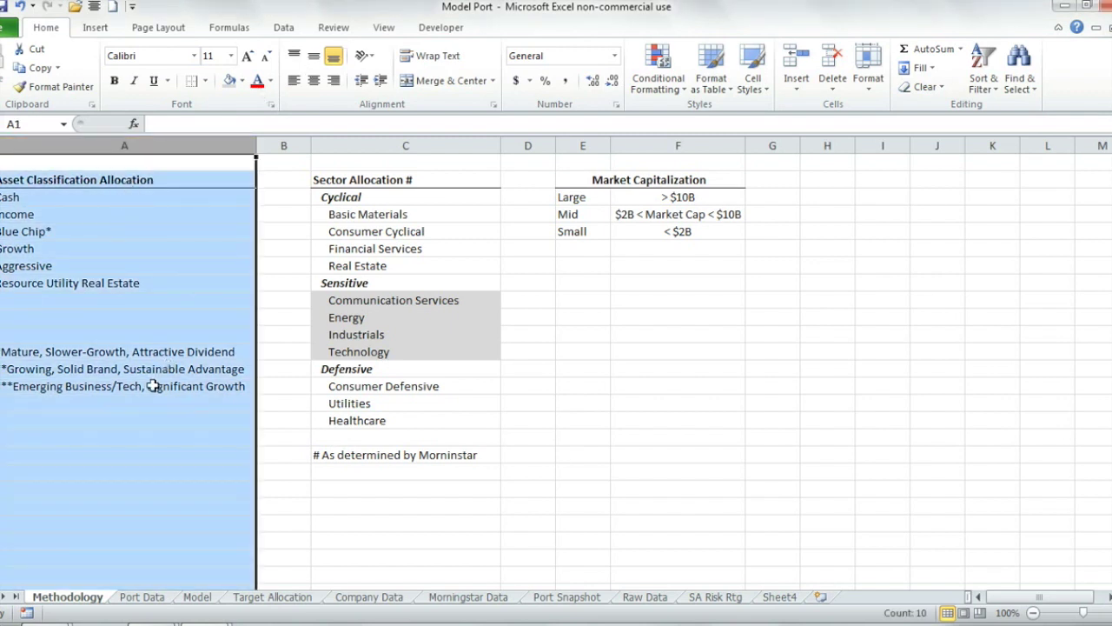
{"action": "left_click", "coordinate": [145, 209]}
{"action": "left_click", "coordinate": [147, 198]}
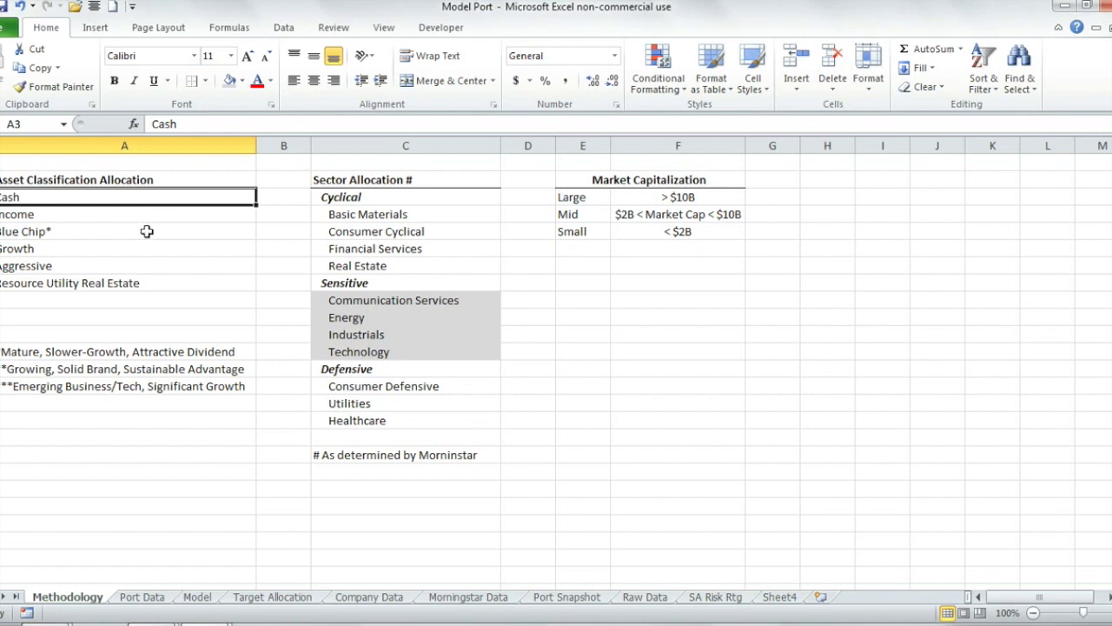
{"action": "left_click", "coordinate": [110, 218]}
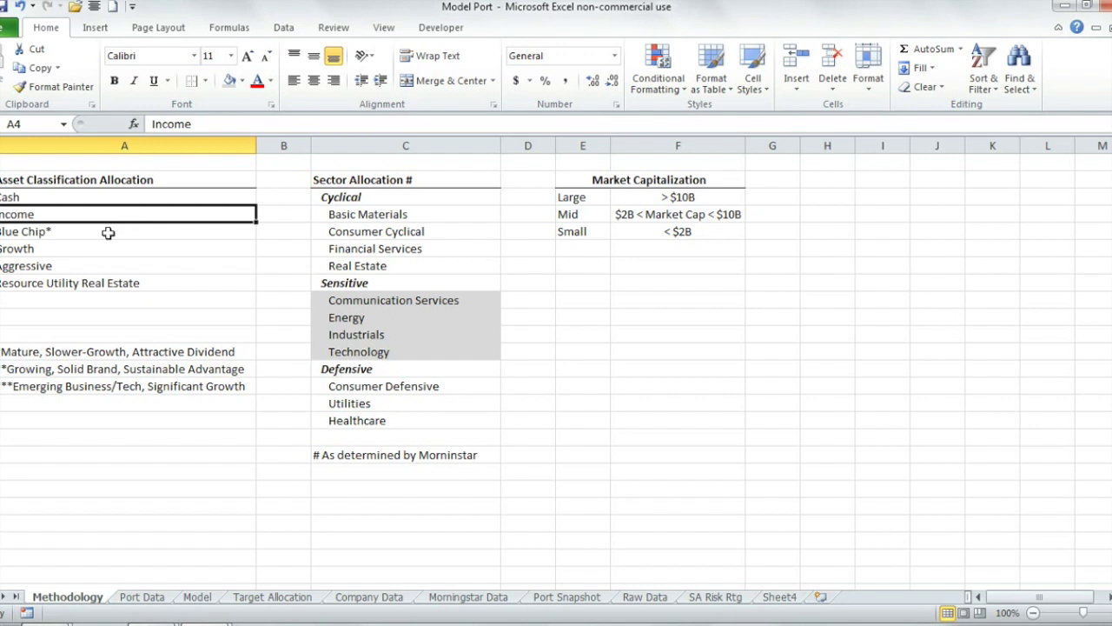
{"action": "left_click_drag", "start_coordinate": [110, 231], "coordinate": [106, 278]}
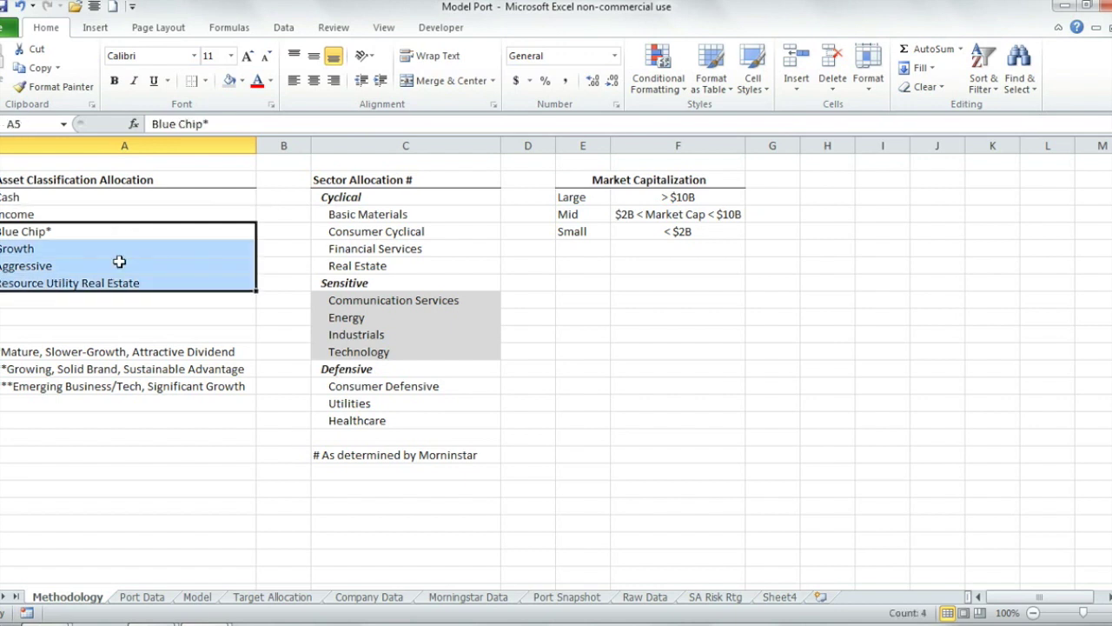
{"action": "key", "text": "shift+BackSpace"}
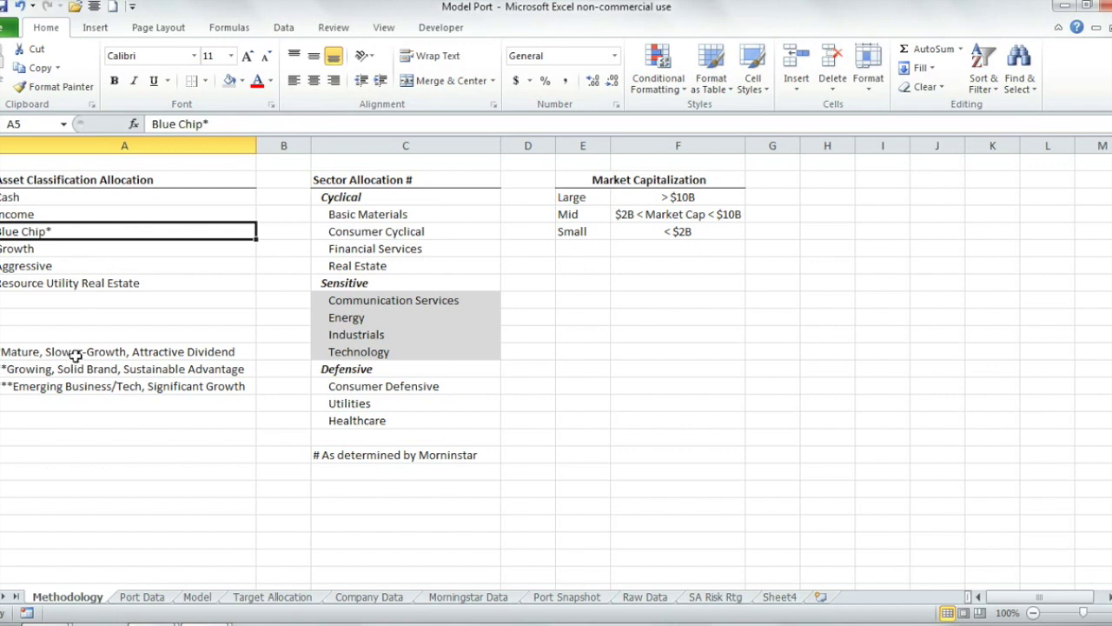
{"action": "left_click", "coordinate": [74, 353]}
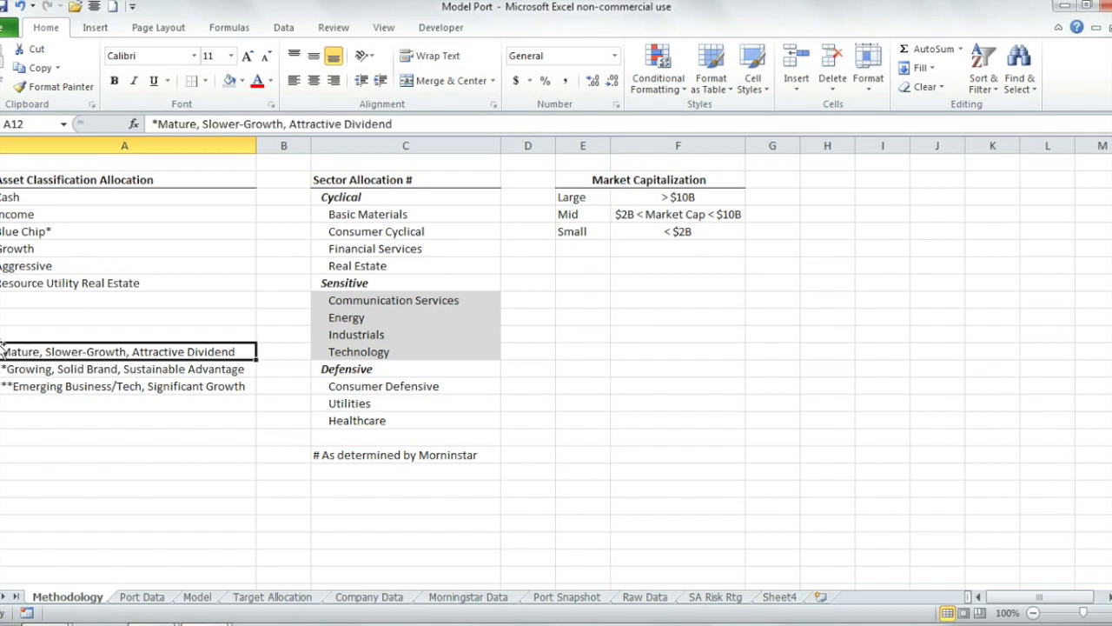
- Append the footnote marker ** to the Growth entry in the asset classification list
{"action": "double_click", "coordinate": [75, 250]}
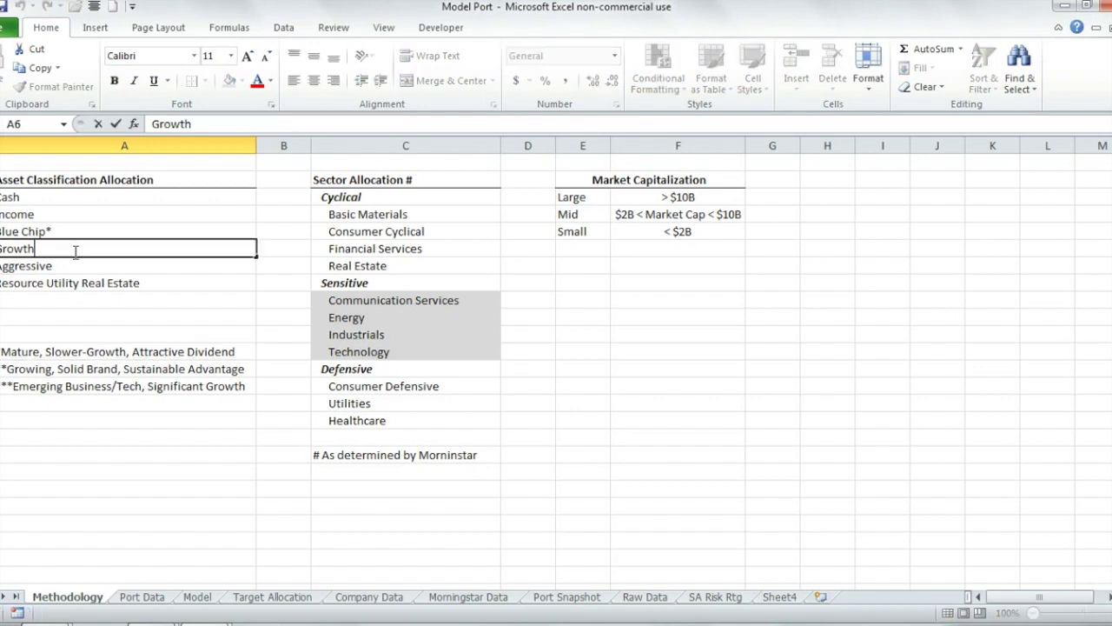
{"action": "type", "text": "**"}
{"action": "key", "text": "ctrl+Return"}
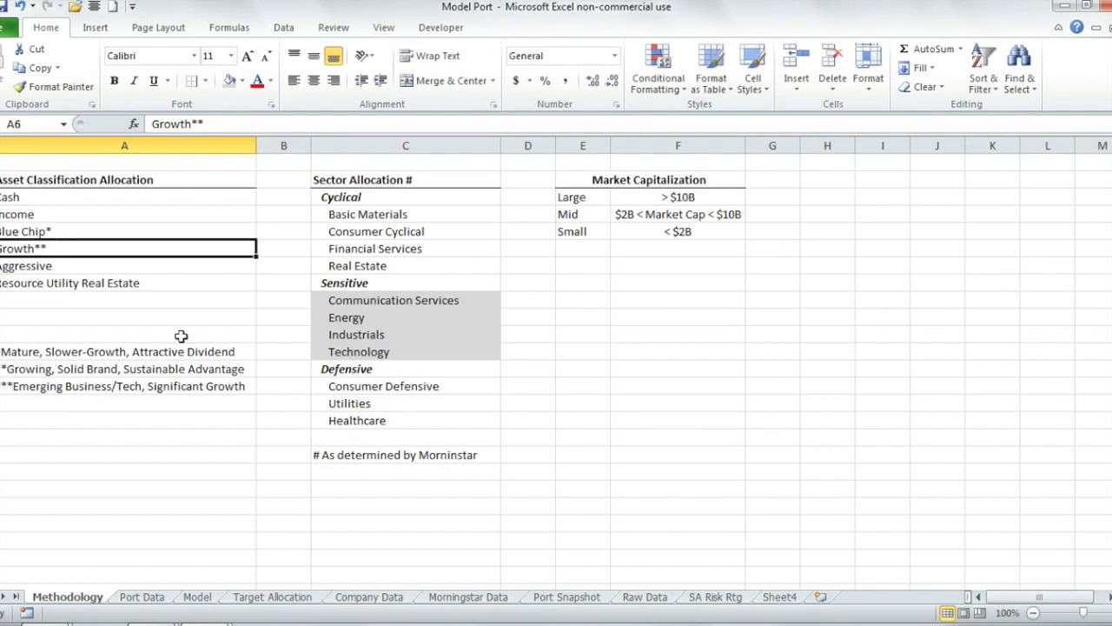
- Append the footnote marker *** to the Aggressive classification, checking the footnotes and the Resource Utility Real Estate entry
{"action": "left_click", "coordinate": [199, 380]}
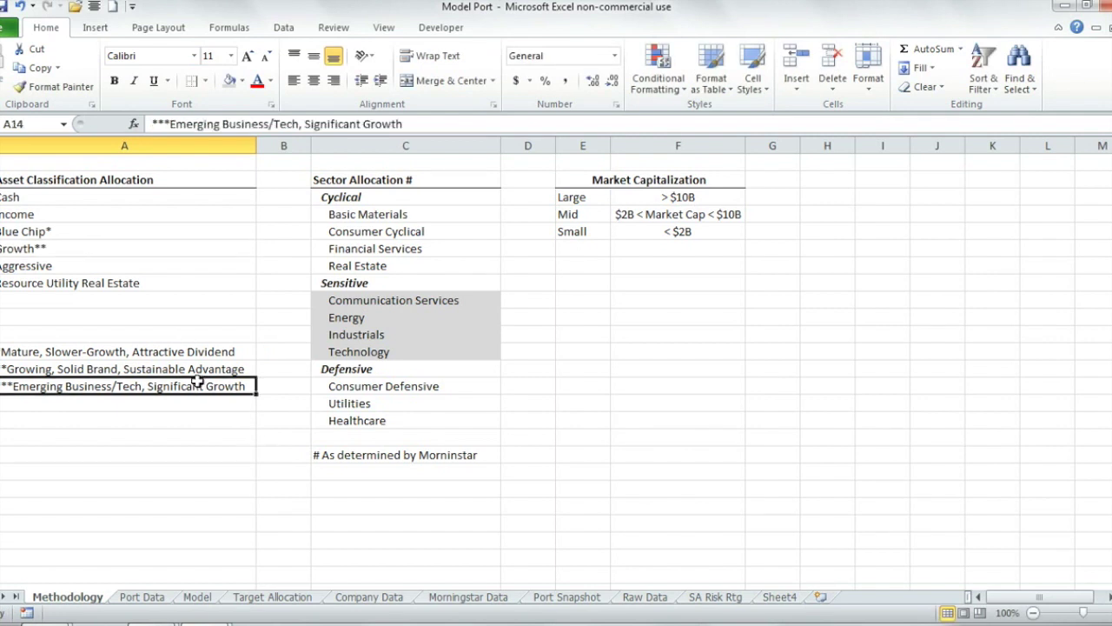
{"action": "key", "text": "Up"}
{"action": "key", "text": "Up"}
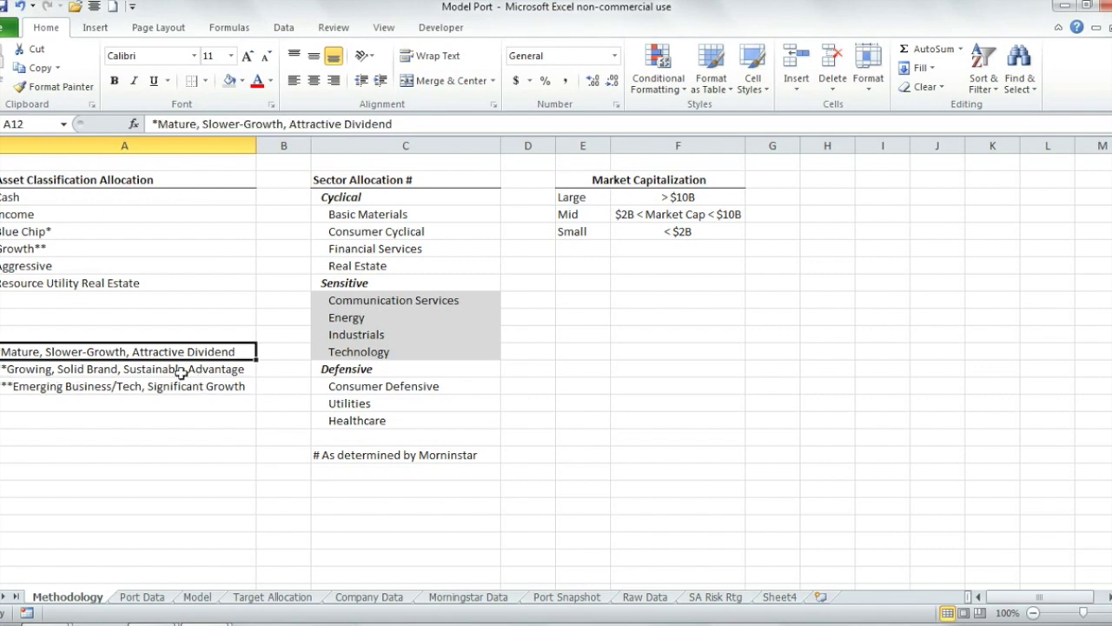
{"action": "left_click", "coordinate": [181, 372]}
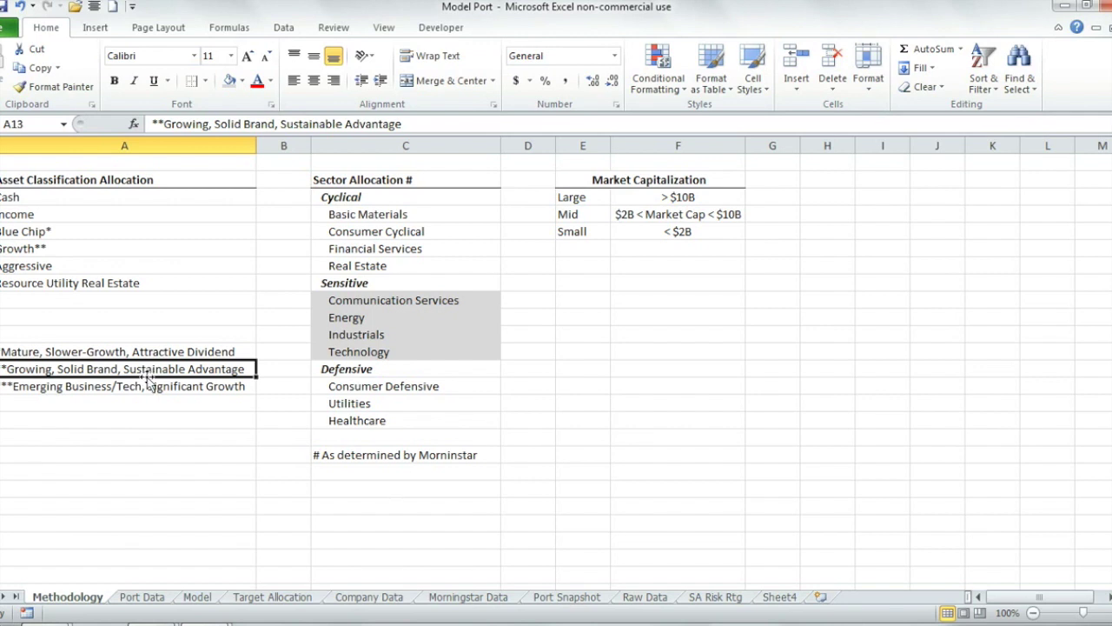
{"action": "double_click", "coordinate": [145, 263]}
{"action": "type", "text": "***"}
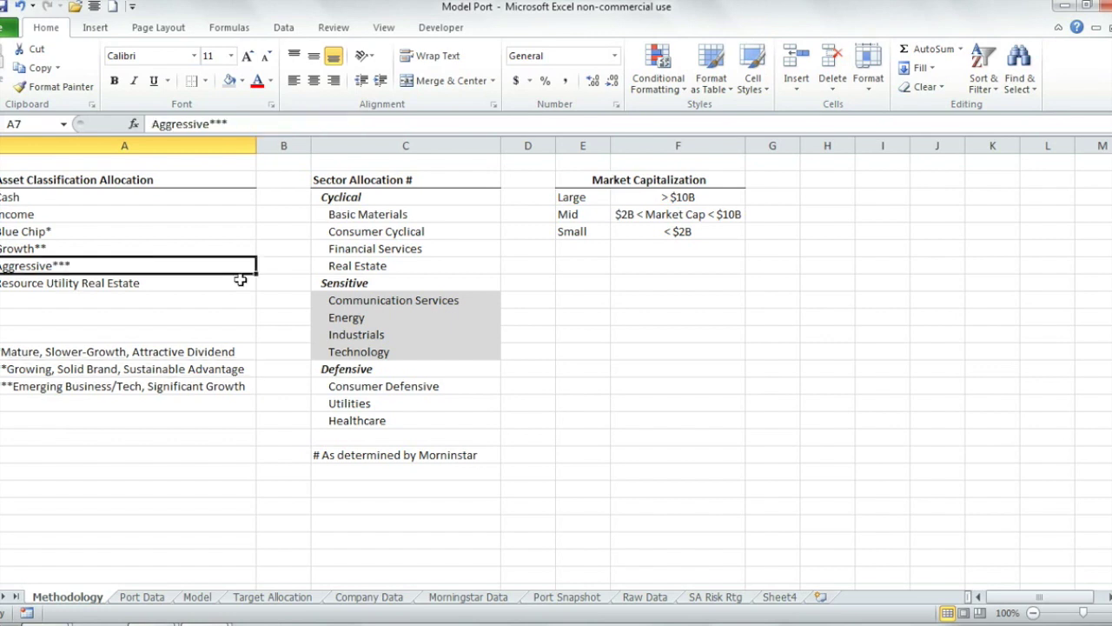
{"action": "left_click", "coordinate": [150, 391]}
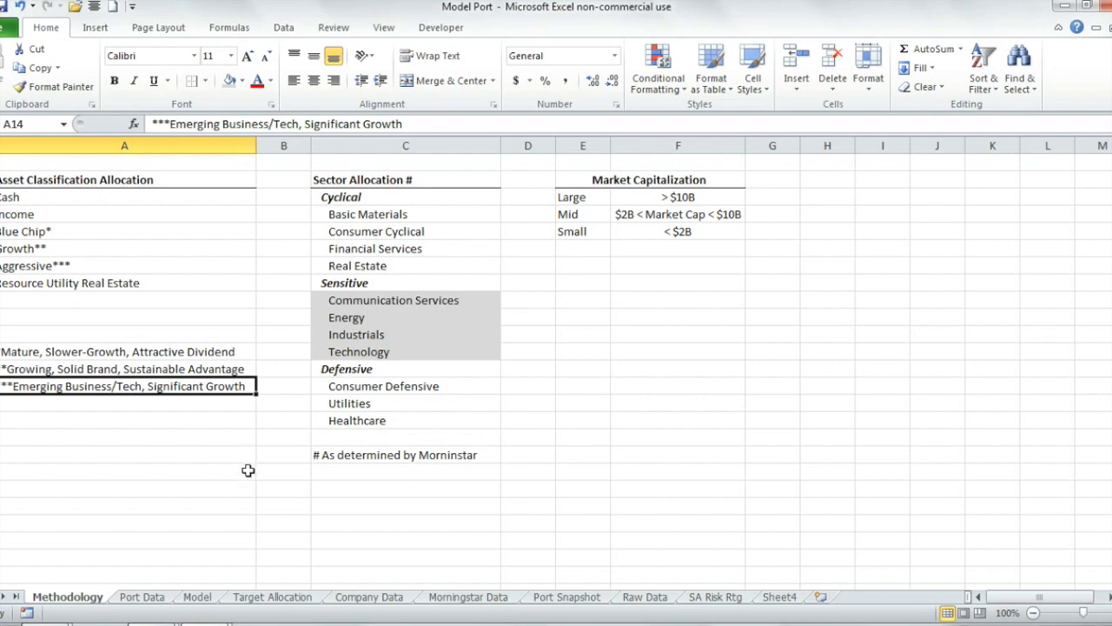
{"action": "left_click", "coordinate": [165, 284]}
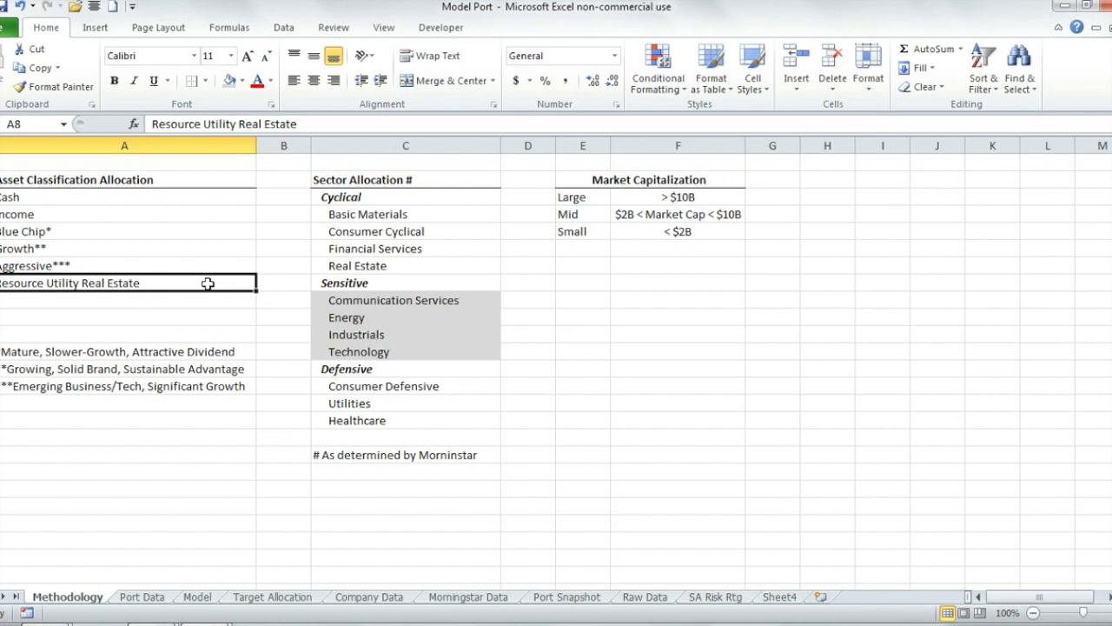
- Review the Sector Allocation column: the Cyclical, Sensitive and Defensive groups, their member sectors and the Morningstar note
{"action": "left_click", "coordinate": [388, 148]}
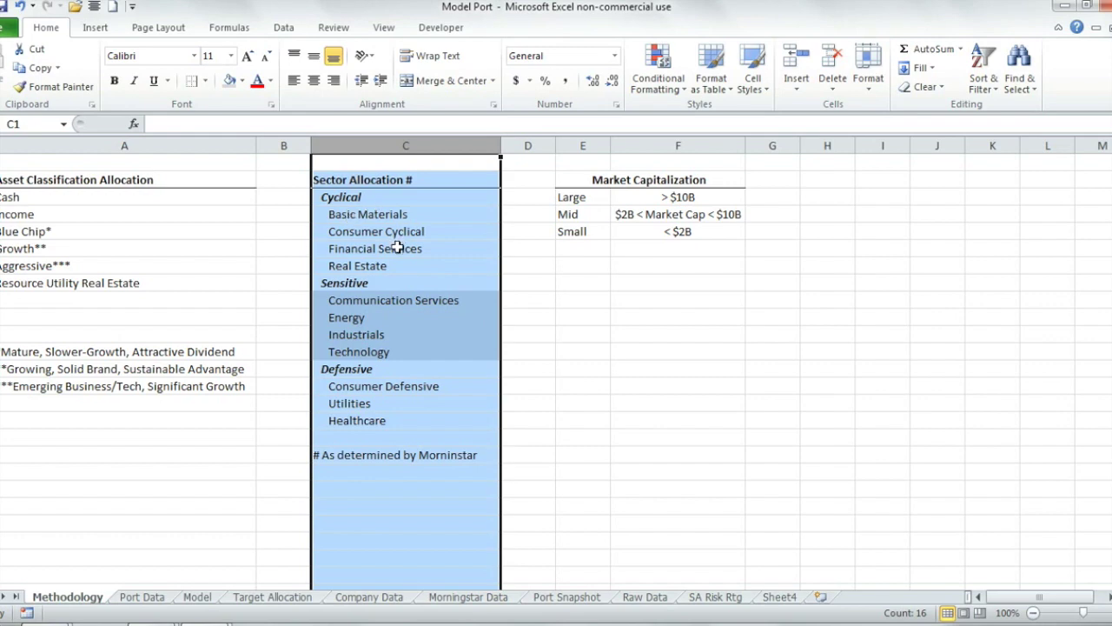
{"action": "left_click", "coordinate": [402, 198]}
{"action": "left_click", "coordinate": [394, 286]}
{"action": "left_click", "coordinate": [382, 369]}
{"action": "left_click_drag", "start_coordinate": [385, 215], "coordinate": [385, 264]}
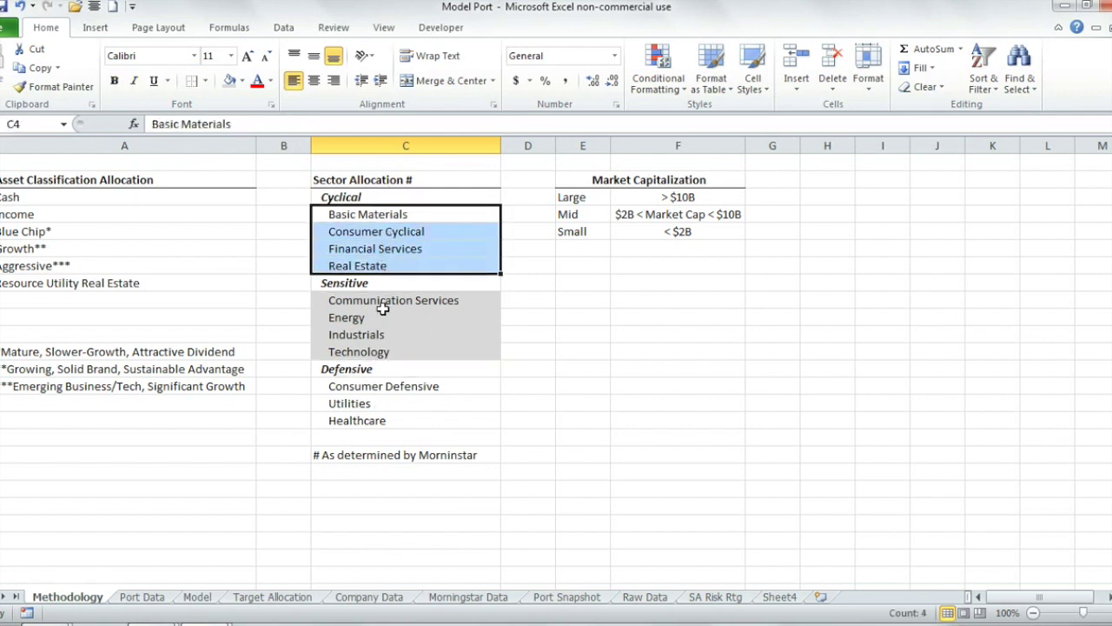
{"action": "left_click", "coordinate": [383, 304]}
{"action": "left_click_drag", "start_coordinate": [384, 316], "coordinate": [382, 420]}
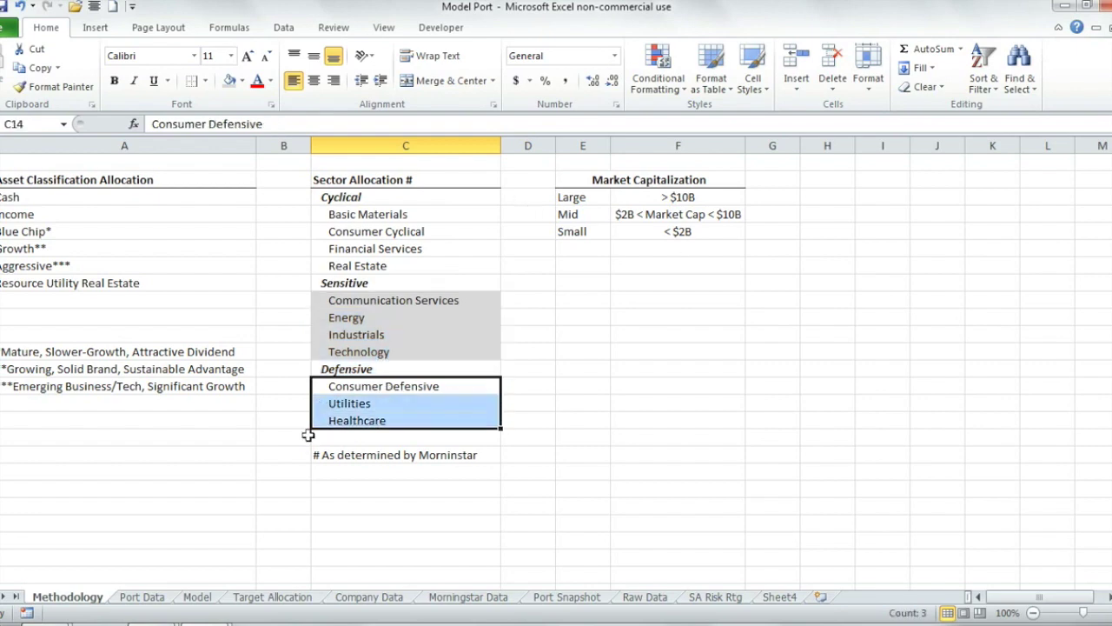
{"action": "left_click", "coordinate": [379, 457]}
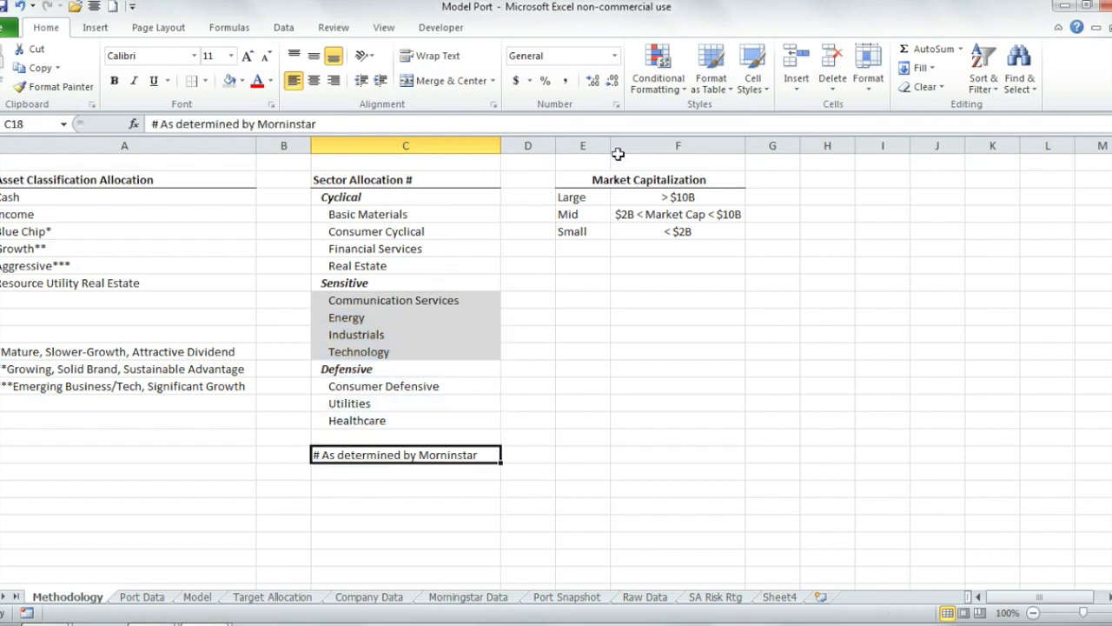
- Examine the Market Capitalization size classes from Giant to Micro and their value ranges
{"action": "left_click_drag", "start_coordinate": [582, 145], "coordinate": [678, 145]}
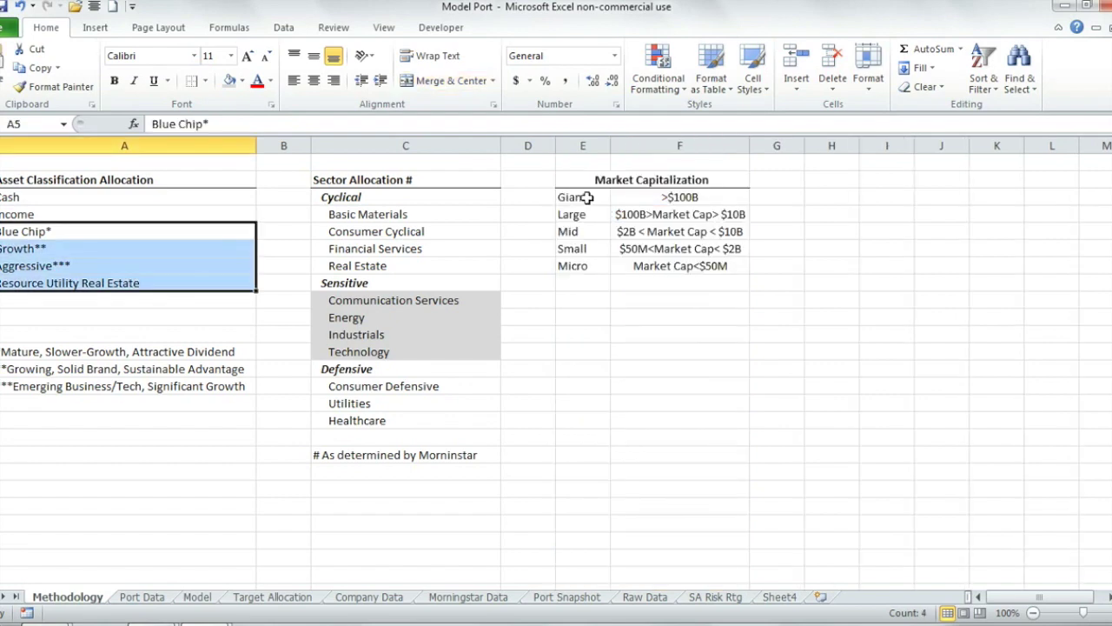
{"action": "left_click_drag", "start_coordinate": [588, 198], "coordinate": [662, 267]}
{"action": "left_click", "coordinate": [585, 382]}
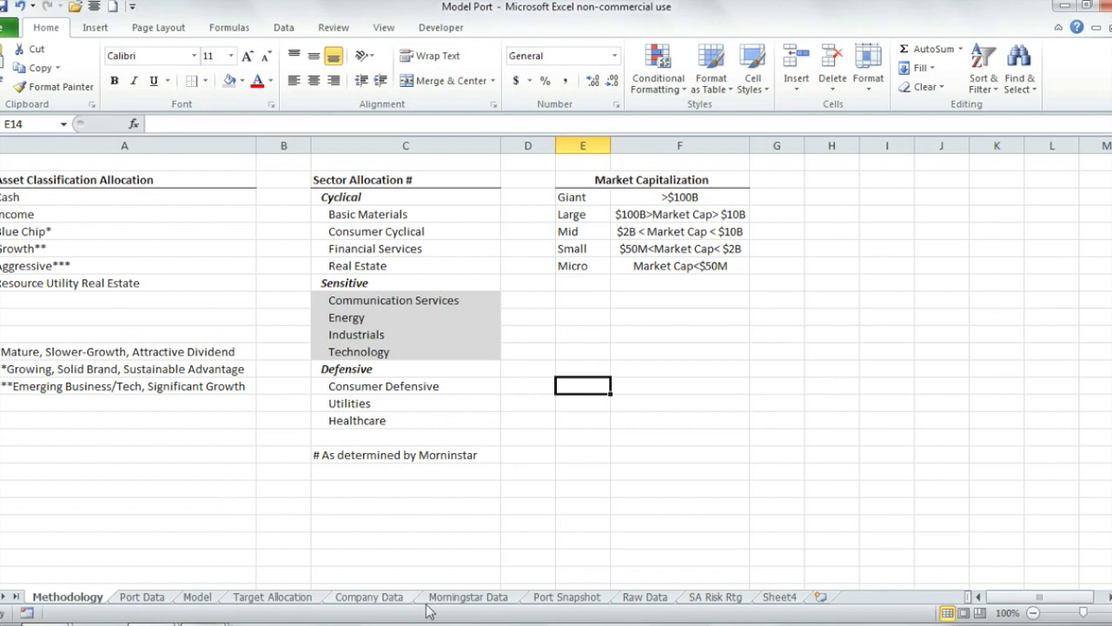
- Clear the existing holdings data from the Port Data sheet
{"action": "left_click", "coordinate": [148, 598]}
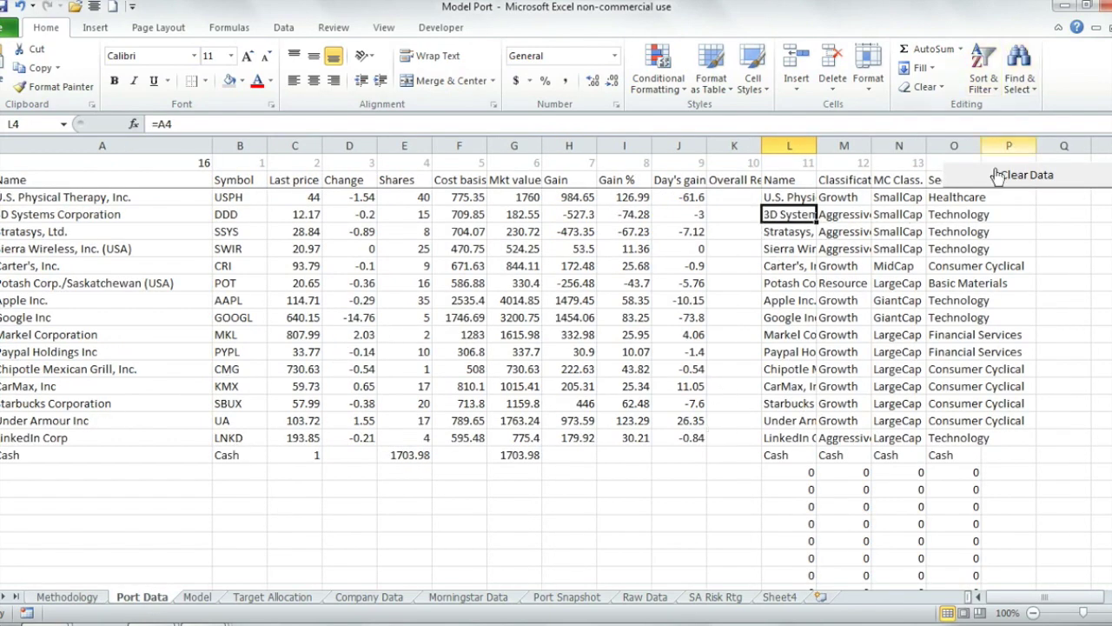
{"action": "left_click", "coordinate": [1068, 185]}
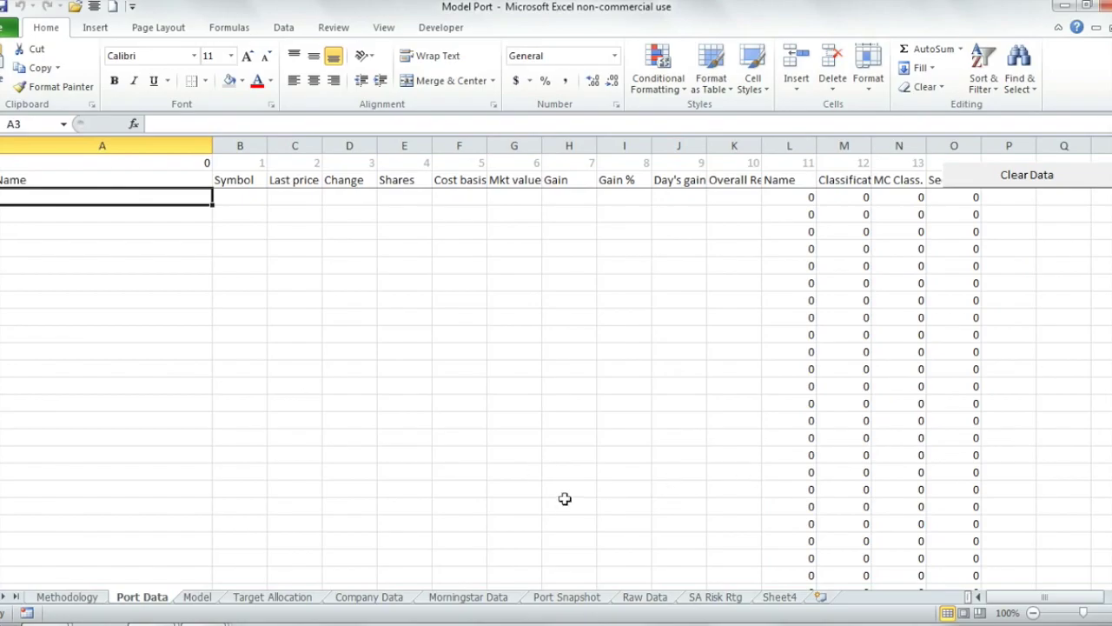
- Switch to Google Finance in the browser and download the open portfolio's performance data to a spreadsheet
{"action": "key", "text": "alt+Tab"}
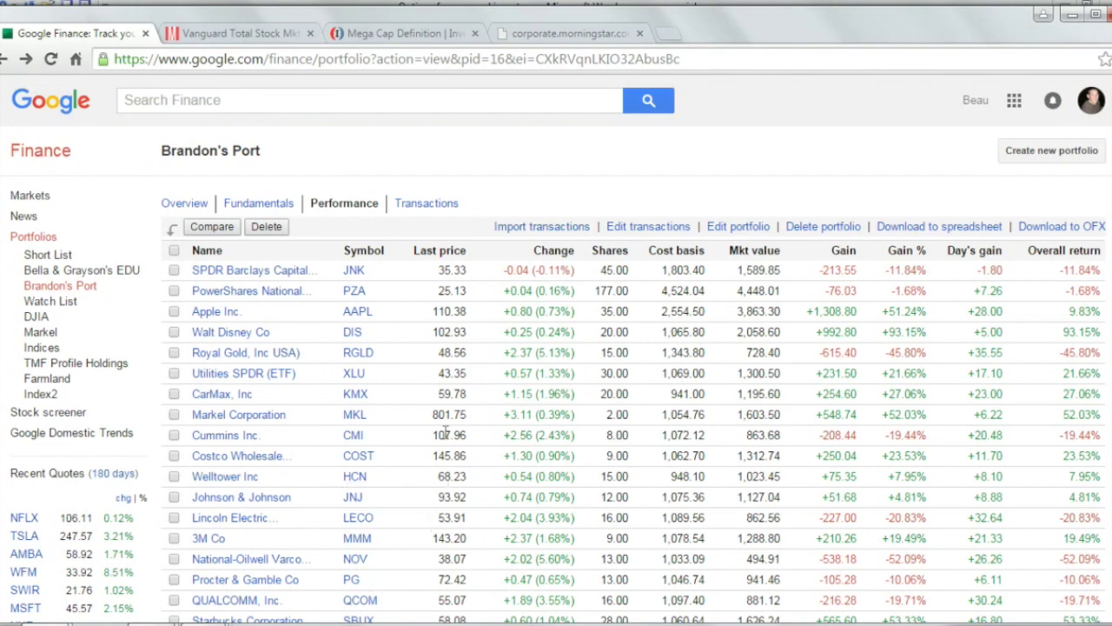
{"action": "scroll", "coordinate": [445, 432], "scroll_direction": "down", "scroll_amount": 1}
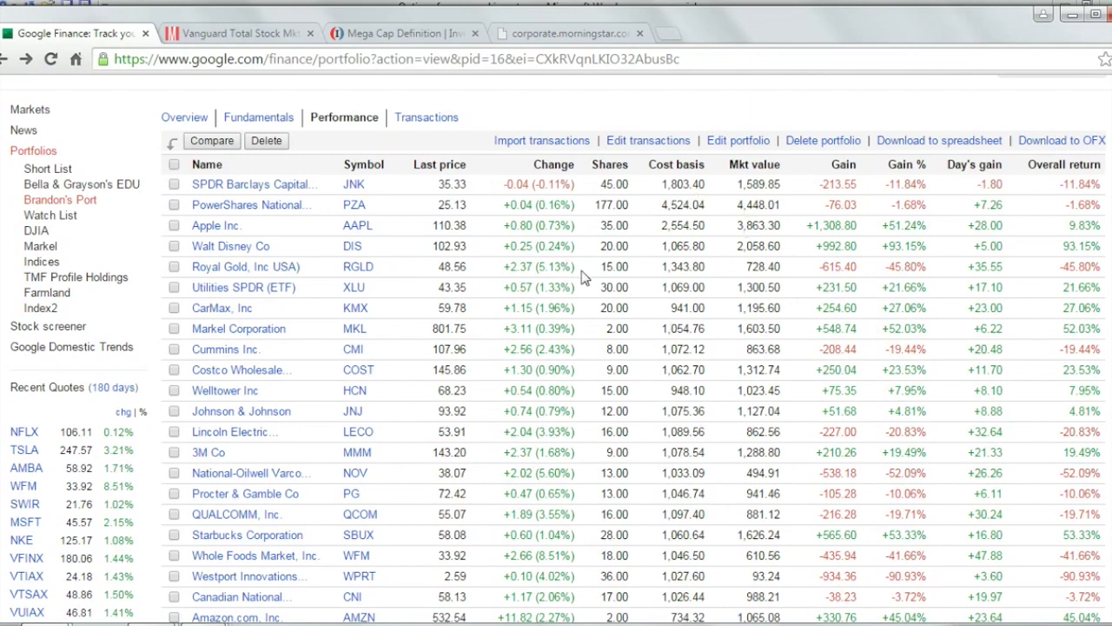
{"action": "scroll", "coordinate": [584, 276], "scroll_direction": "up", "scroll_amount": 1}
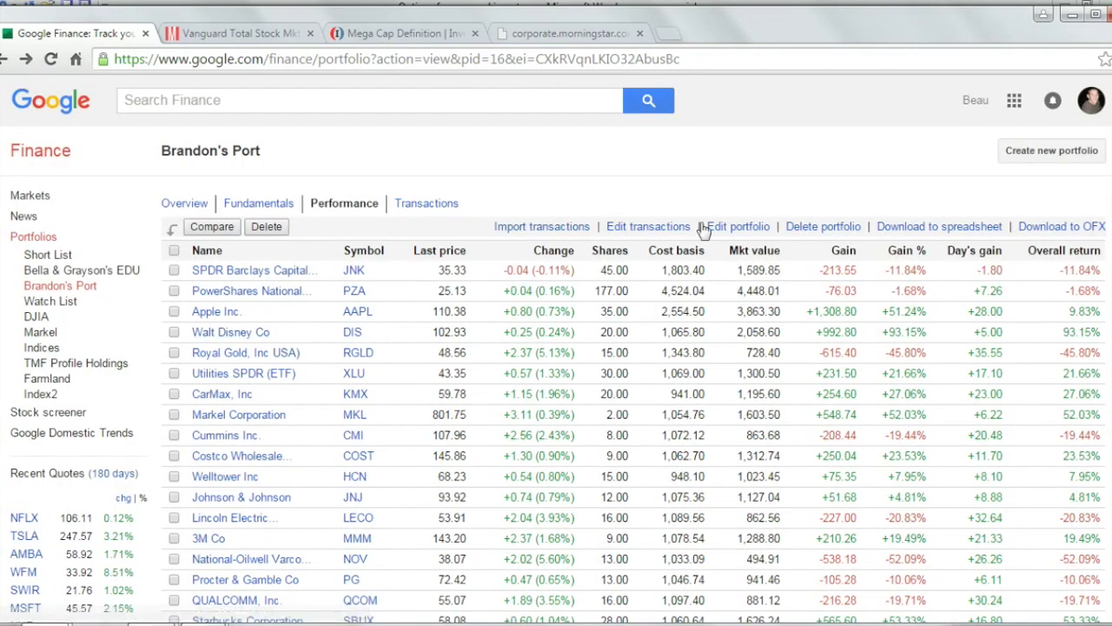
{"action": "left_click", "coordinate": [914, 227]}
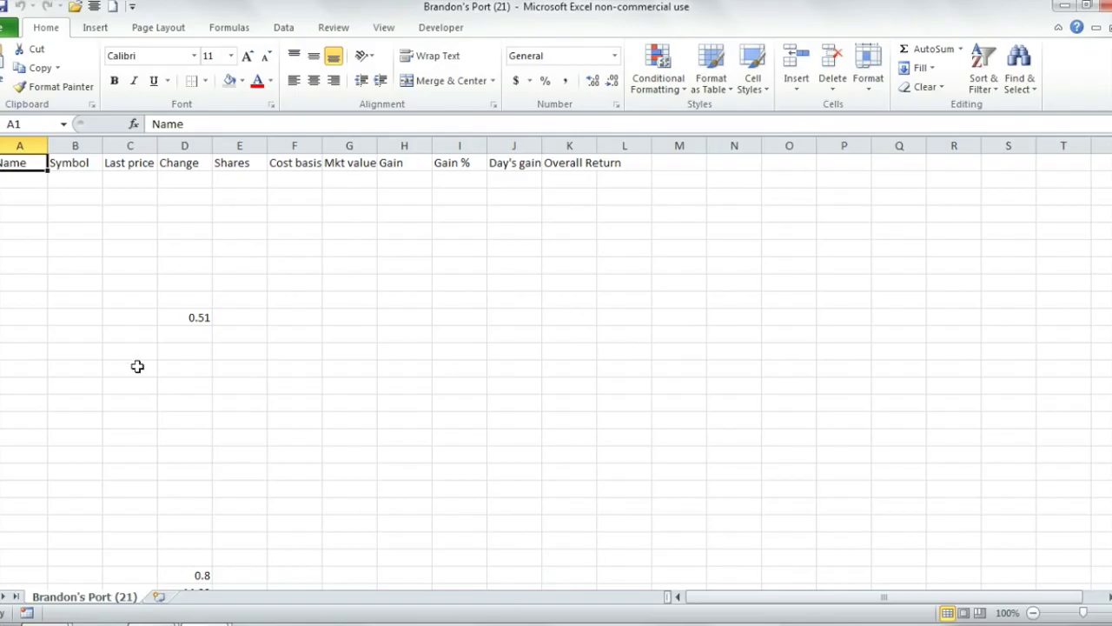
- Copy all holdings rows without the header from the downloaded spreadsheet and paste them into Port Data starting at A3
{"action": "key", "text": "ctrl+Down"}
{"action": "key", "text": "ctrl+shift+Up"}
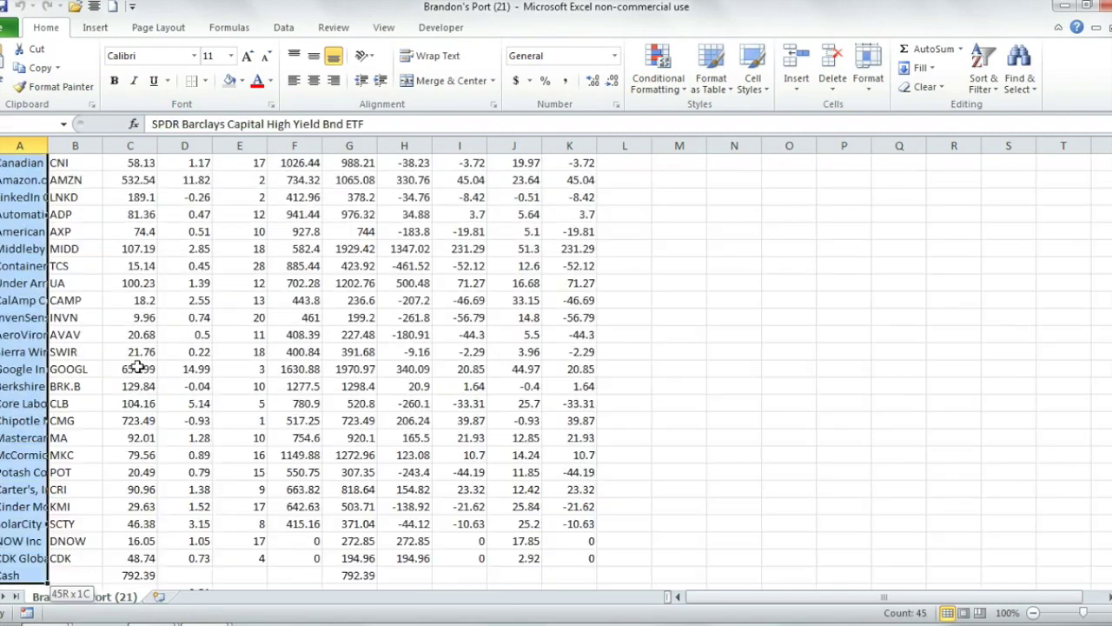
{"action": "key", "text": "ctrl+shift+Right"}
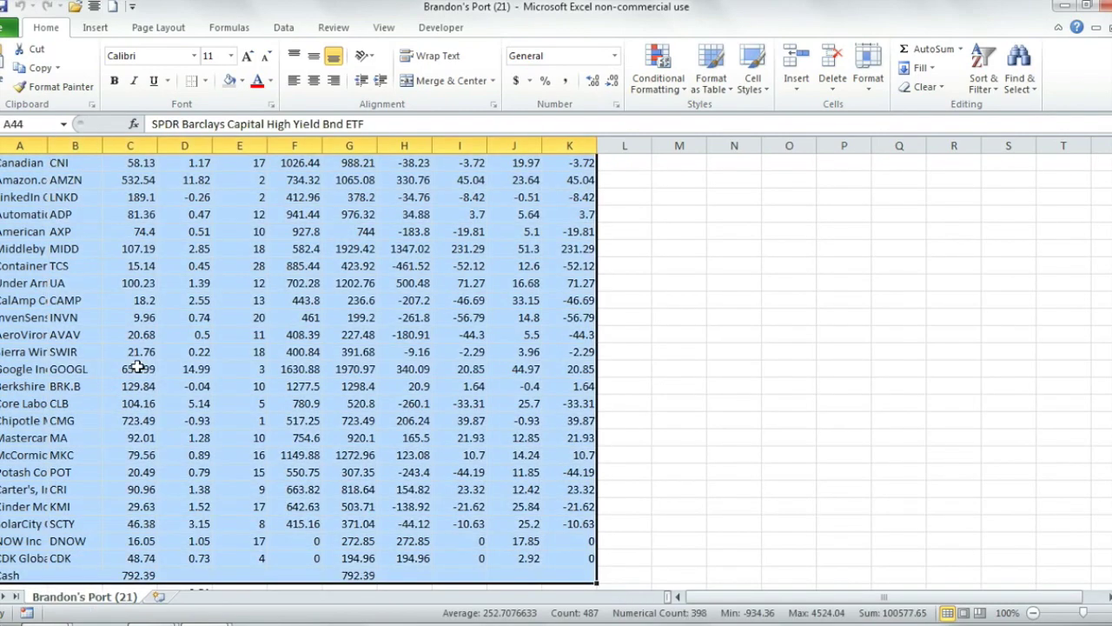
{"action": "key", "text": "ctrl+c"}
{"action": "key", "text": "ctrl+Tab"}
{"action": "key", "text": "ctrl+v"}
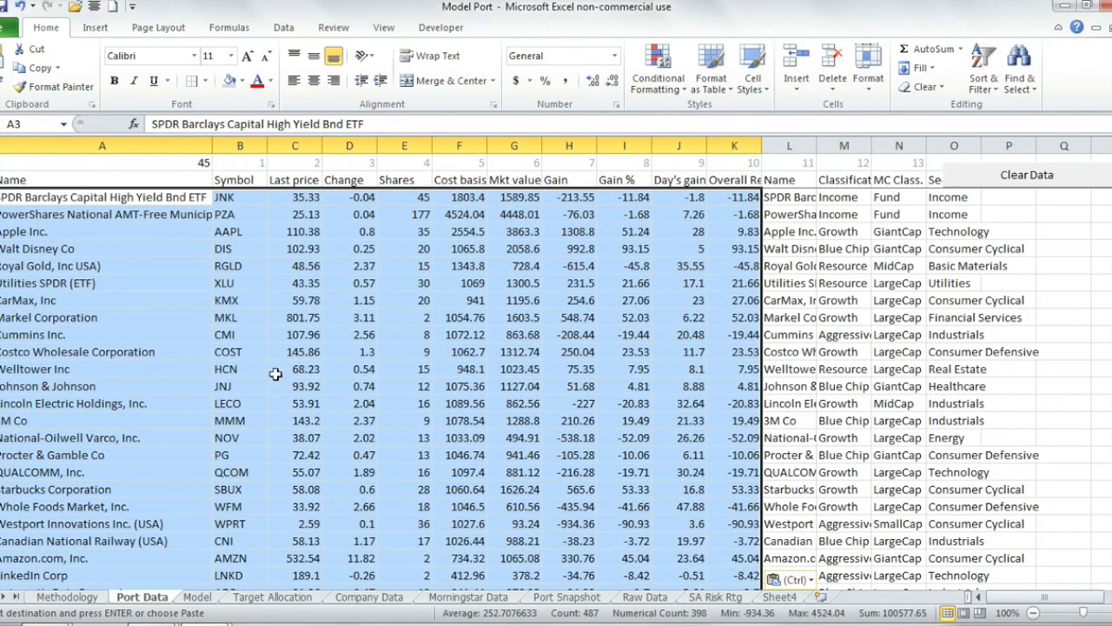
{"action": "scroll", "coordinate": [275, 373], "scroll_direction": "down", "scroll_amount": 3}
{"action": "left_click", "coordinate": [522, 469]}
{"action": "scroll", "coordinate": [543, 448], "scroll_direction": "up", "scroll_amount": 4}
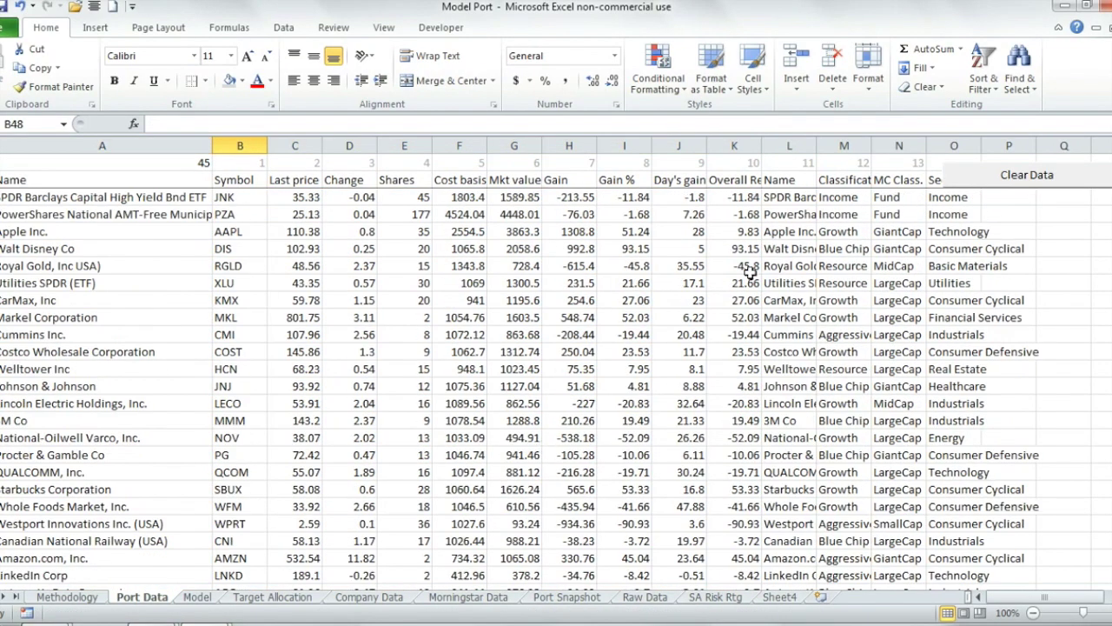
- Examine the row 3 lookup formulas for classification, market cap class and sector on the Port Data sheet
{"action": "left_click_drag", "start_coordinate": [847, 198], "coordinate": [966, 202]}
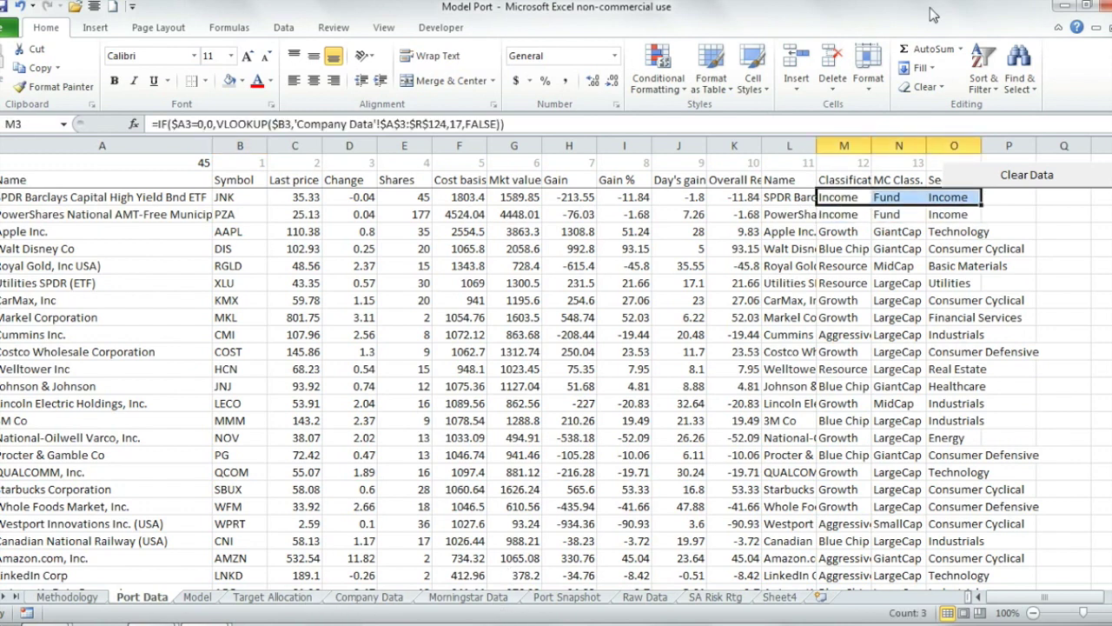
{"action": "key", "text": "shift+Left"}
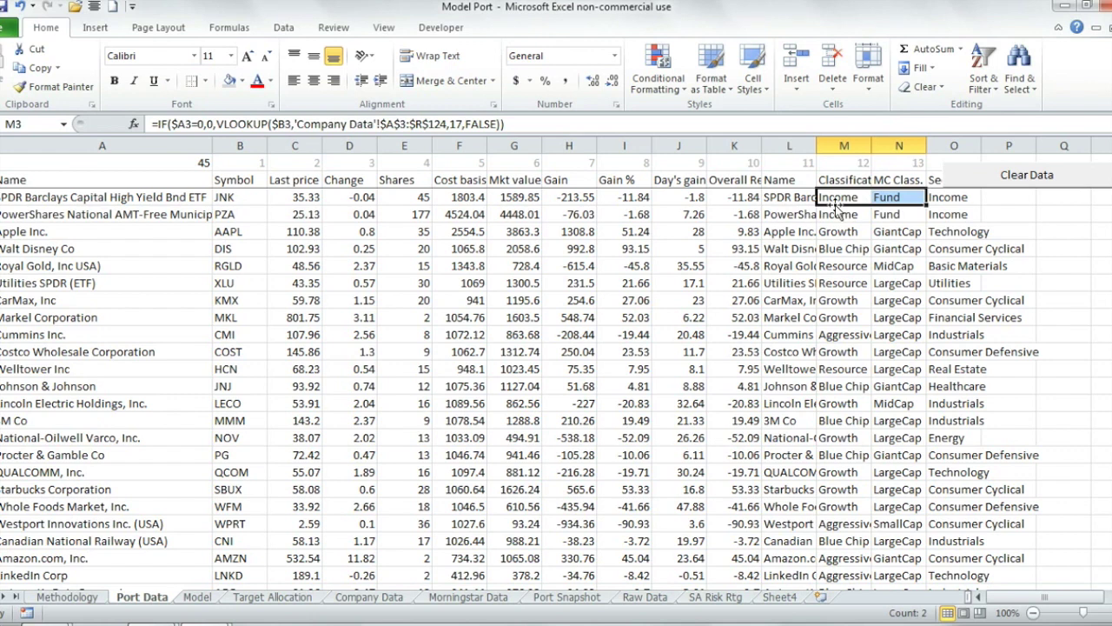
{"action": "left_click", "coordinate": [963, 200]}
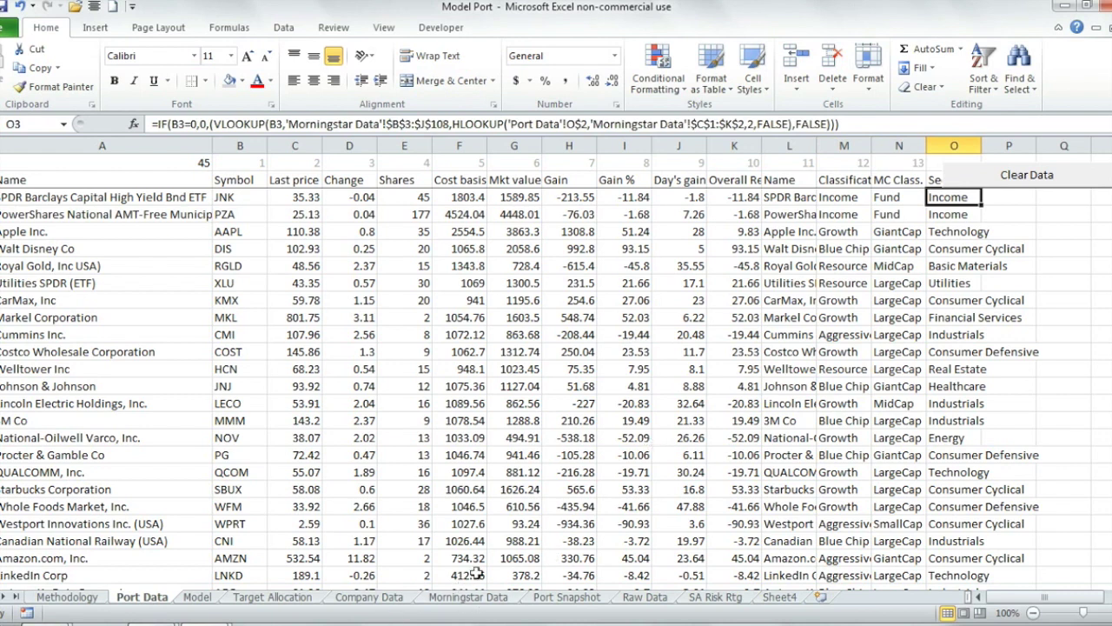
- Examine the portfolio summary block in columns A and B of the Model sheet, including the Portfolio Target selection
{"action": "left_click", "coordinate": [197, 598]}
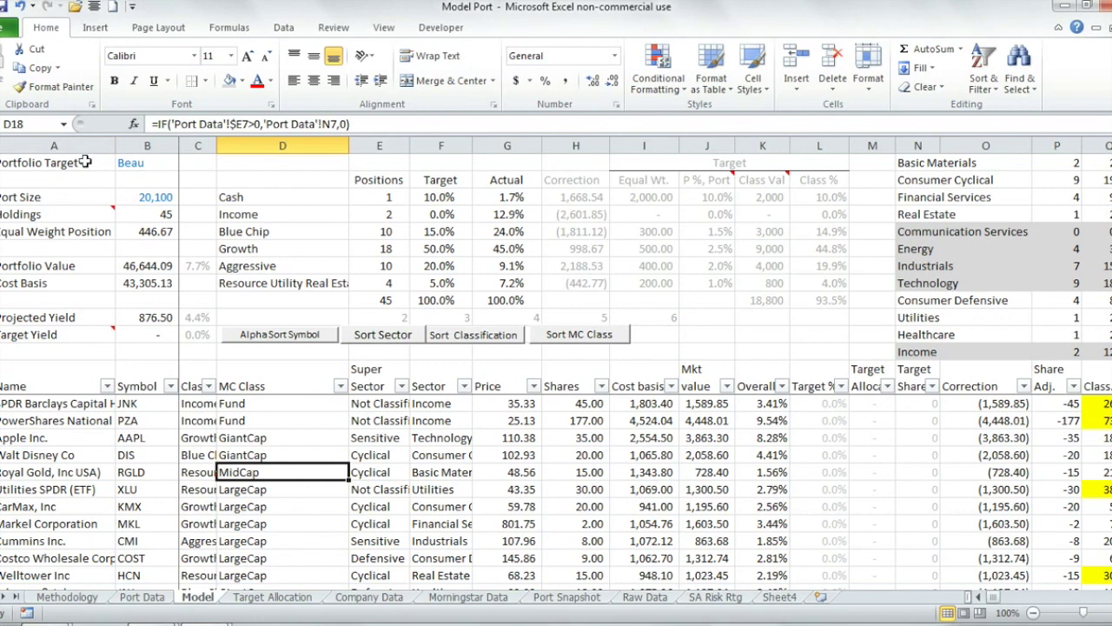
{"action": "left_click_drag", "start_coordinate": [93, 163], "coordinate": [164, 330]}
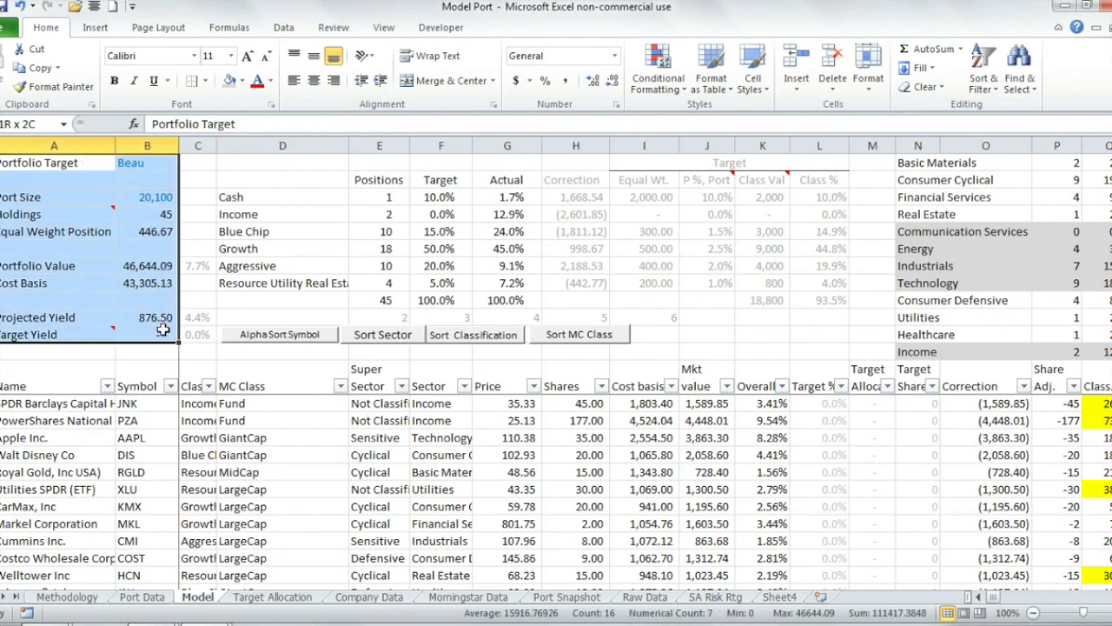
{"action": "left_click", "coordinate": [163, 353]}
{"action": "left_click", "coordinate": [134, 162]}
{"action": "left_click", "coordinate": [52, 163]}
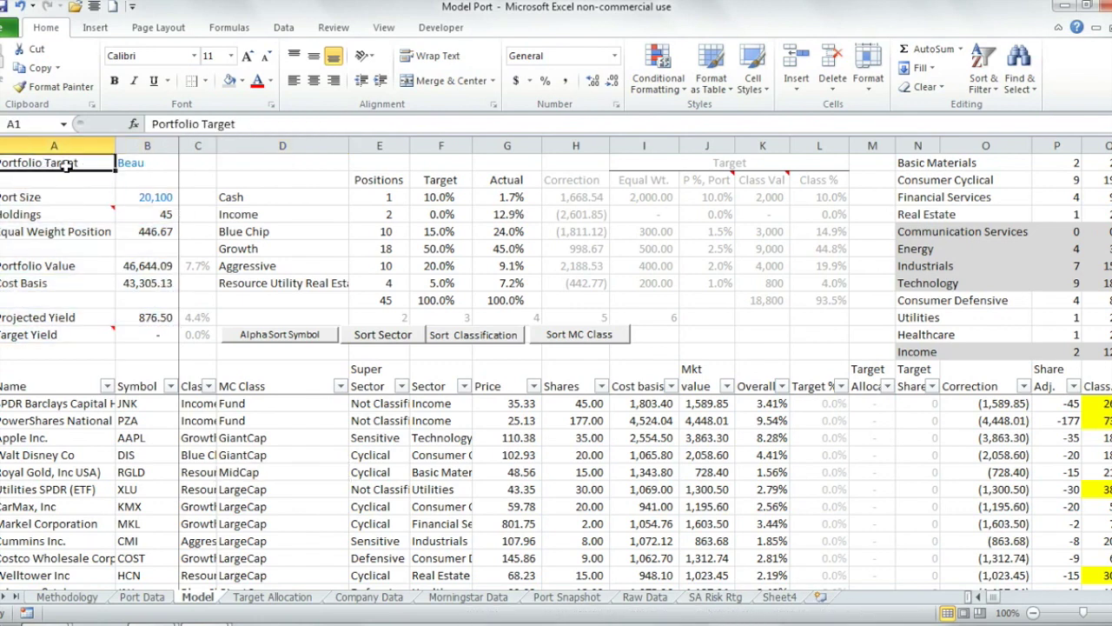
{"action": "left_click", "coordinate": [144, 170]}
{"action": "left_click", "coordinate": [96, 163]}
- Check the BJ column on the Target Allocation sheet and set the Portfolio Target on the Model sheet to BJ
{"action": "left_click", "coordinate": [252, 606]}
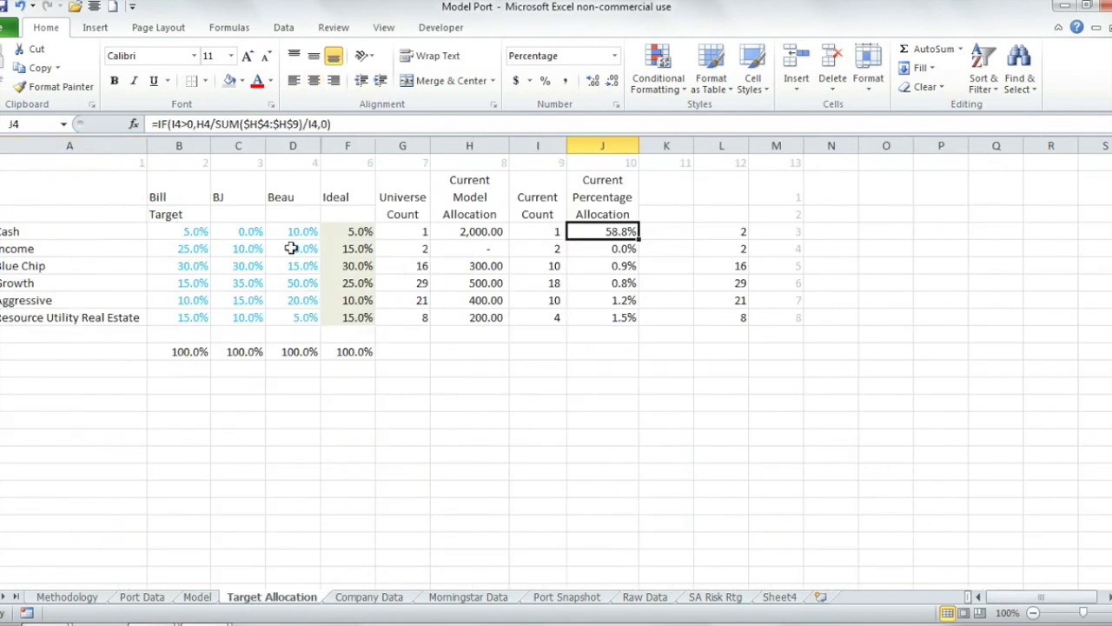
{"action": "left_click", "coordinate": [205, 226]}
{"action": "left_click", "coordinate": [241, 197]}
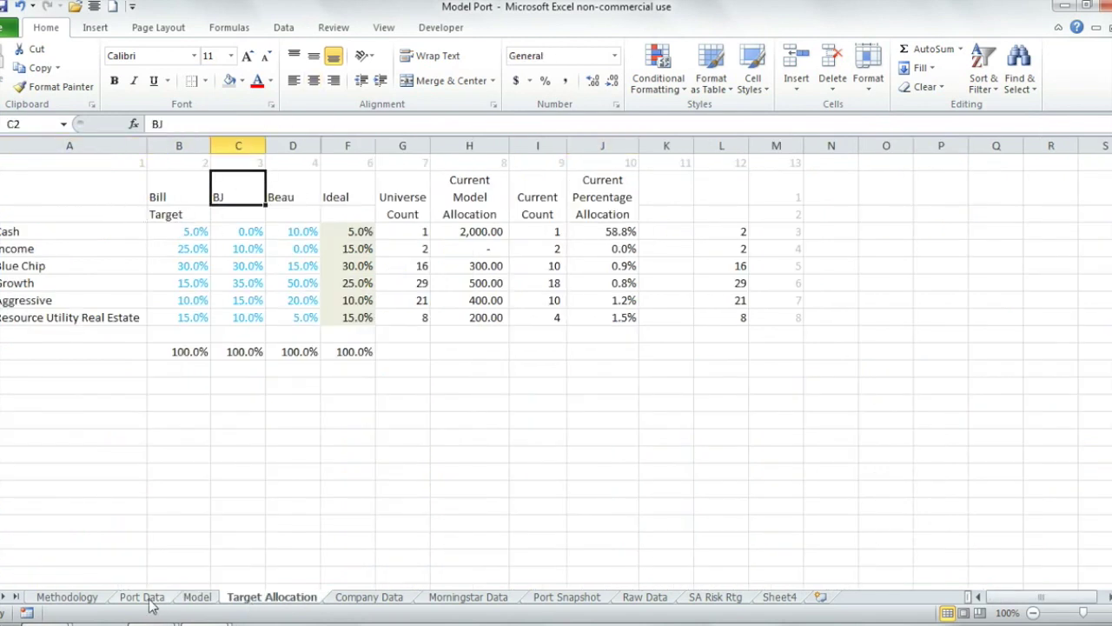
{"action": "left_click", "coordinate": [197, 597]}
{"action": "left_click", "coordinate": [170, 162]}
{"action": "left_click", "coordinate": [186, 162]}
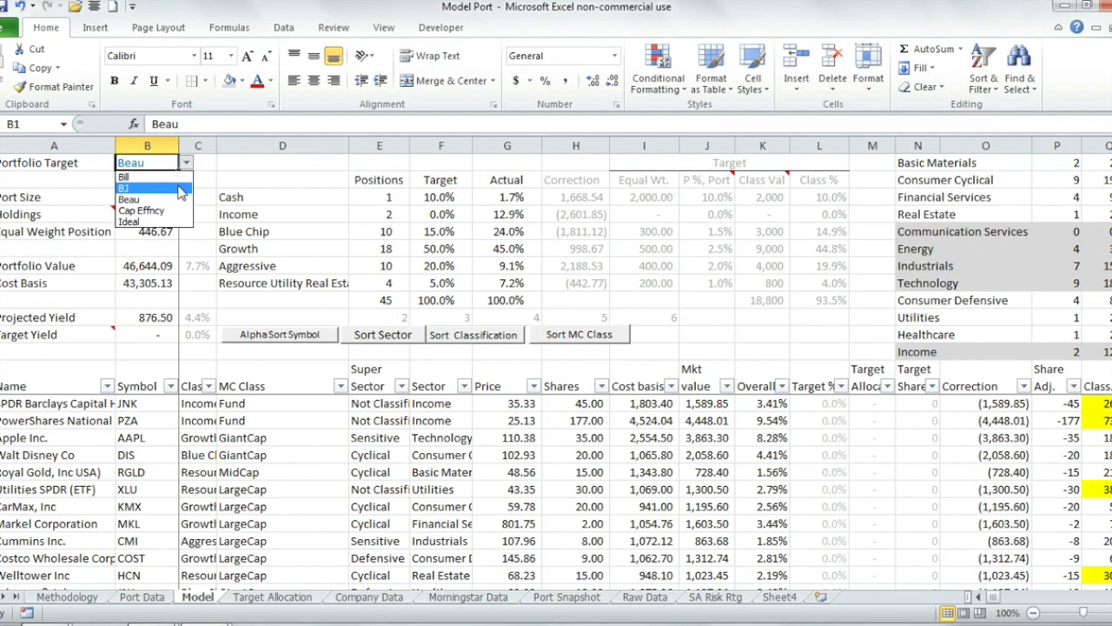
{"action": "left_click", "coordinate": [124, 188]}
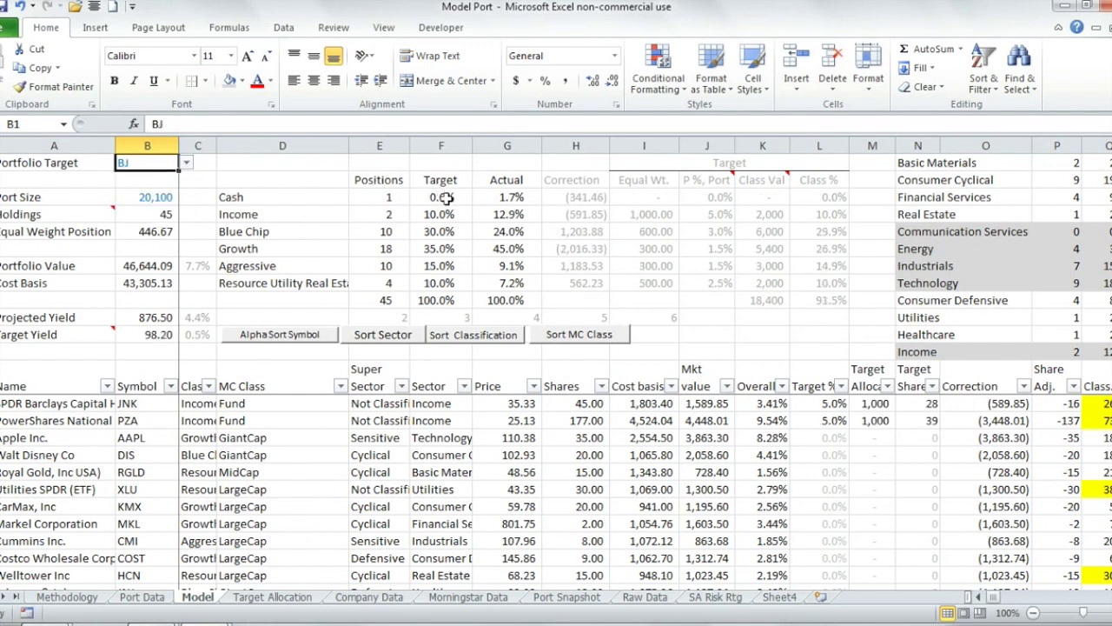
{"action": "left_click_drag", "start_coordinate": [445, 199], "coordinate": [466, 284]}
- Compare the Port Size with the Portfolio Value on the Model sheet and set the Port Size in B3 to 46600
{"action": "left_click", "coordinate": [146, 198]}
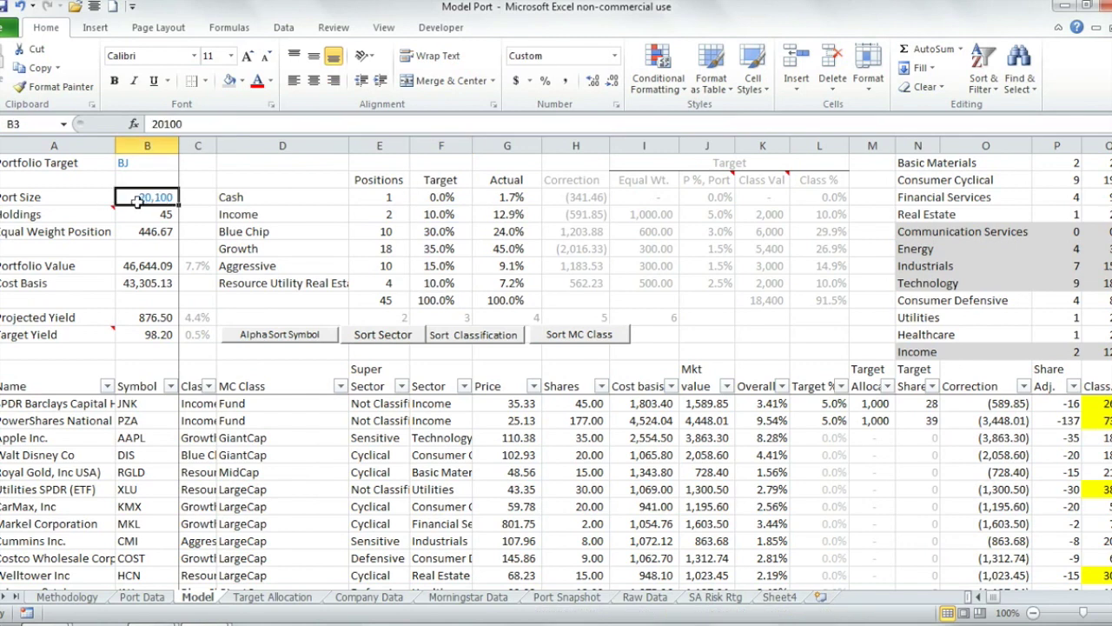
{"action": "left_click_drag", "start_coordinate": [92, 196], "coordinate": [142, 200]}
{"action": "left_click", "coordinate": [161, 197]}
{"action": "mouse_move", "coordinate": [68, 205]}
{"action": "left_click", "coordinate": [177, 269]}
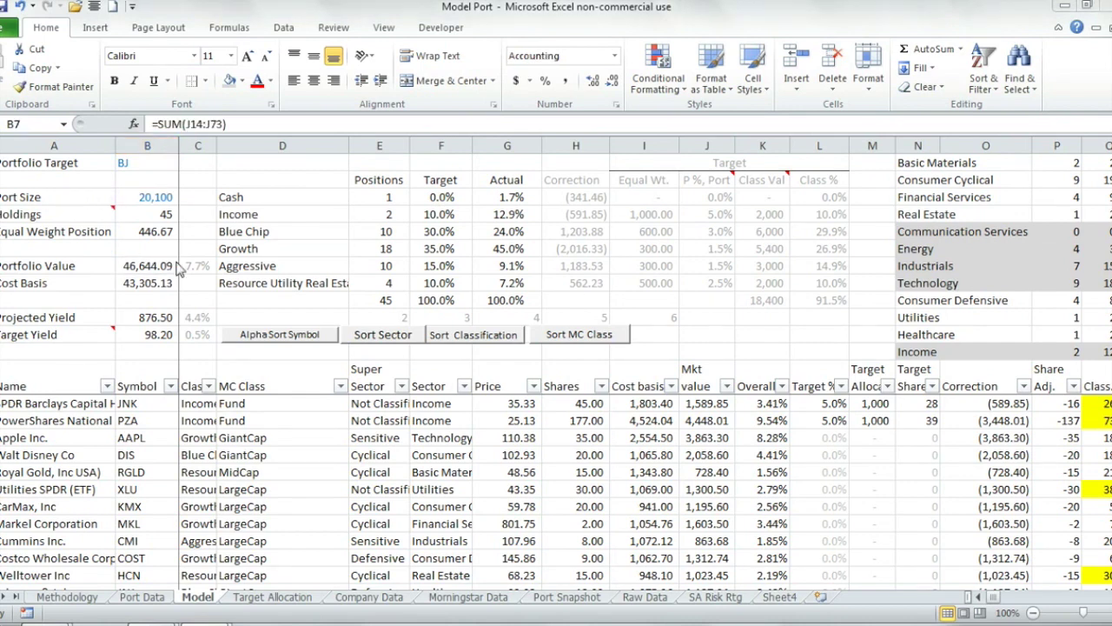
{"action": "left_click", "coordinate": [156, 265]}
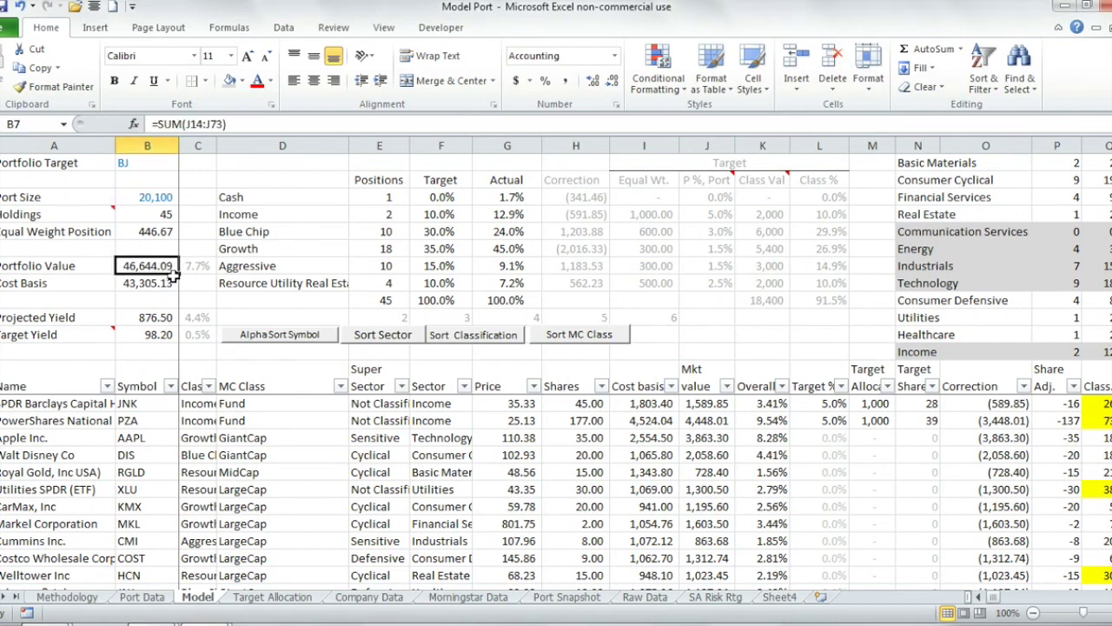
{"action": "left_click", "coordinate": [156, 199]}
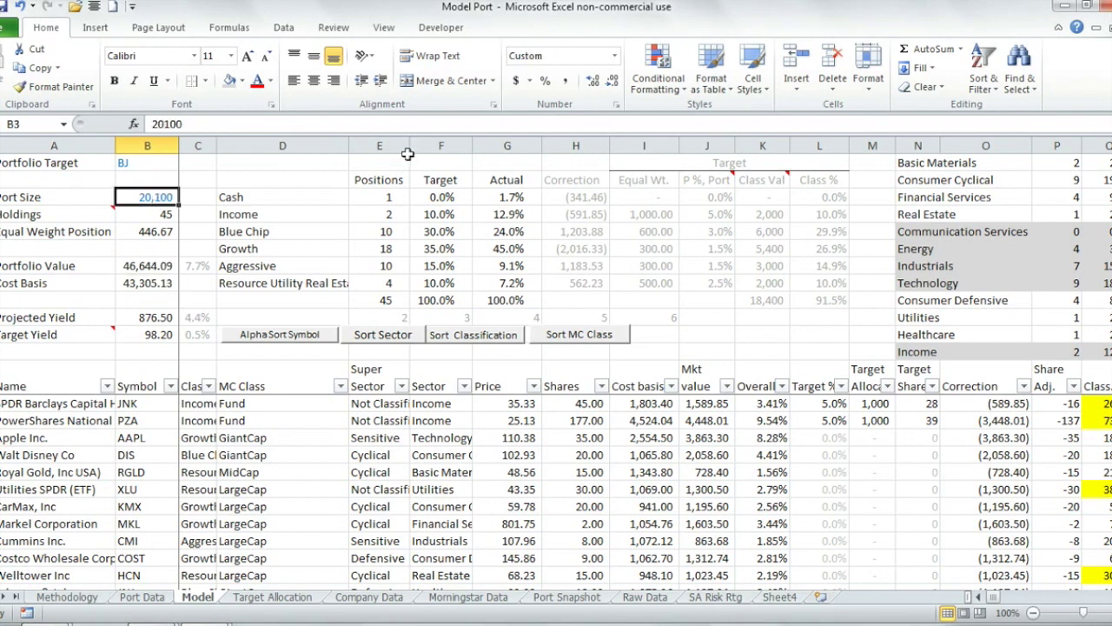
{"action": "type", "text": "46600"}
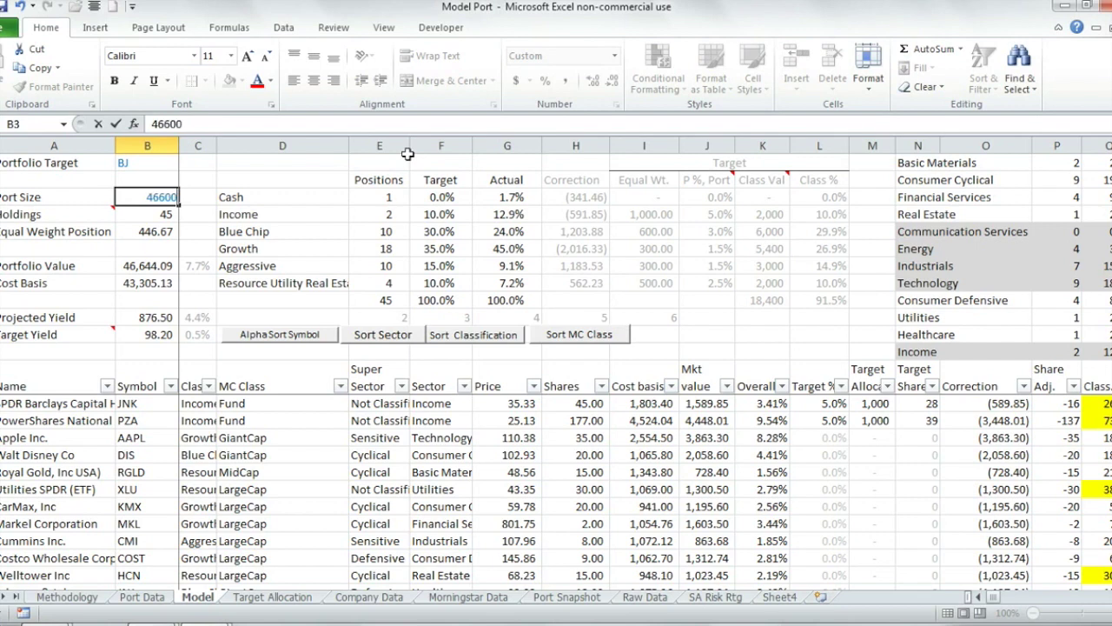
{"action": "key", "text": "ctrl+Return"}
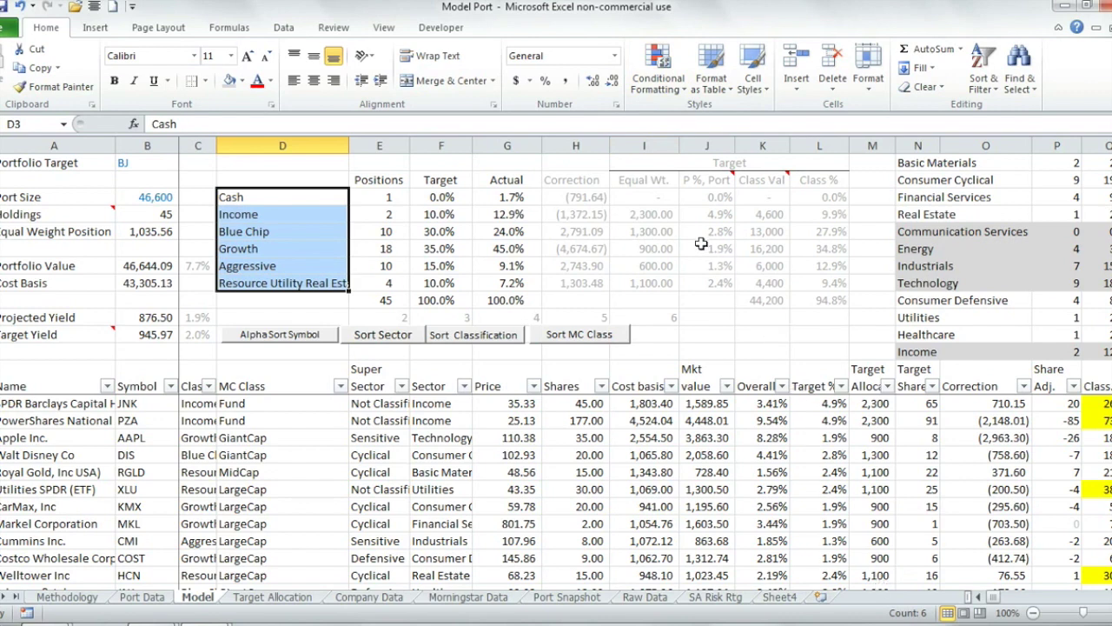
- Examine the Holdings and Equal Weight Position formulas alongside the classification rows and the Walt Disney holding
{"action": "left_click", "coordinate": [131, 216]}
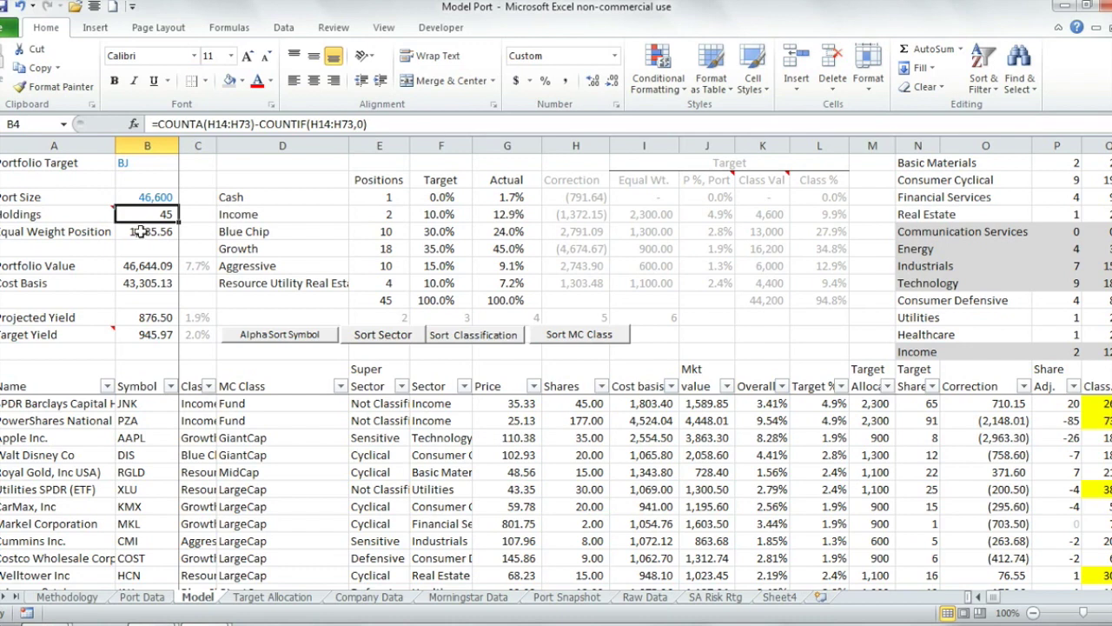
{"action": "left_click", "coordinate": [139, 231]}
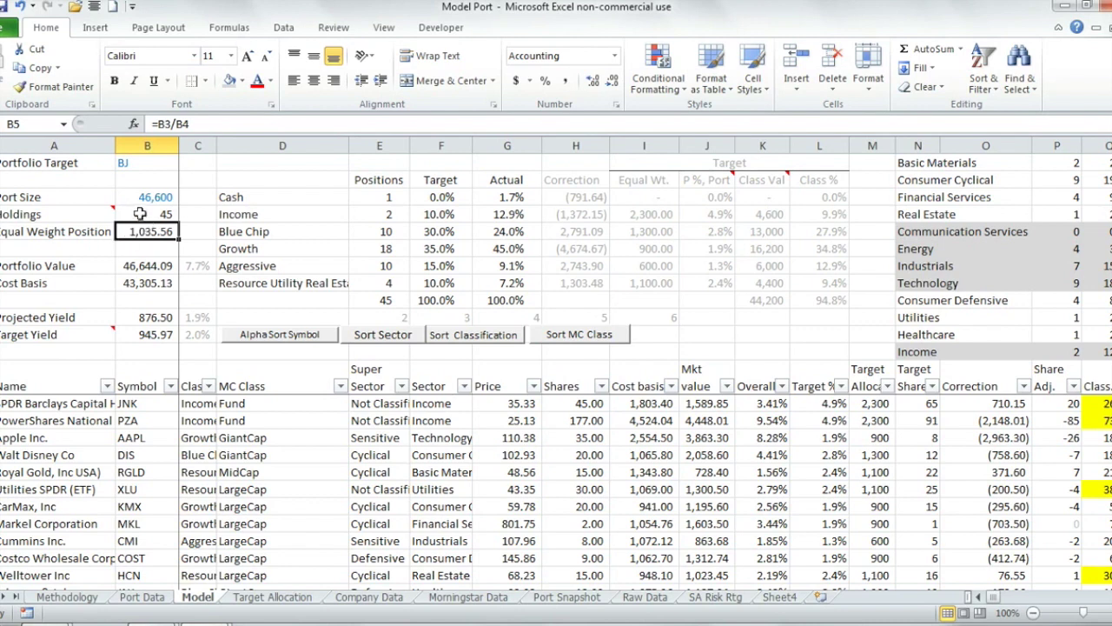
{"action": "left_click", "coordinate": [142, 215]}
{"action": "left_click", "coordinate": [130, 232]}
{"action": "left_click_drag", "start_coordinate": [261, 197], "coordinate": [278, 283]}
{"action": "left_click", "coordinate": [507, 282]}
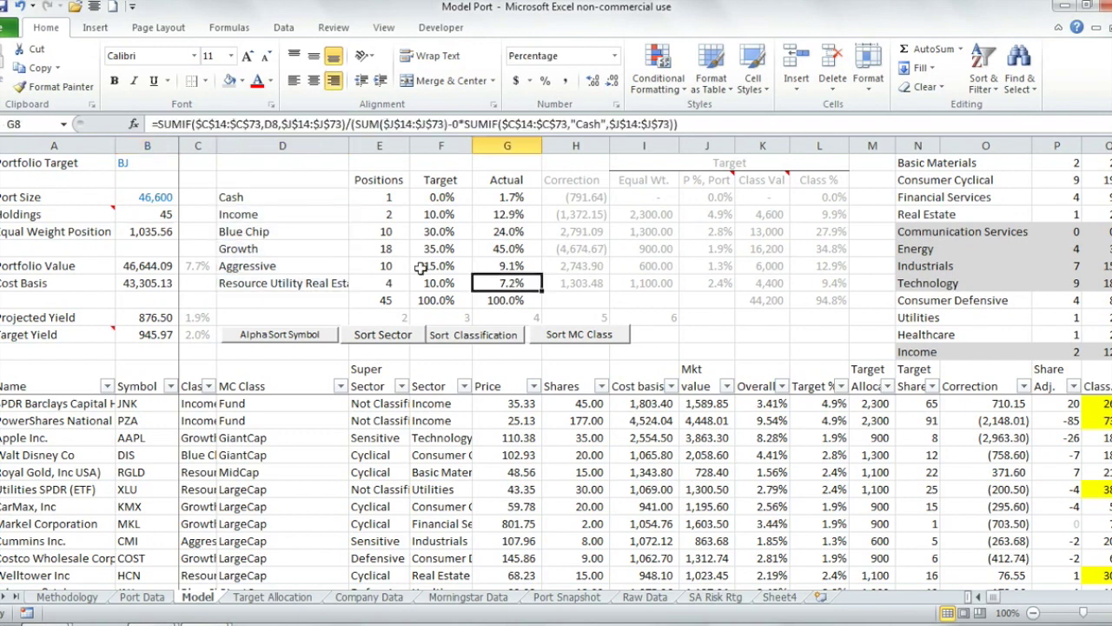
{"action": "left_click", "coordinate": [270, 251]}
{"action": "left_click_drag", "start_coordinate": [67, 454], "coordinate": [151, 460]}
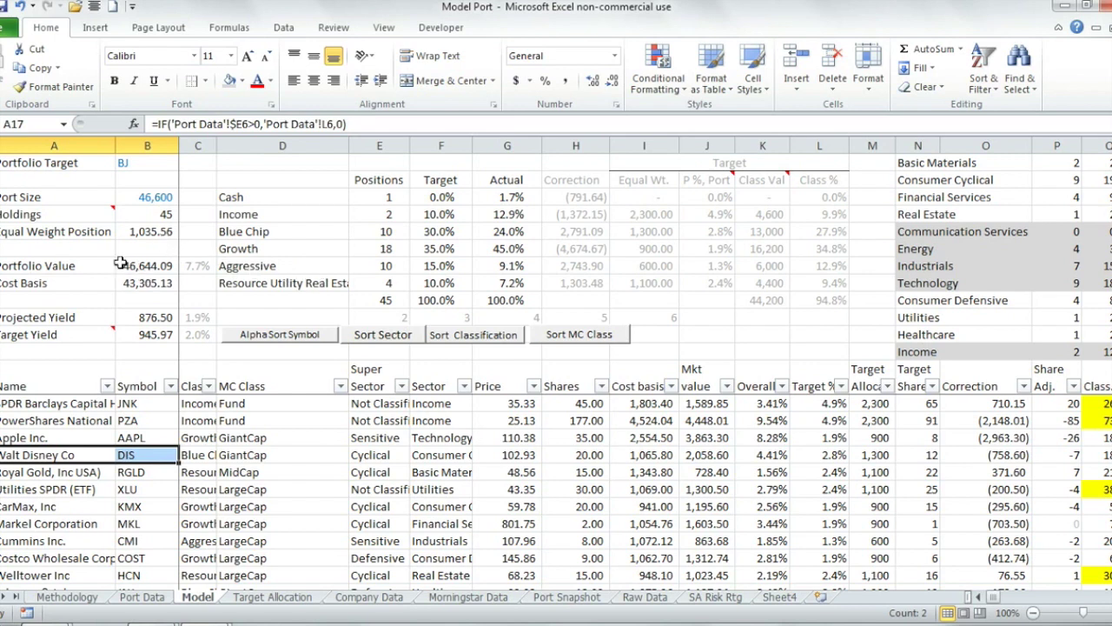
- Examine the Portfolio Value, Cost Basis and gain percentage, as well as the Projected Yield and Target Yield formulas
{"action": "left_click_drag", "start_coordinate": [122, 263], "coordinate": [152, 283]}
{"action": "left_click", "coordinate": [207, 266]}
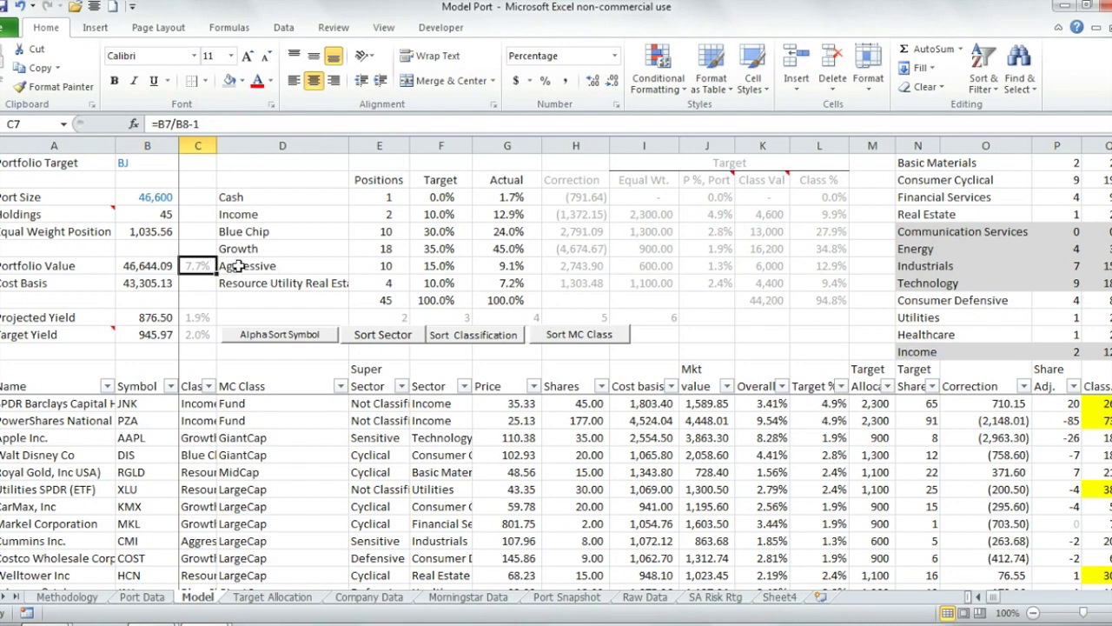
{"action": "left_click_drag", "start_coordinate": [141, 265], "coordinate": [170, 283]}
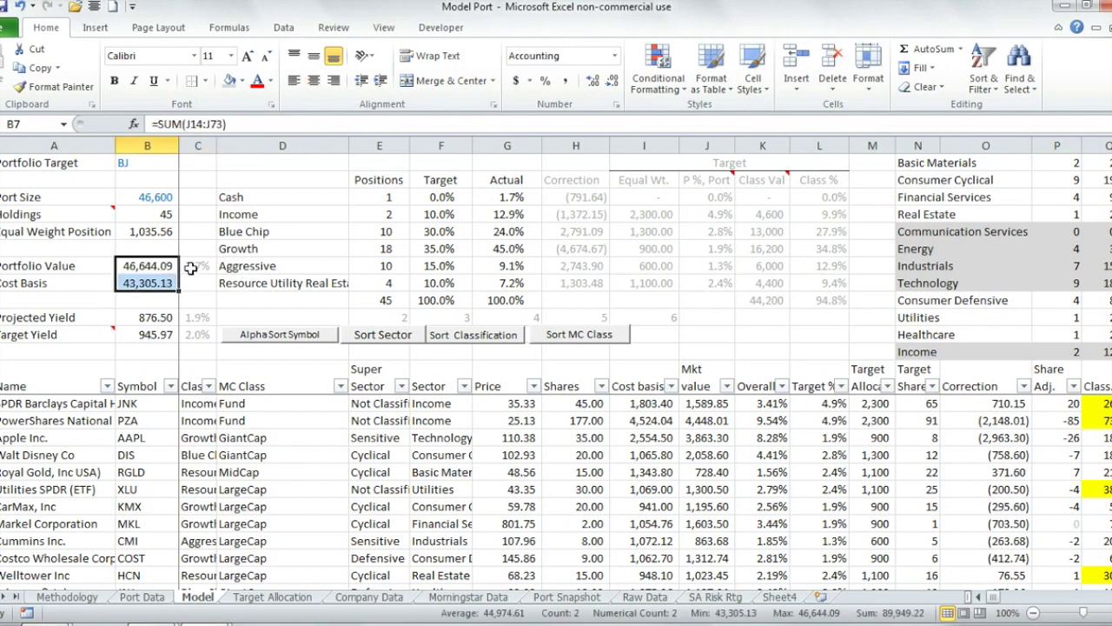
{"action": "left_click", "coordinate": [193, 266]}
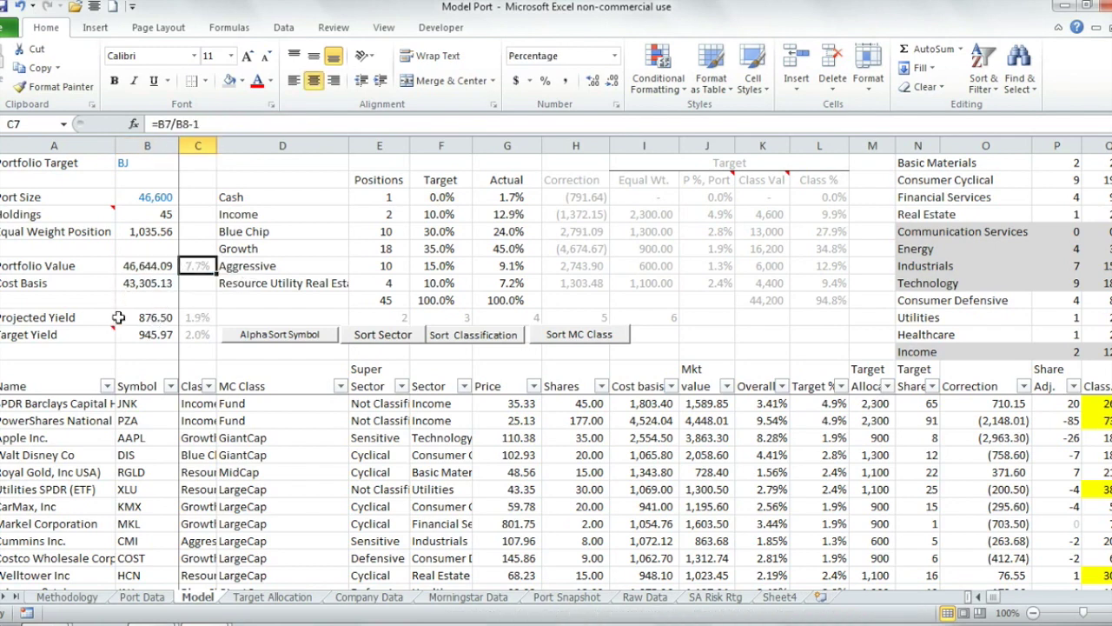
{"action": "left_click", "coordinate": [165, 317]}
{"action": "left_click_drag", "start_coordinate": [176, 318], "coordinate": [186, 320]}
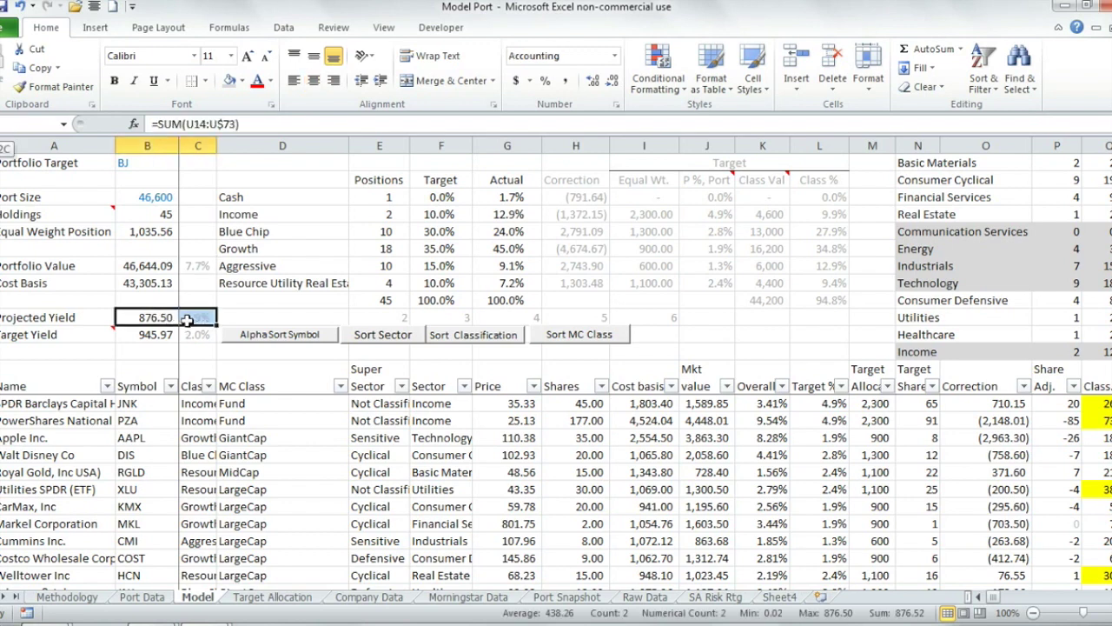
{"action": "left_click", "coordinate": [162, 338]}
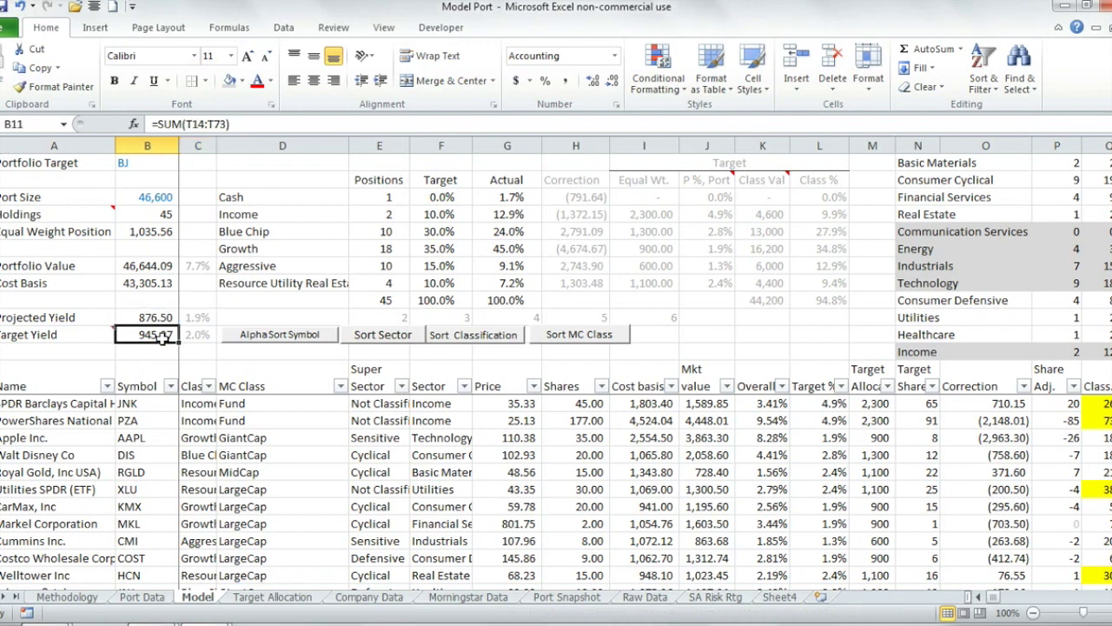
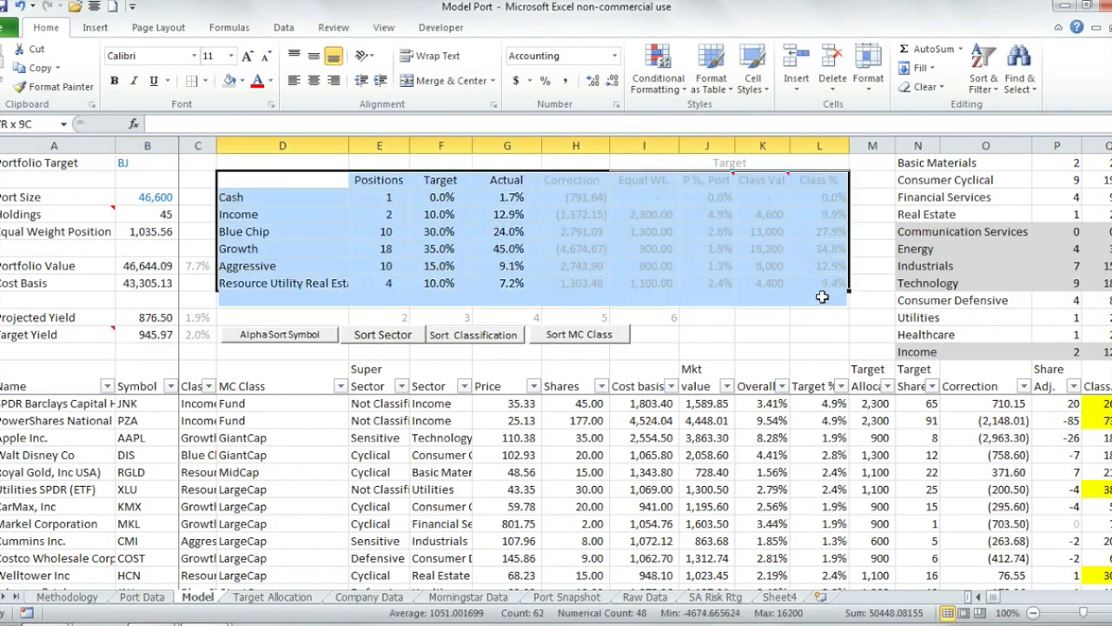
- Examine the Positions, Target and Actual columns of the classification table on the Model sheet
{"action": "left_click", "coordinate": [482, 211]}
{"action": "left_click_drag", "start_coordinate": [230, 196], "coordinate": [343, 282]}
{"action": "left_click_drag", "start_coordinate": [383, 198], "coordinate": [382, 285]}
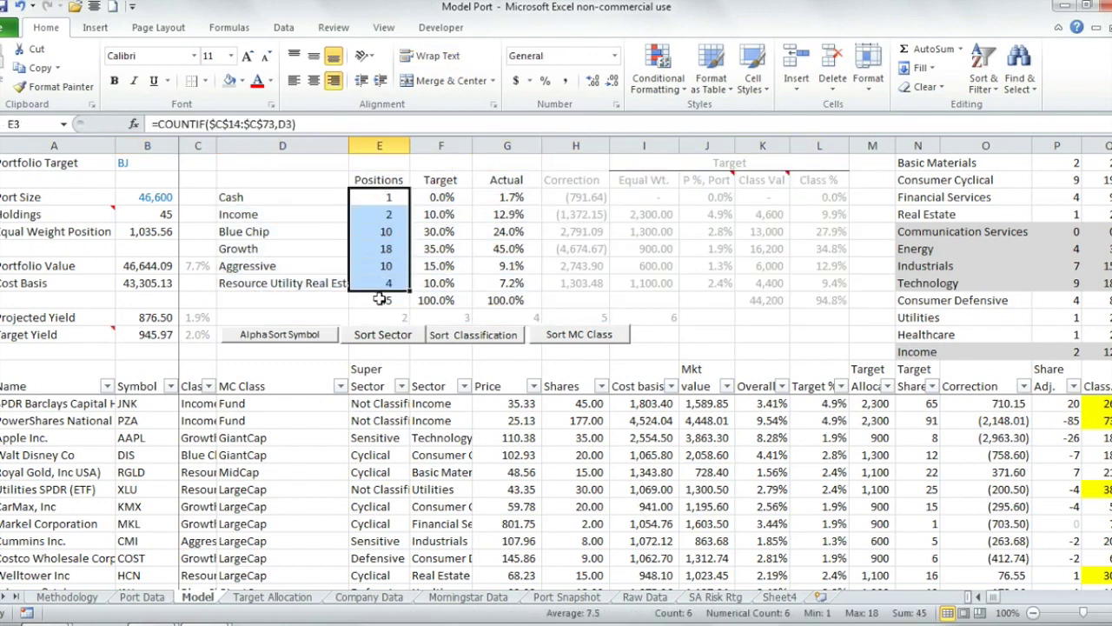
{"action": "left_click", "coordinate": [380, 299]}
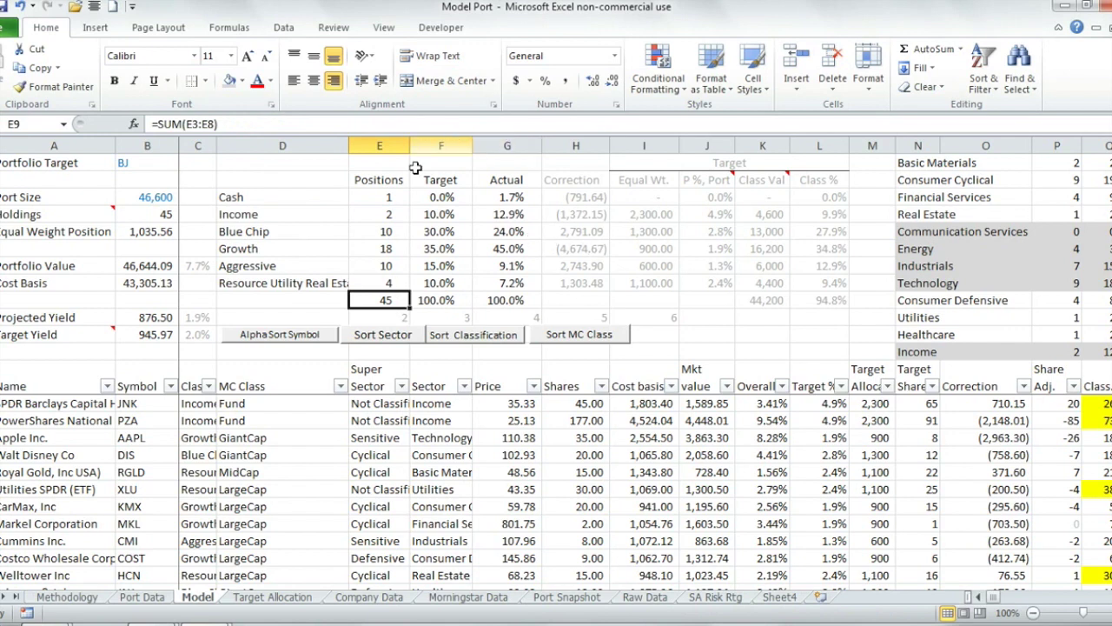
{"action": "left_click_drag", "start_coordinate": [334, 263], "coordinate": [356, 249]}
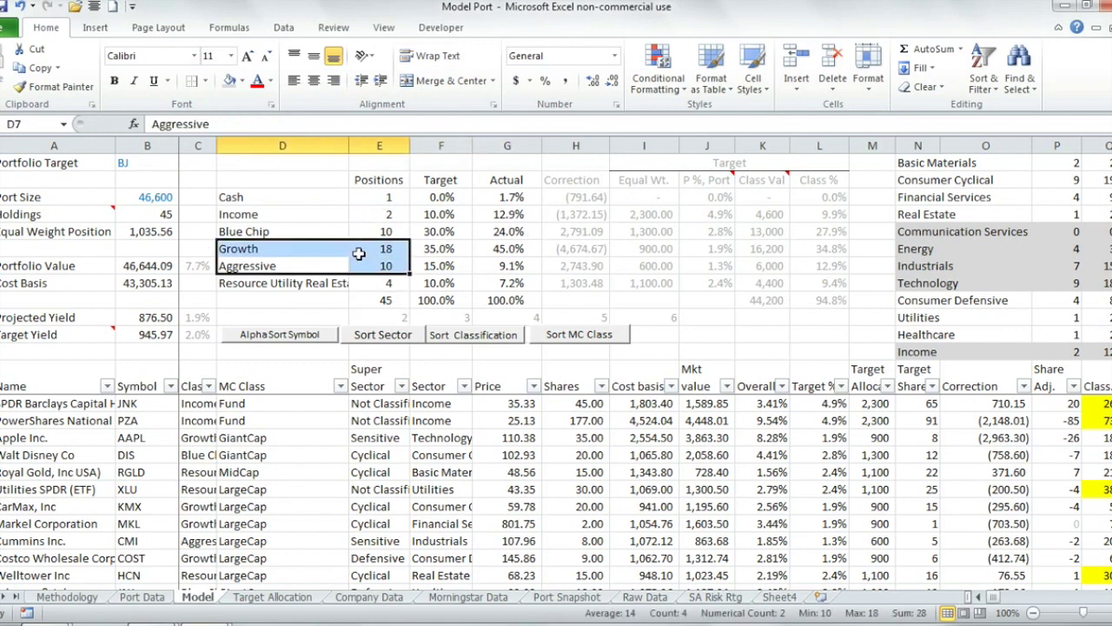
{"action": "left_click", "coordinate": [331, 246]}
{"action": "left_click_drag", "start_coordinate": [441, 180], "coordinate": [441, 284]}
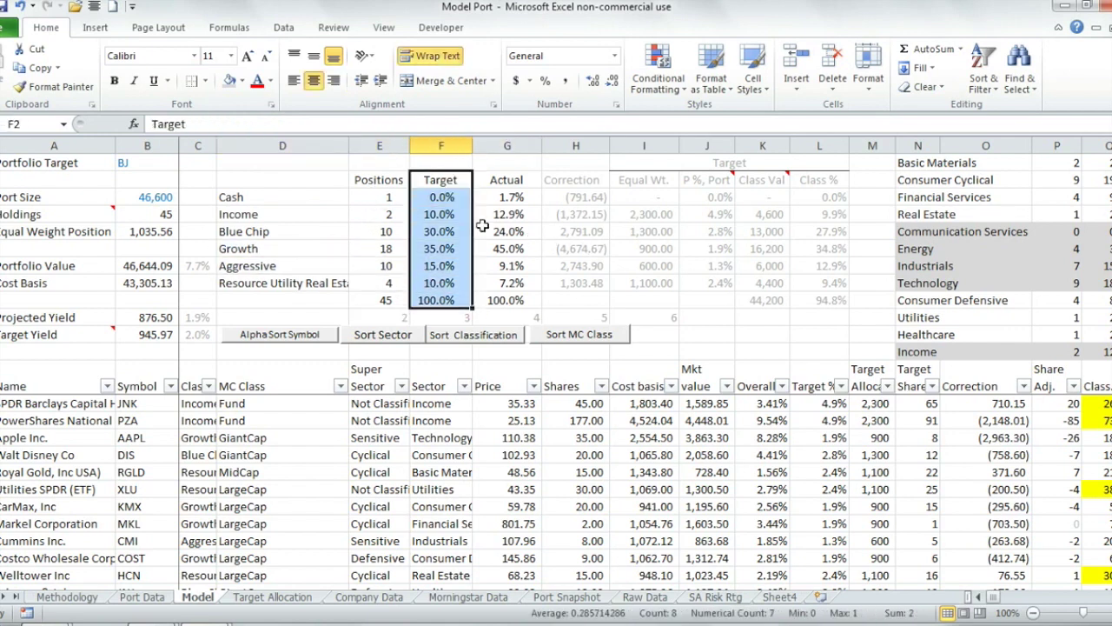
{"action": "left_click_drag", "start_coordinate": [506, 198], "coordinate": [514, 298]}
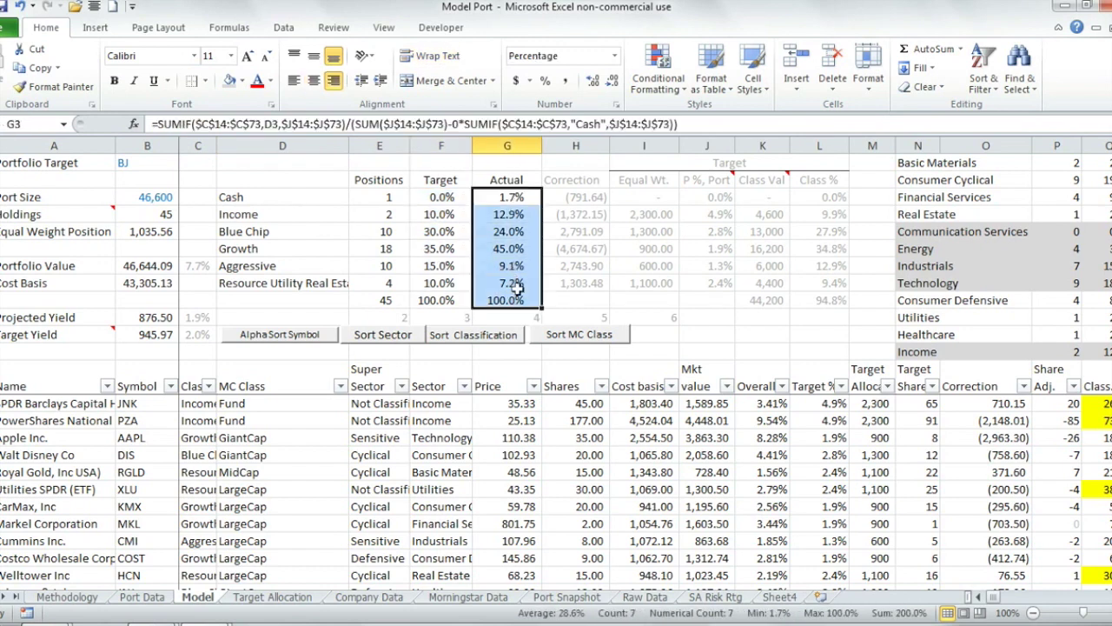
- Trace how the Growth row's Equal Wt. amount derives from its position count, target percentage and the Port Size
{"action": "left_click_drag", "start_coordinate": [450, 248], "coordinate": [510, 248]}
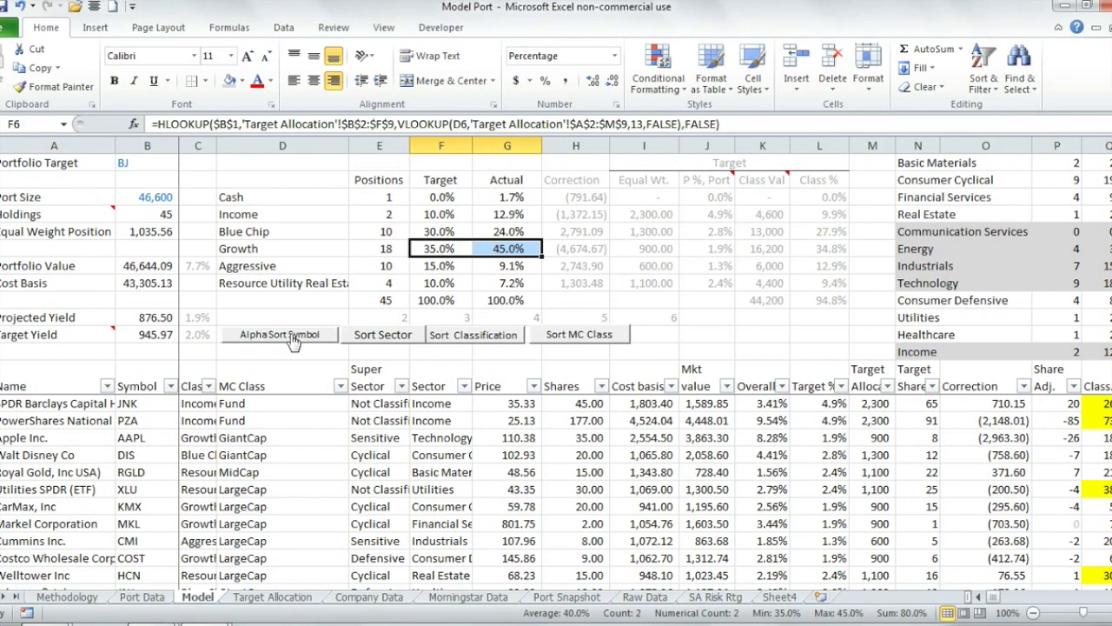
{"action": "left_click", "coordinate": [379, 247]}
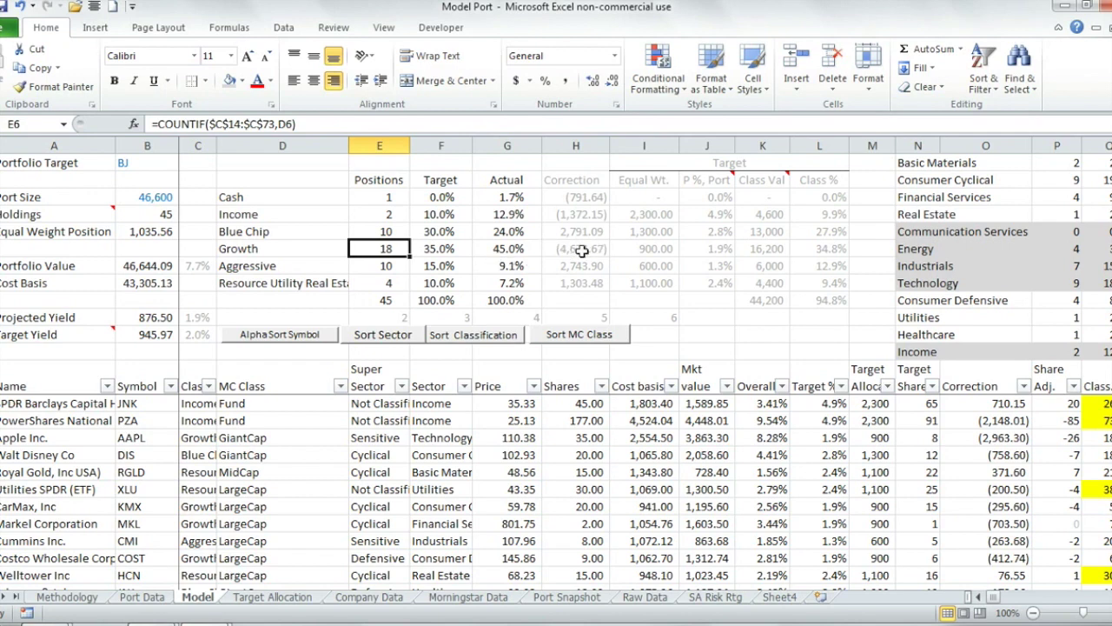
{"action": "left_click", "coordinate": [643, 249]}
{"action": "mouse_move", "coordinate": [720, 171]}
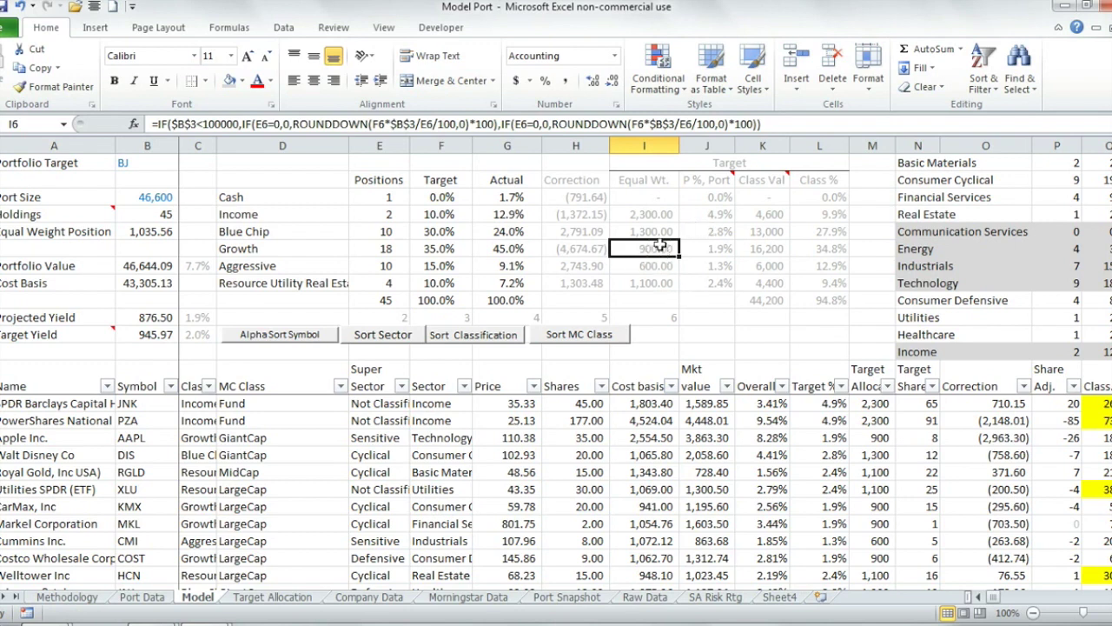
{"action": "left_click_drag", "start_coordinate": [444, 197], "coordinate": [535, 318]}
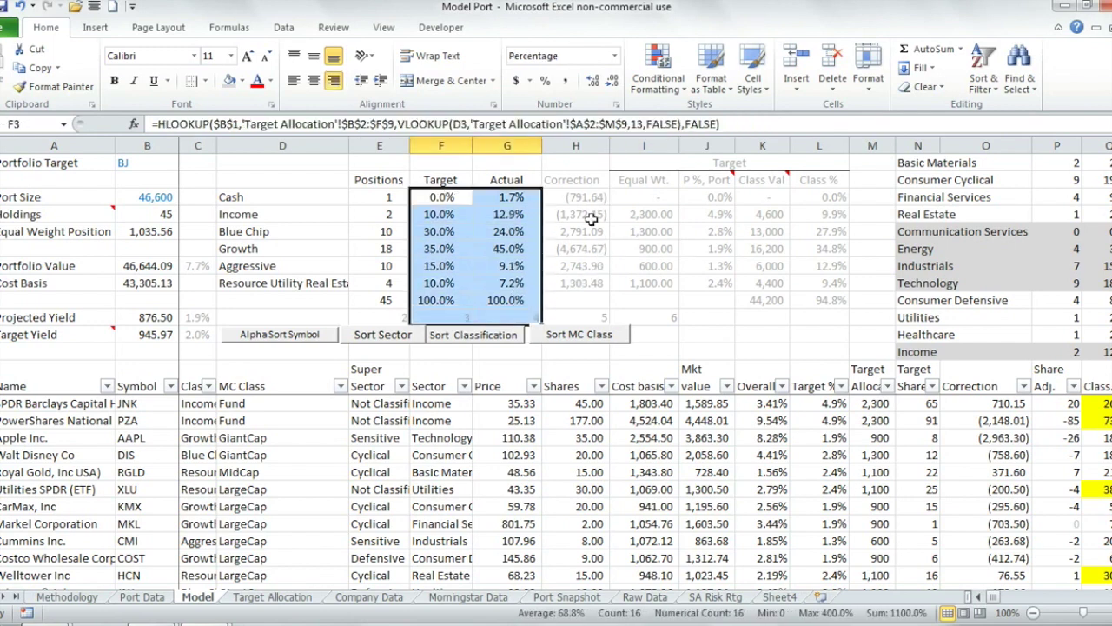
{"action": "left_click", "coordinate": [648, 249]}
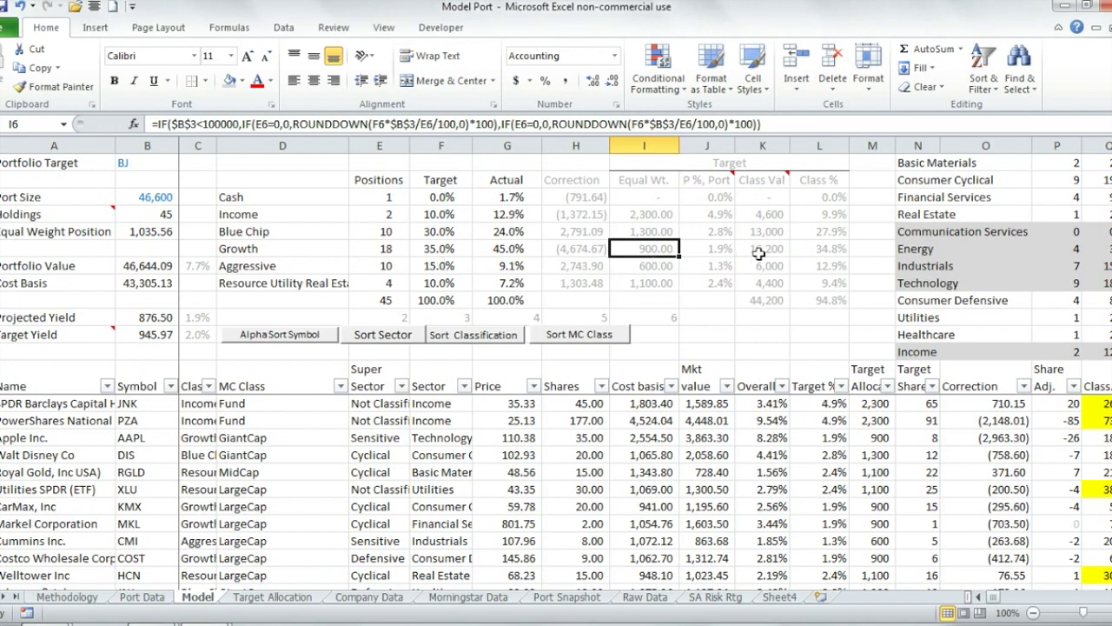
{"action": "left_click", "coordinate": [451, 249]}
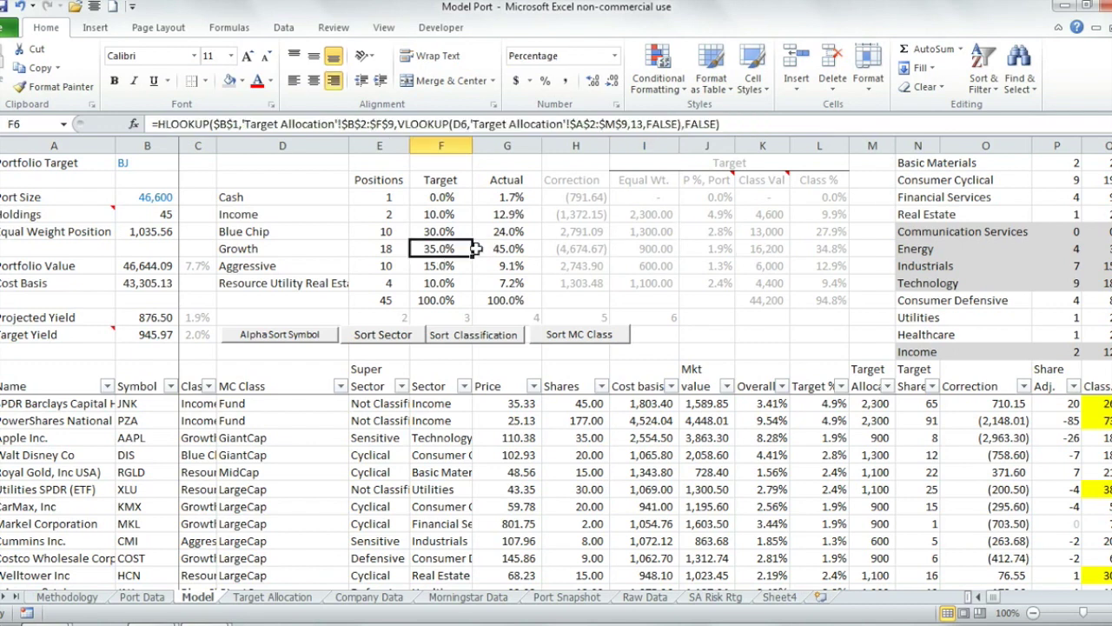
{"action": "left_click", "coordinate": [162, 199]}
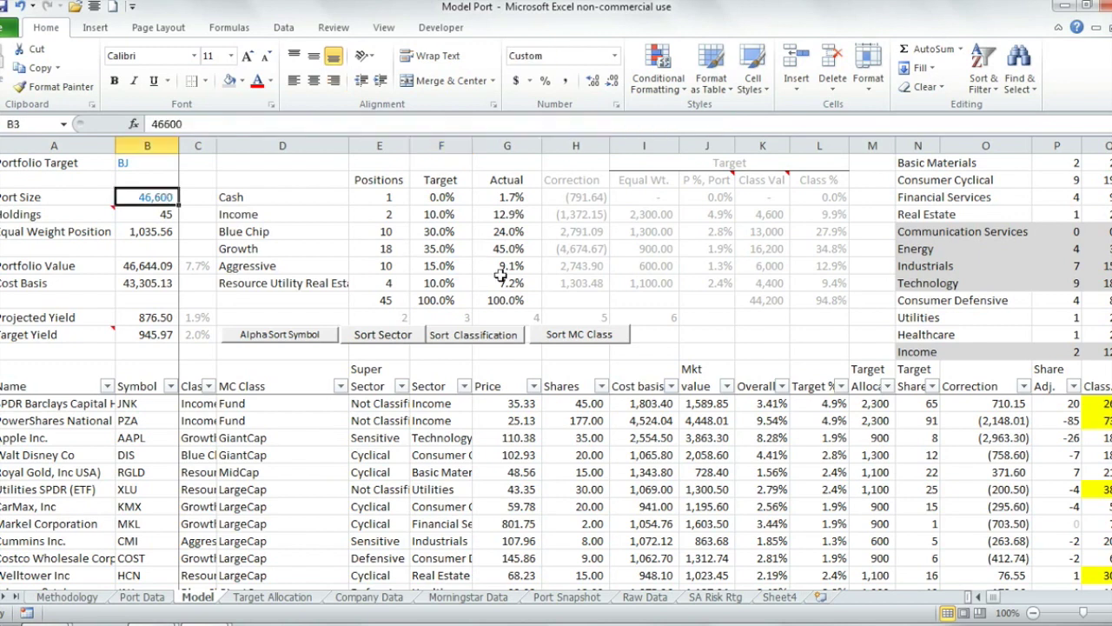
- Trace how the Growth row's Class Val, P %, Port and Class % derive from its positions, Equal Wt. amount and target percentage
{"action": "left_click", "coordinate": [455, 252]}
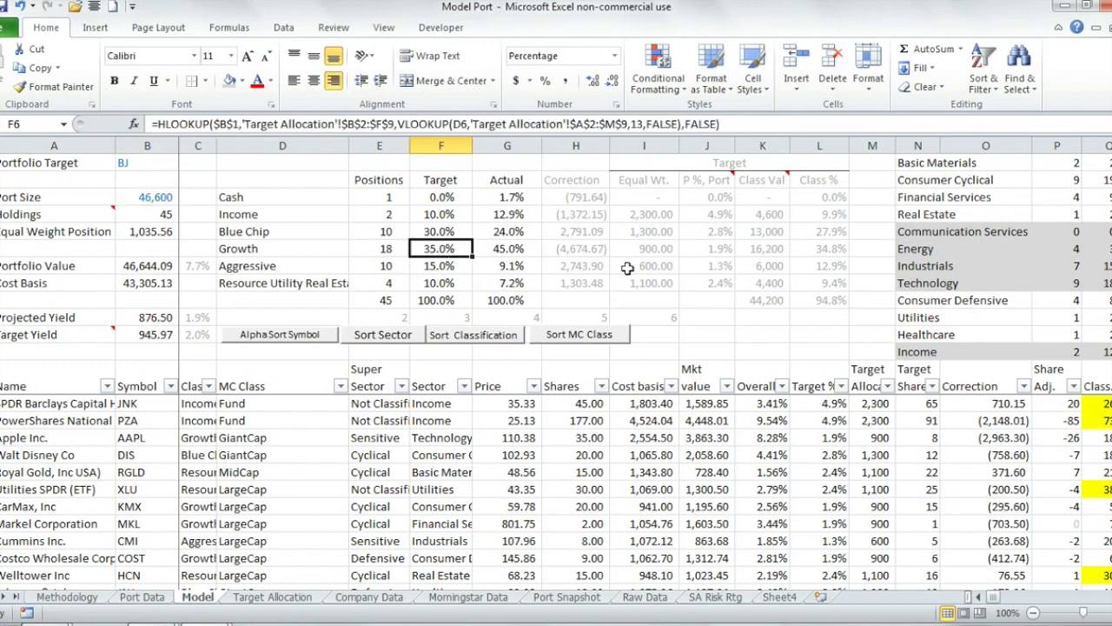
{"action": "left_click", "coordinate": [756, 252]}
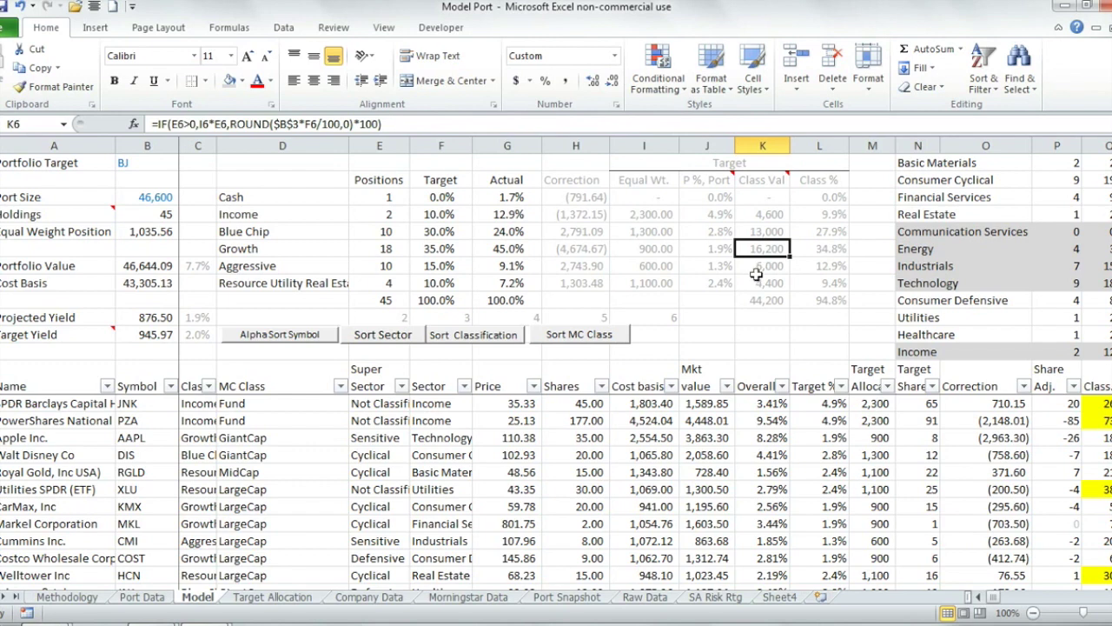
{"action": "left_click", "coordinate": [393, 248]}
{"action": "left_click", "coordinate": [656, 249]}
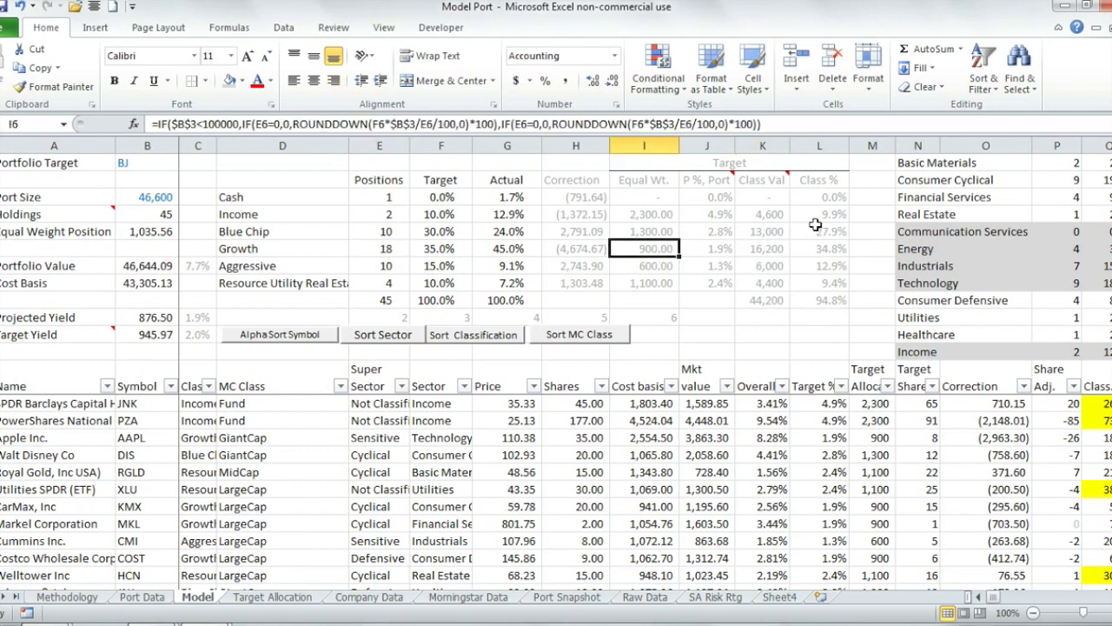
{"action": "left_click", "coordinate": [695, 247]}
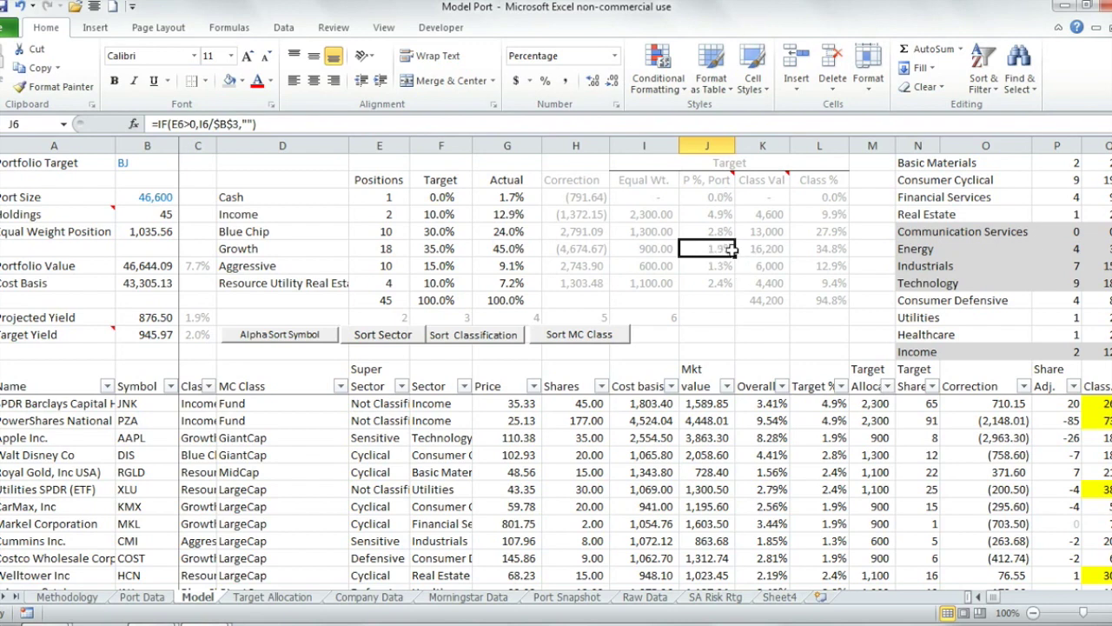
{"action": "left_click", "coordinate": [802, 250]}
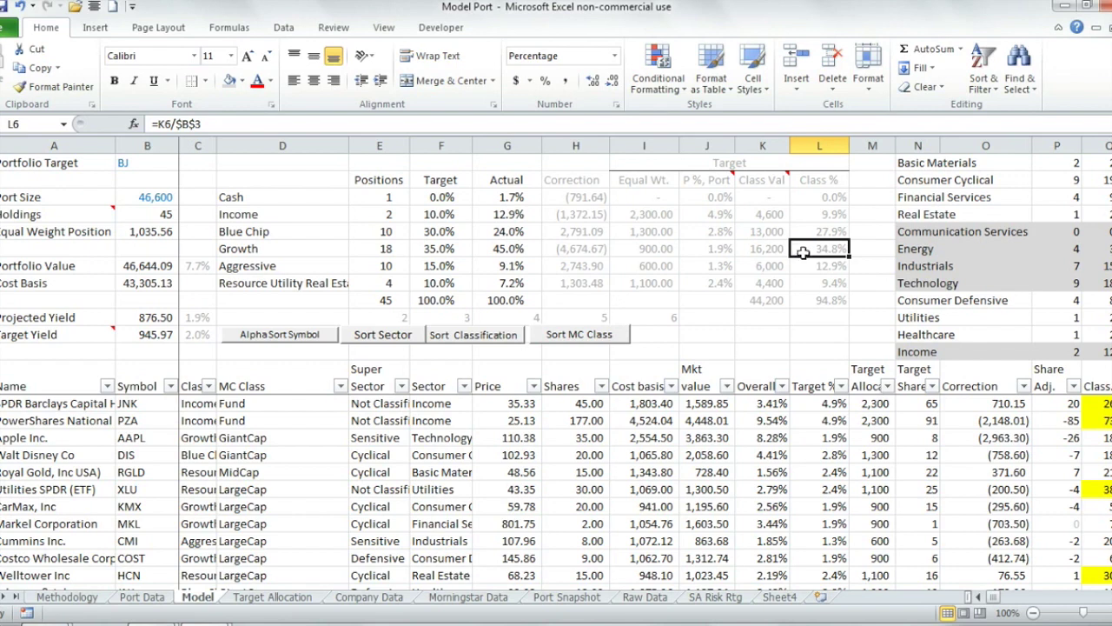
{"action": "left_click", "coordinate": [434, 250]}
- Examine the sector breakdown from Basic Materials to Income and the MC Class market-cap breakdown beside it
{"action": "mouse_move", "coordinate": [936, 162]}
{"action": "left_mouse_down"}
{"action": "mouse_move", "coordinate": [983, 328]}
{"action": "mouse_move", "coordinate": [967, 353]}
{"action": "left_mouse_up"}
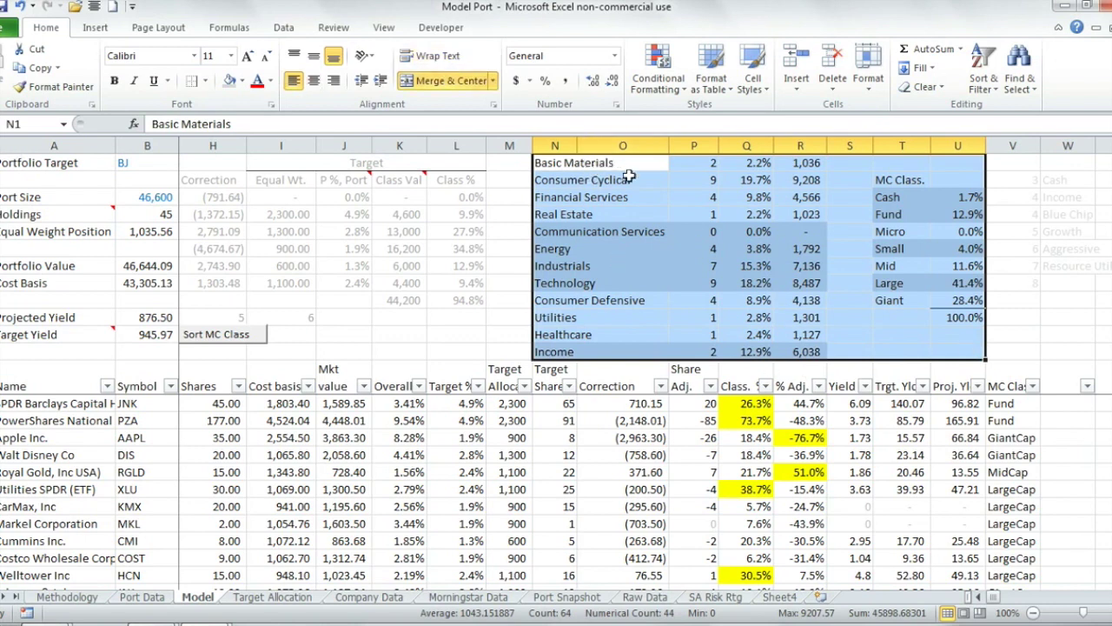
{"action": "left_click_drag", "start_coordinate": [615, 163], "coordinate": [822, 351]}
{"action": "left_click_drag", "start_coordinate": [895, 180], "coordinate": [959, 313]}
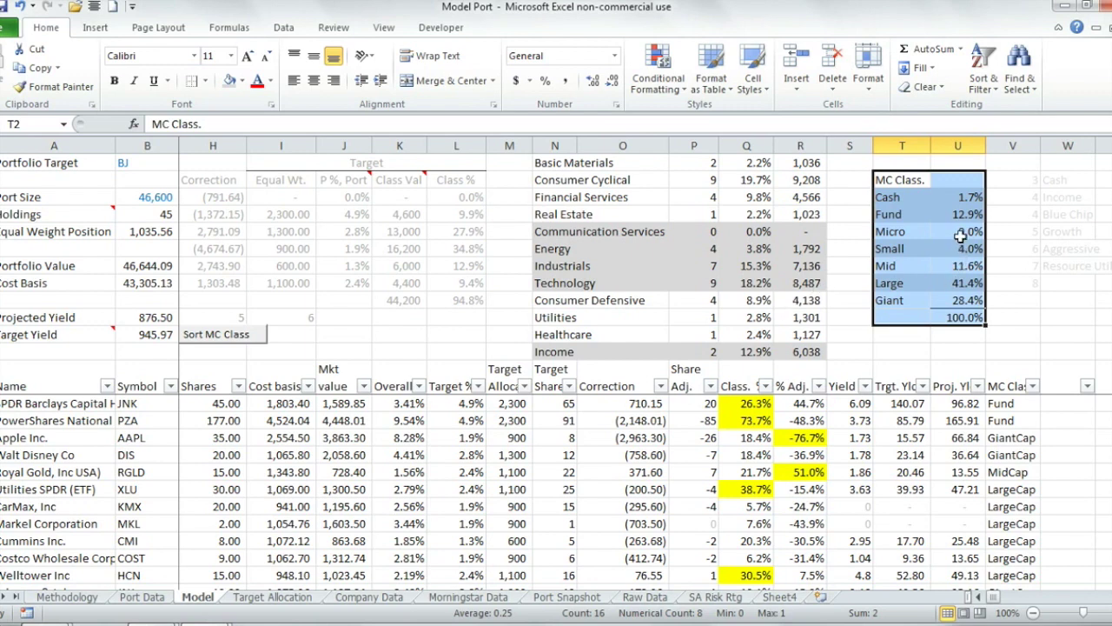
- Inspect the Communication Services value formula and compare the Real Estate and Technology percentage formulas in the sector breakdown
{"action": "left_click", "coordinate": [806, 232]}
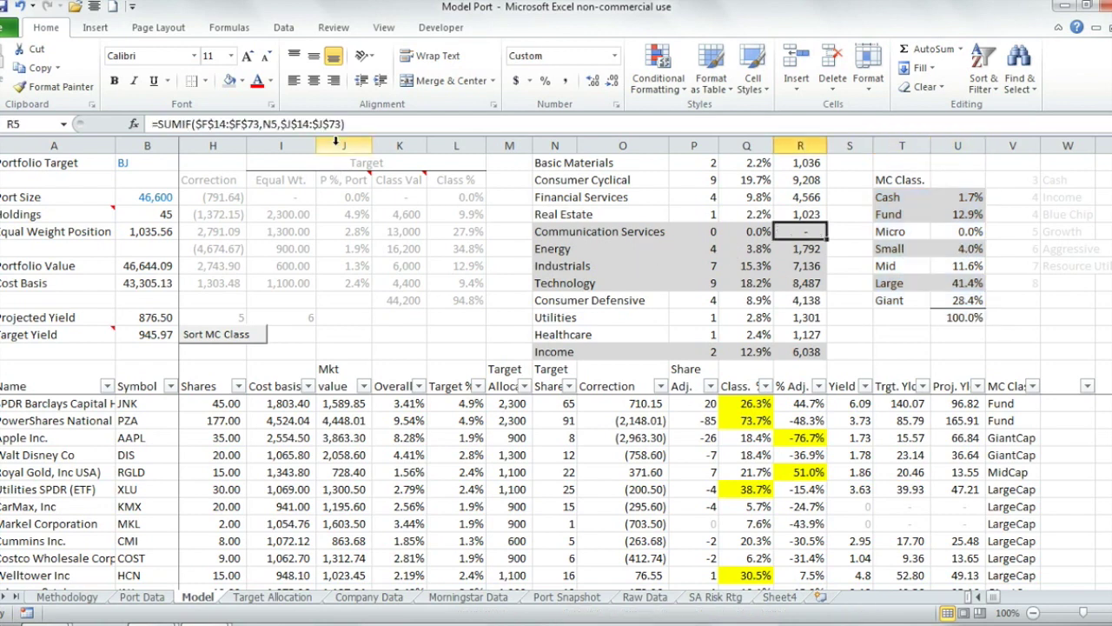
{"action": "left_click", "coordinate": [750, 214]}
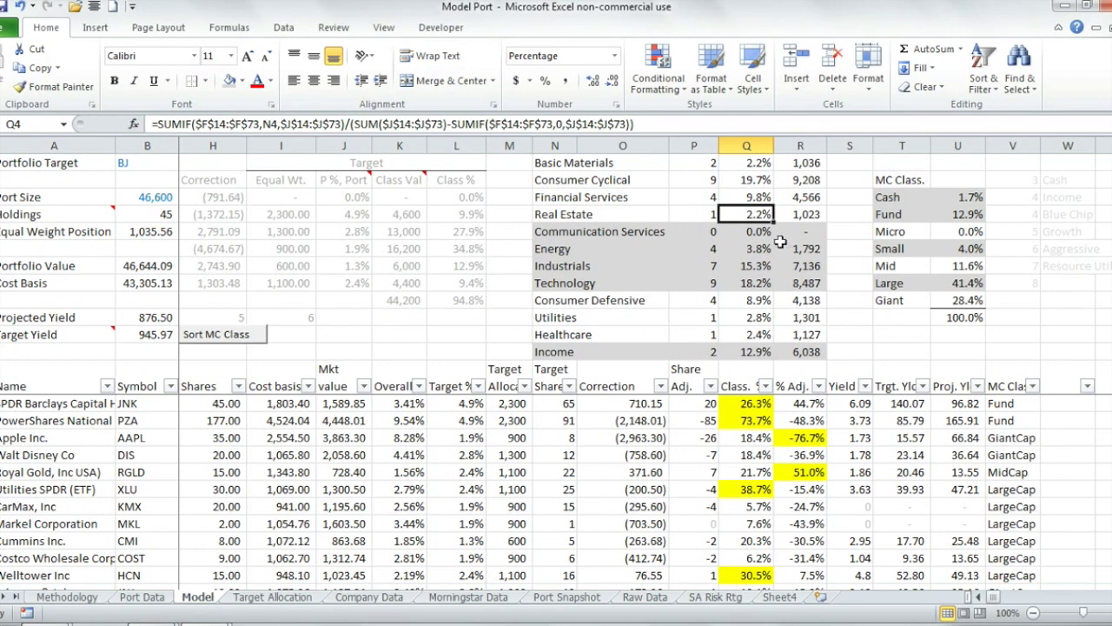
{"action": "left_click", "coordinate": [750, 285]}
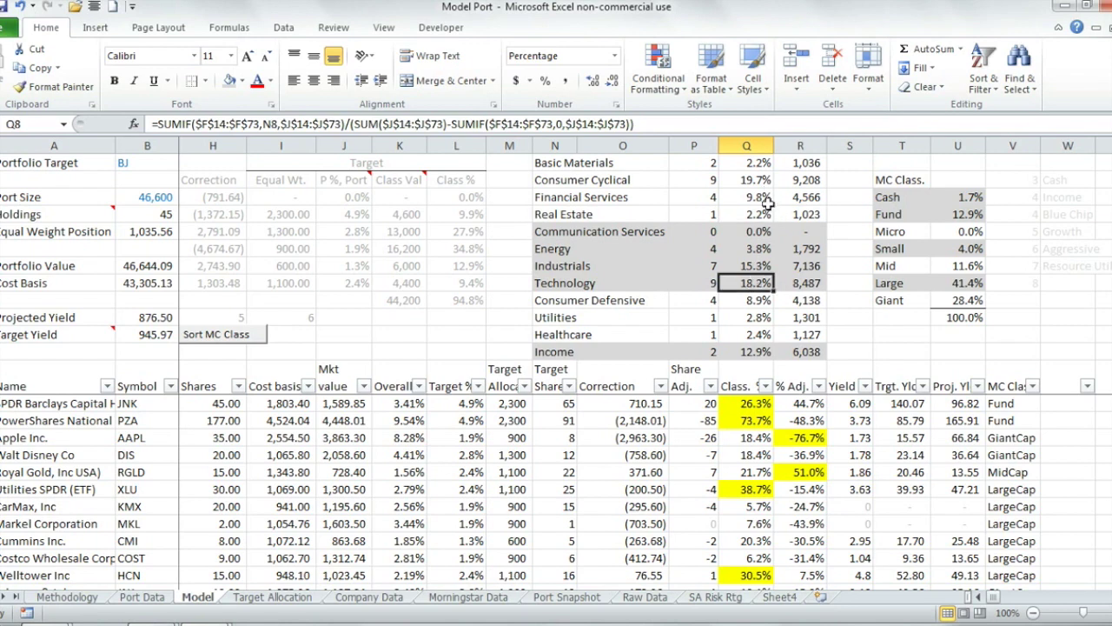
{"action": "left_click", "coordinate": [762, 215]}
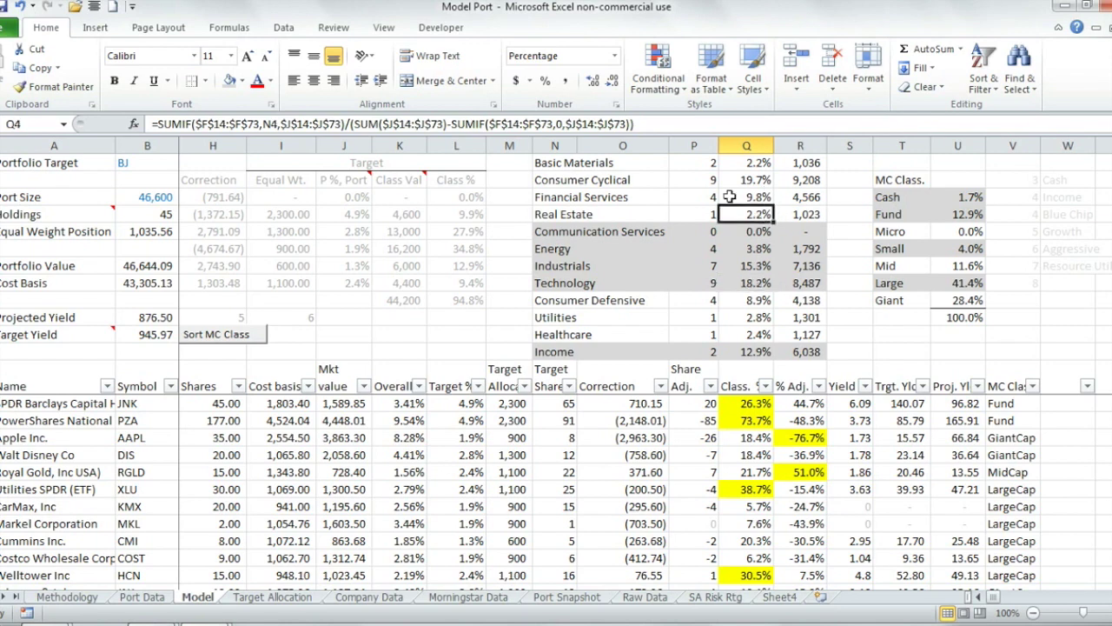
{"action": "left_click", "coordinate": [769, 285]}
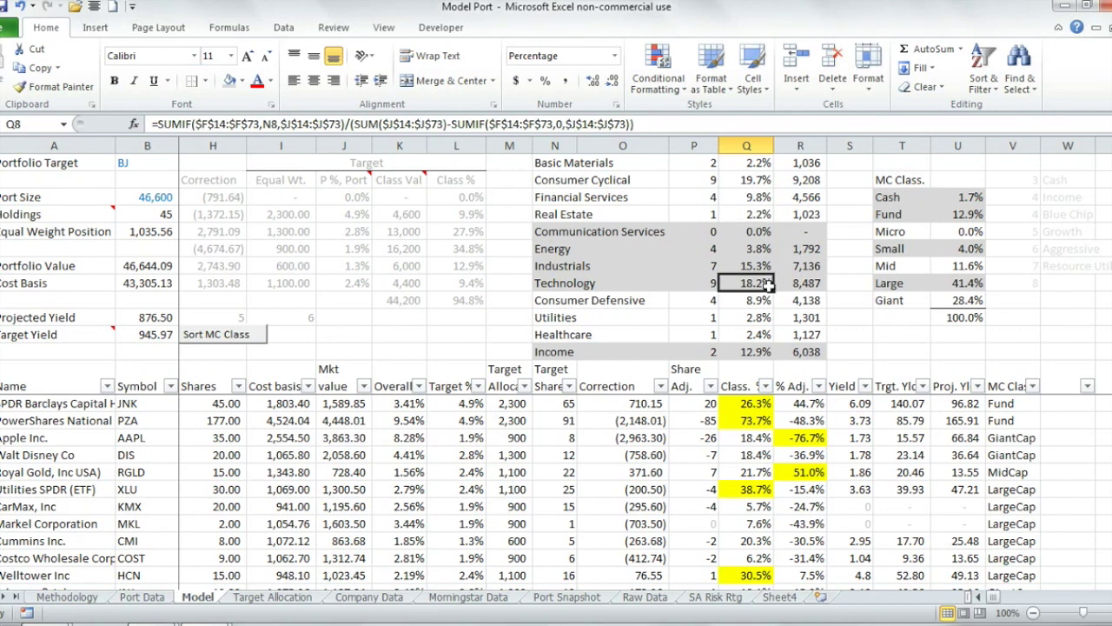
{"action": "left_click", "coordinate": [765, 215]}
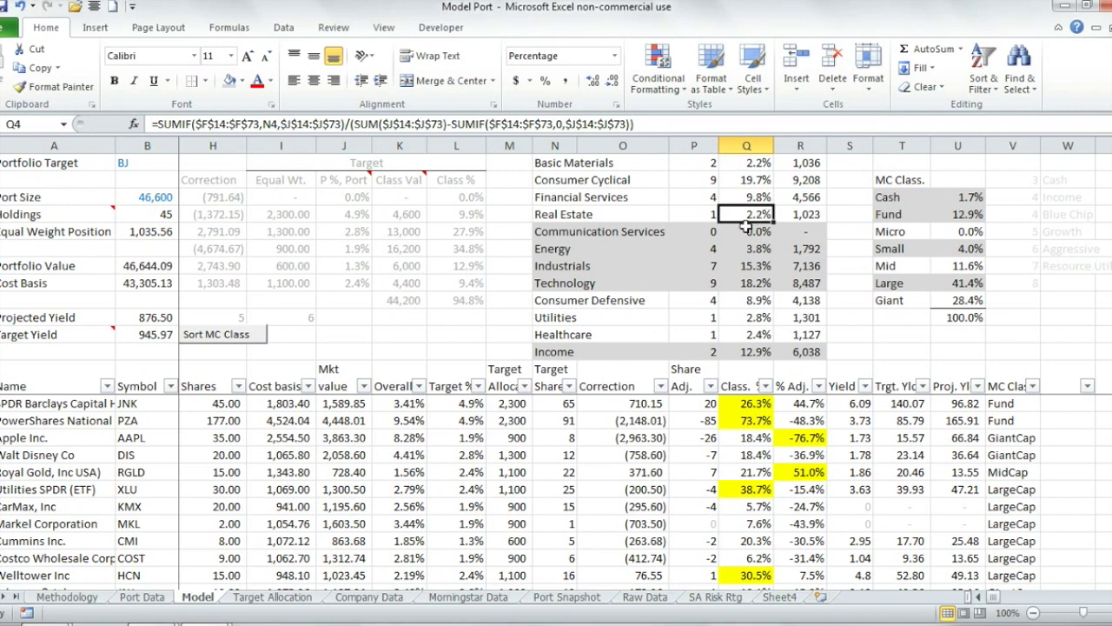
- Sort the holdings by classification and review the grouping in the Class column
{"action": "key", "text": "ctrl+shift+0"}
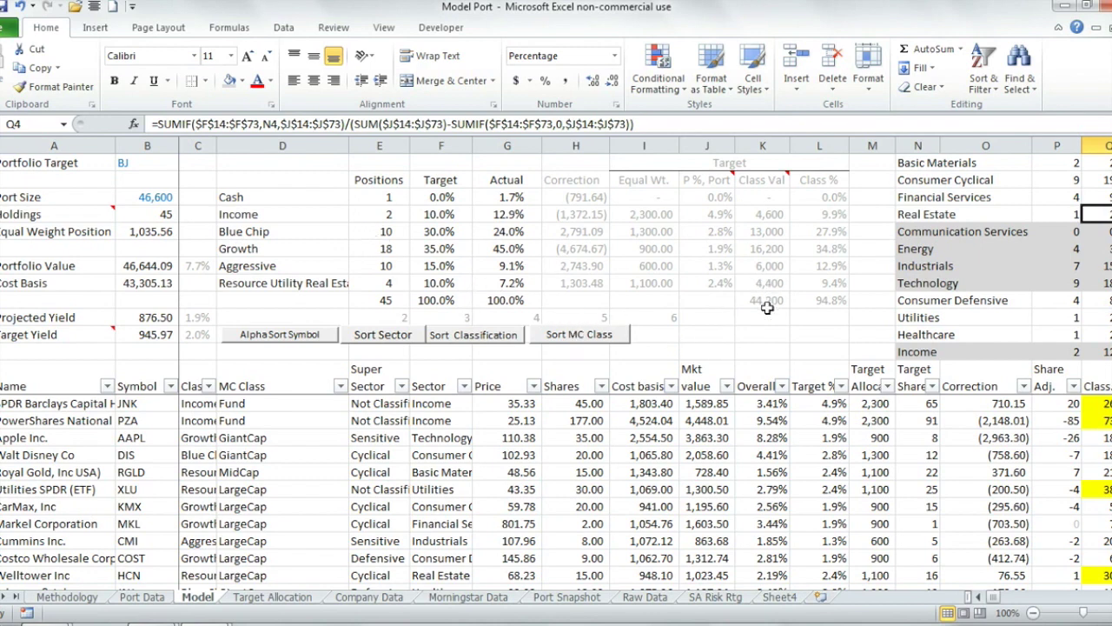
{"action": "left_click", "coordinate": [472, 346]}
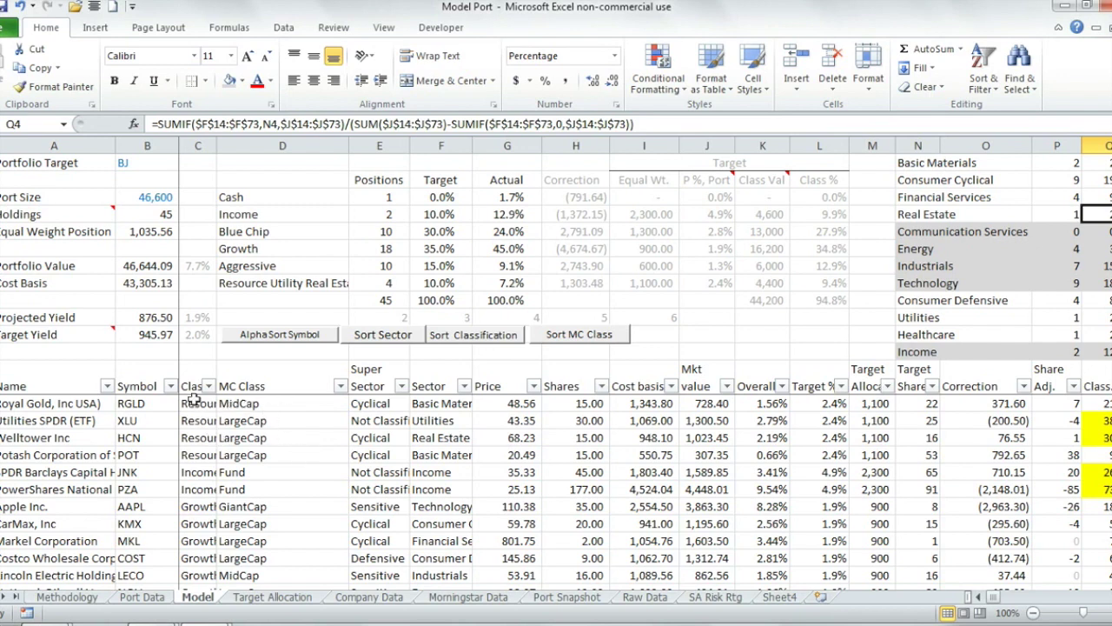
{"action": "left_click", "coordinate": [198, 146]}
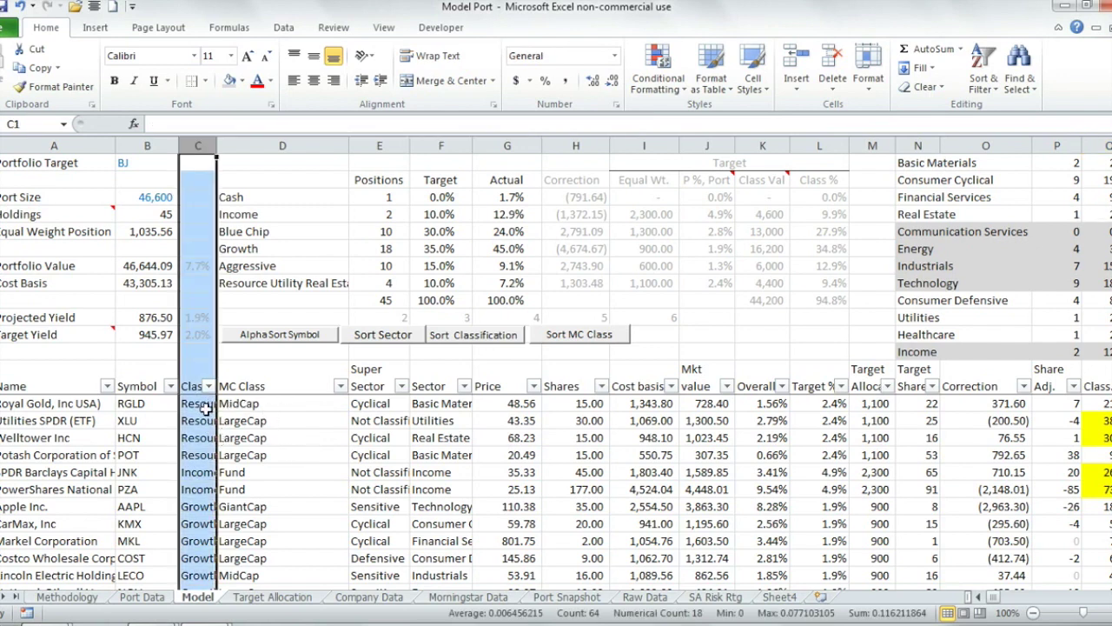
{"action": "scroll", "coordinate": [202, 406], "scroll_direction": "down", "scroll_amount": 2}
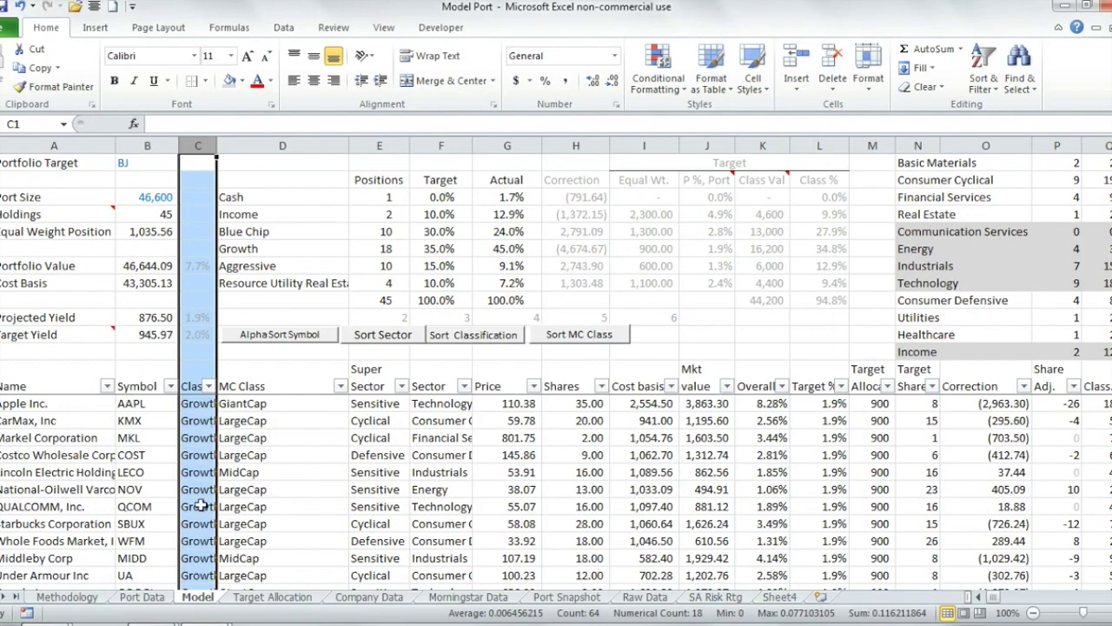
{"action": "scroll", "coordinate": [201, 521], "scroll_direction": "up", "scroll_amount": 2}
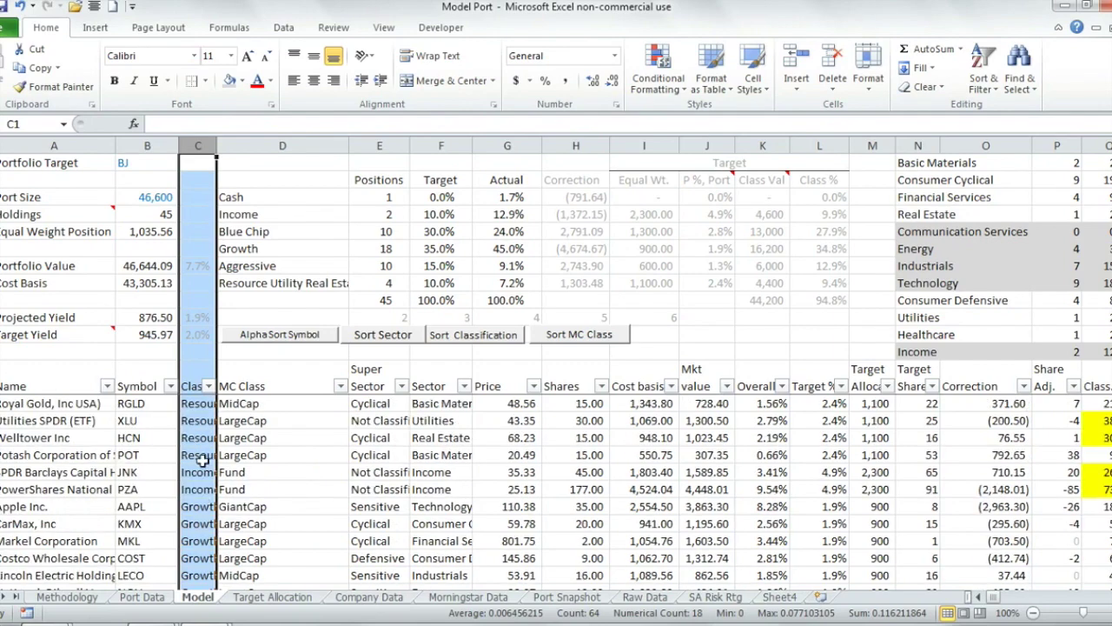
- Sort the holdings by sector and review the grouping, followed by a sort by MC Class
{"action": "left_click", "coordinate": [379, 335]}
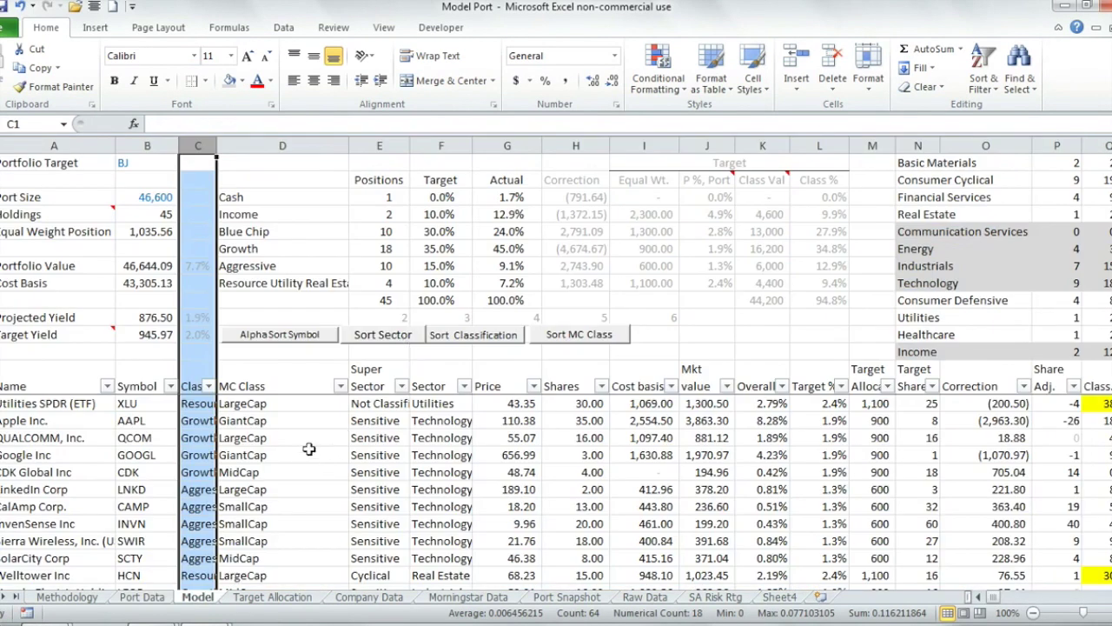
{"action": "scroll", "coordinate": [428, 506], "scroll_direction": "down", "scroll_amount": 3}
{"action": "scroll", "coordinate": [449, 530], "scroll_direction": "up", "scroll_amount": 3}
{"action": "left_click", "coordinate": [604, 338]}
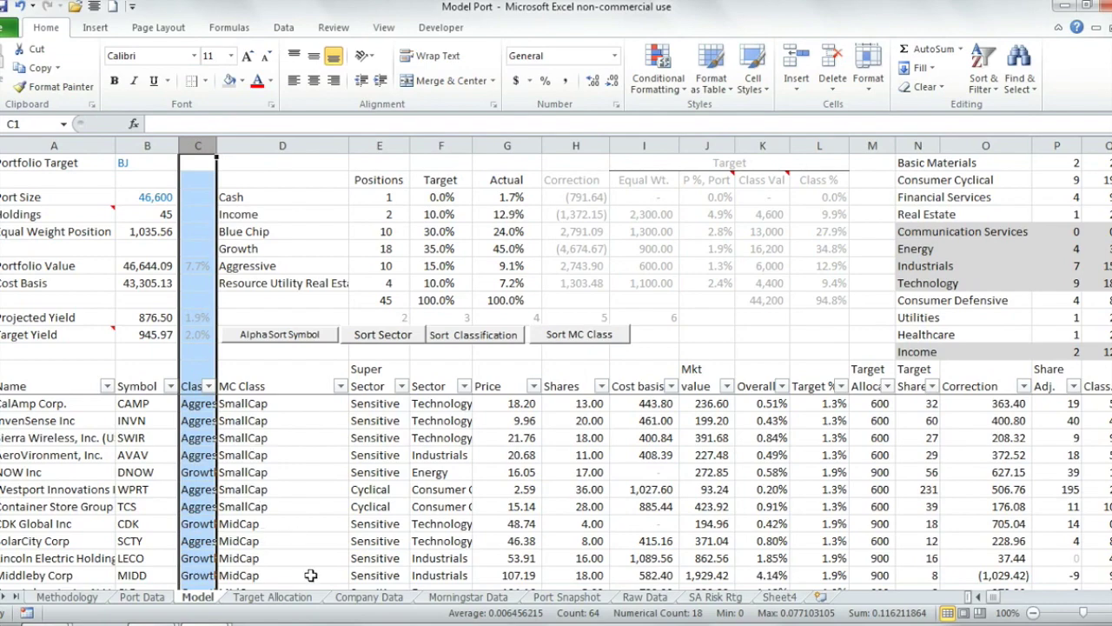
{"action": "scroll", "coordinate": [346, 513], "scroll_direction": "up", "scroll_amount": 8}
- Sort the holdings alphabetically by symbol and check the order in the Symbol column
{"action": "left_click", "coordinate": [330, 342]}
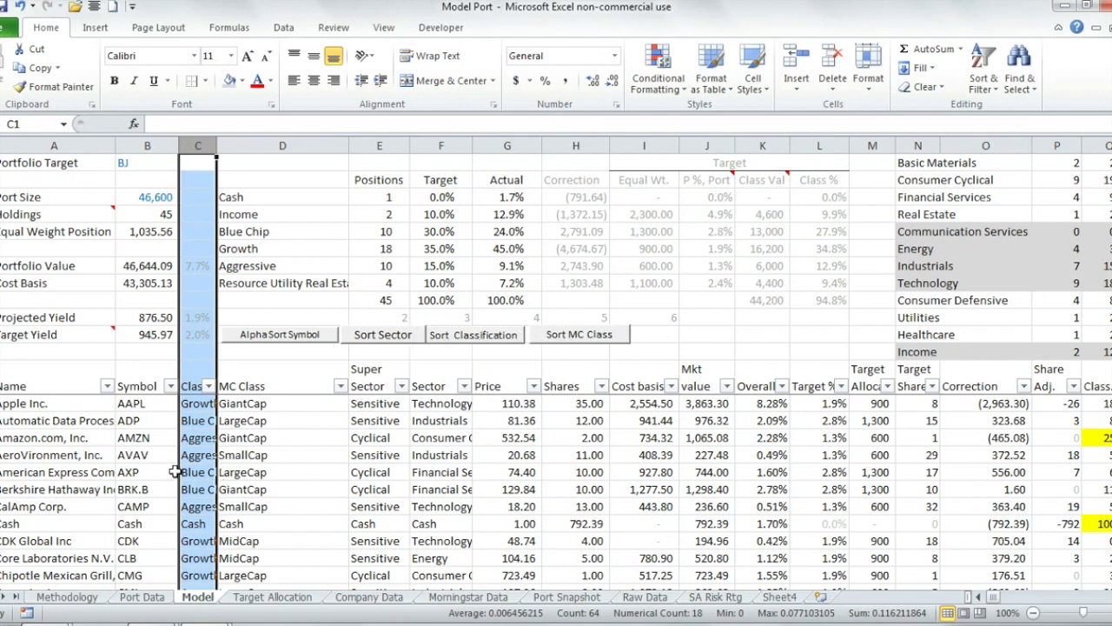
{"action": "left_click", "coordinate": [149, 441]}
{"action": "scroll", "coordinate": [143, 460], "scroll_direction": "down", "scroll_amount": 3}
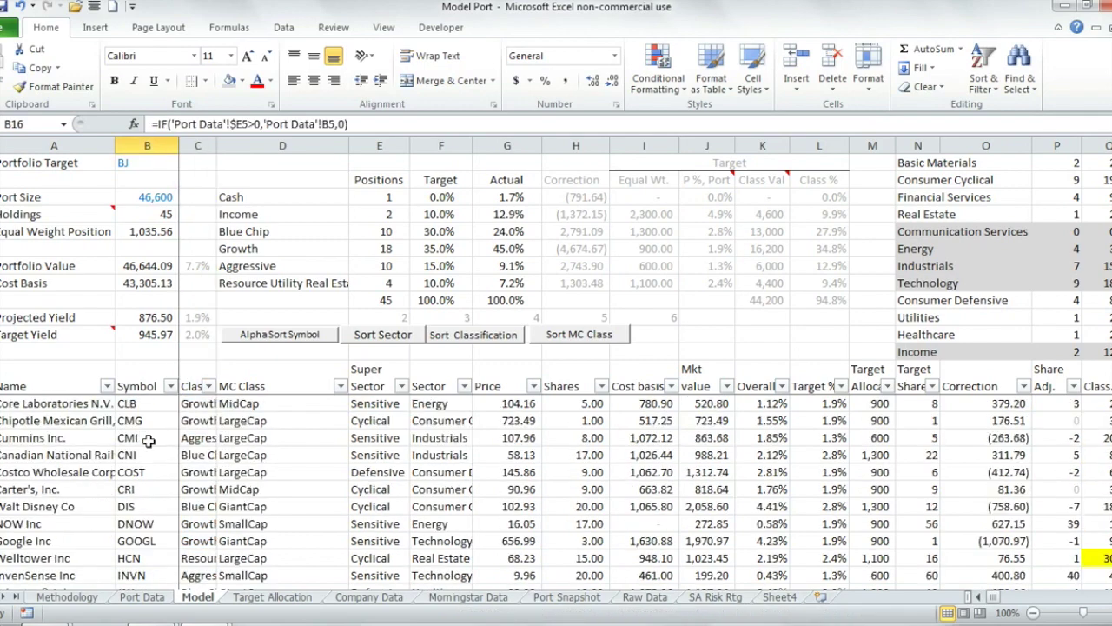
{"action": "left_click", "coordinate": [138, 506]}
{"action": "scroll", "coordinate": [139, 504], "scroll_direction": "up", "scroll_amount": 3}
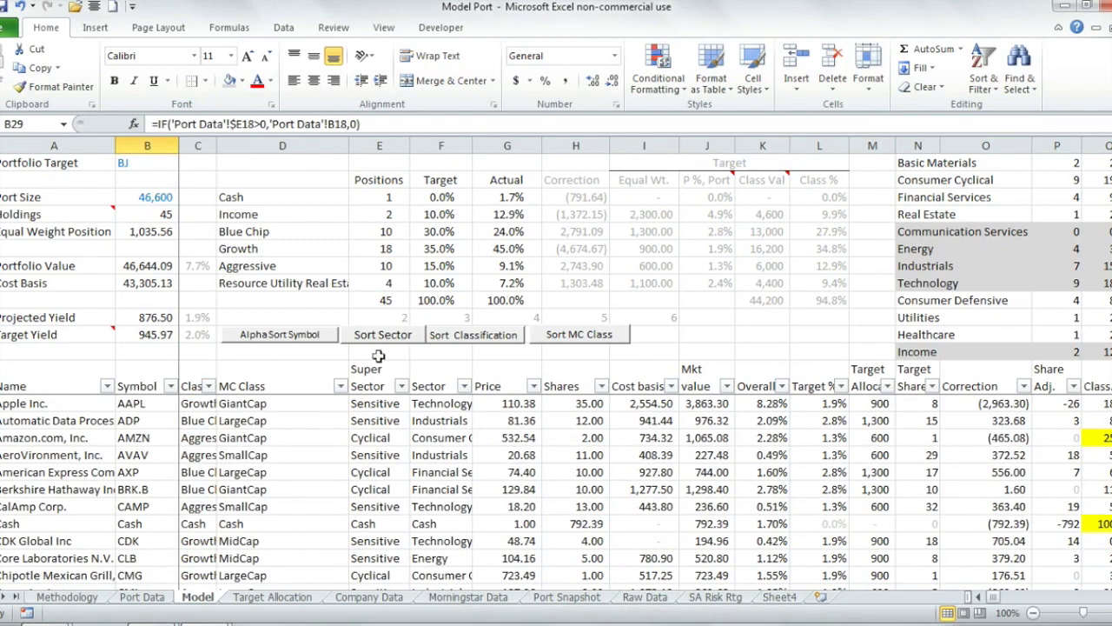
- Filter the holdings' MC Class column to MidCap only, and clear the filter again
{"action": "left_click", "coordinate": [340, 386]}
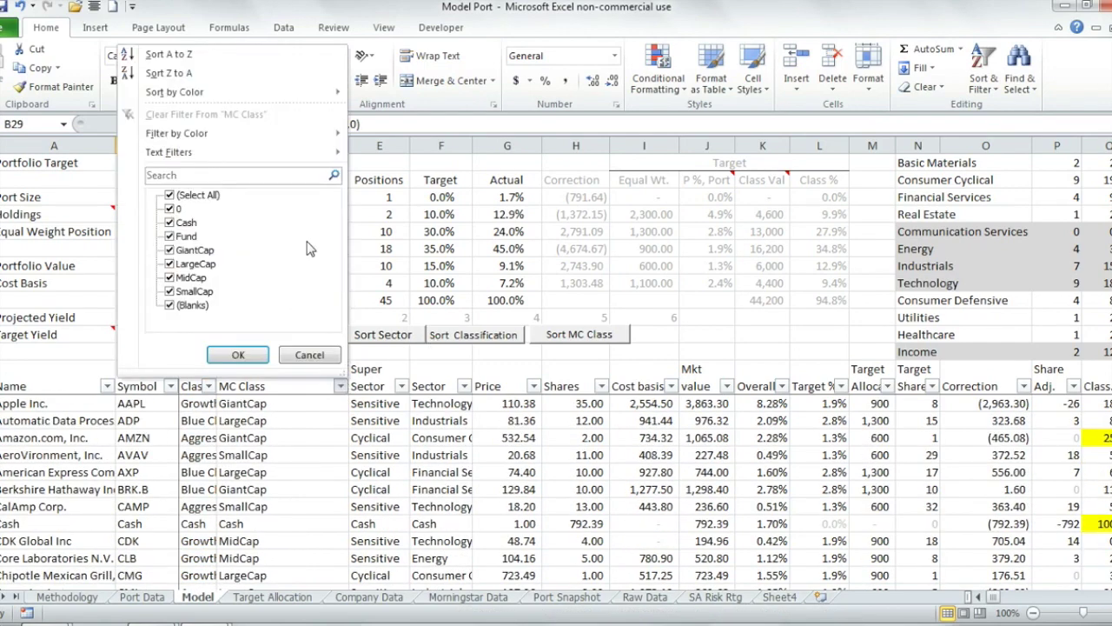
{"action": "left_click", "coordinate": [168, 196]}
{"action": "left_click", "coordinate": [170, 278]}
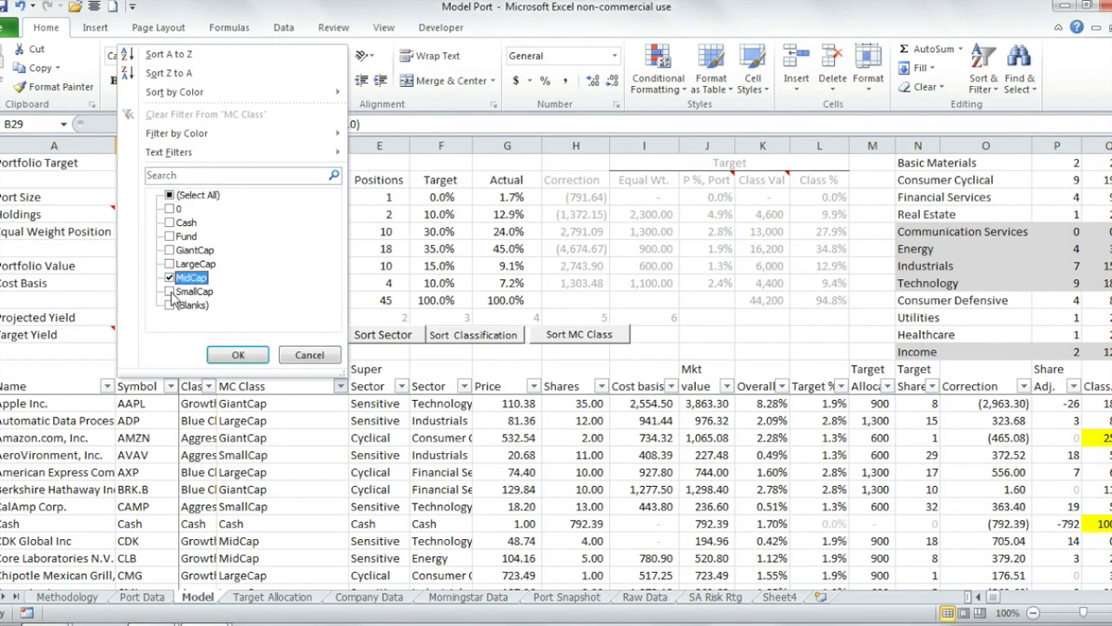
{"action": "left_click", "coordinate": [238, 355]}
{"action": "left_click", "coordinate": [237, 455]}
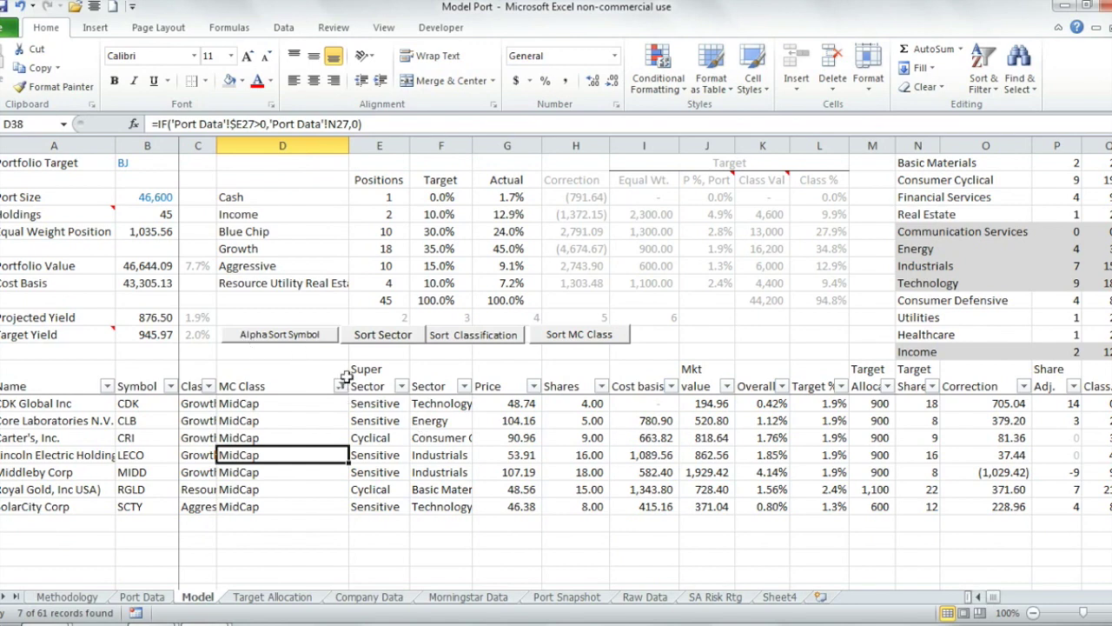
{"action": "left_click", "coordinate": [988, 71]}
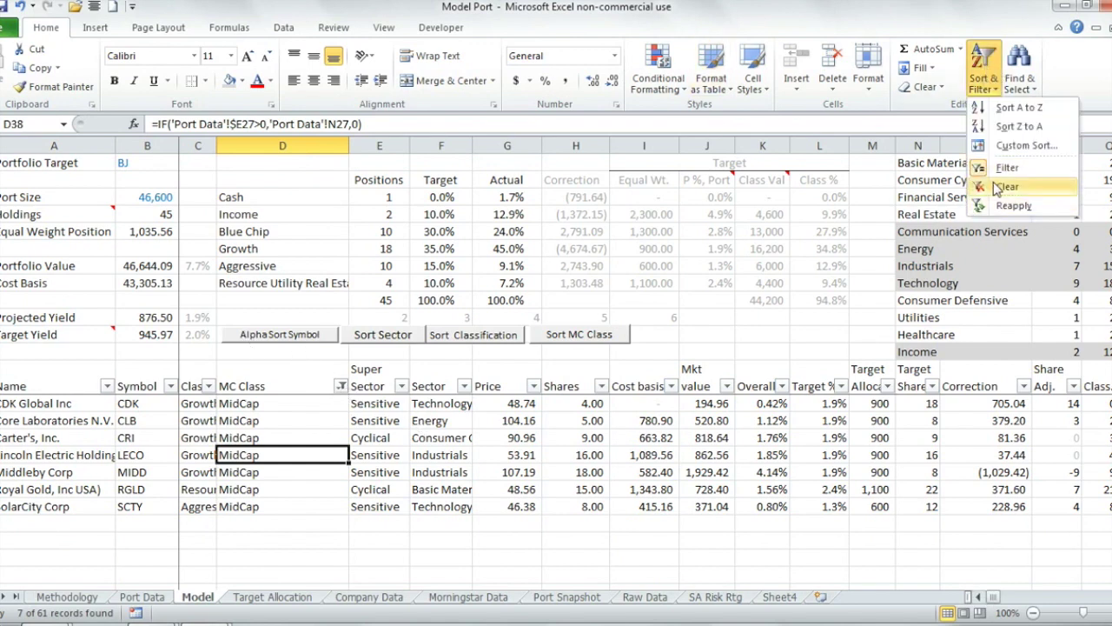
{"action": "left_click", "coordinate": [995, 205]}
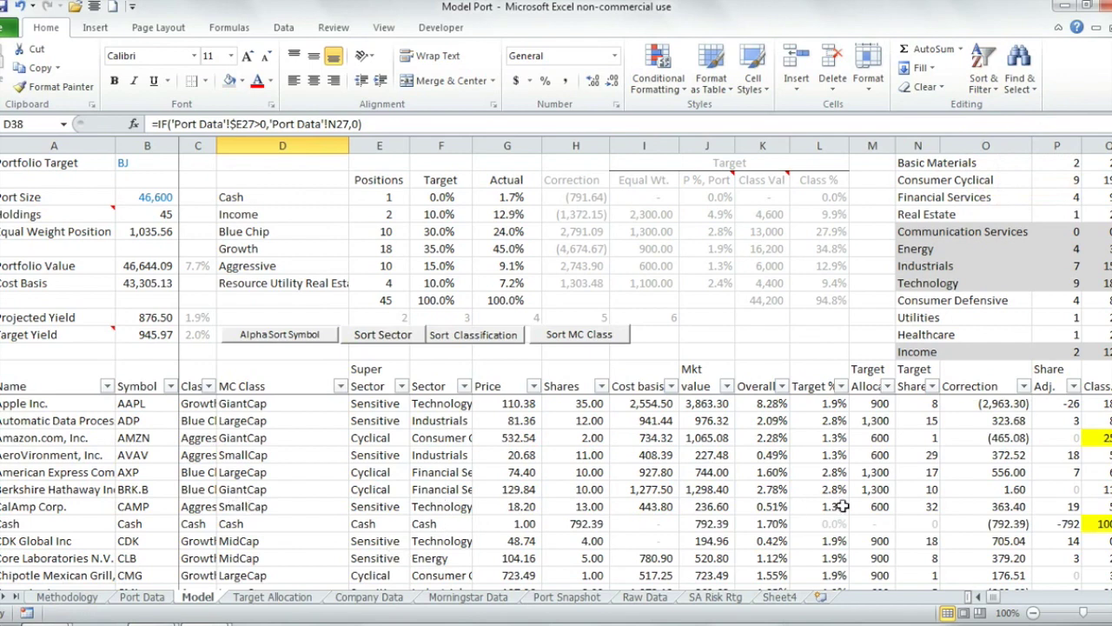
- Examine the Berkshire Hathaway holding's row across the columns of the holdings table
{"action": "scroll", "coordinate": [330, 470], "scroll_direction": "right", "scroll_amount": 3}
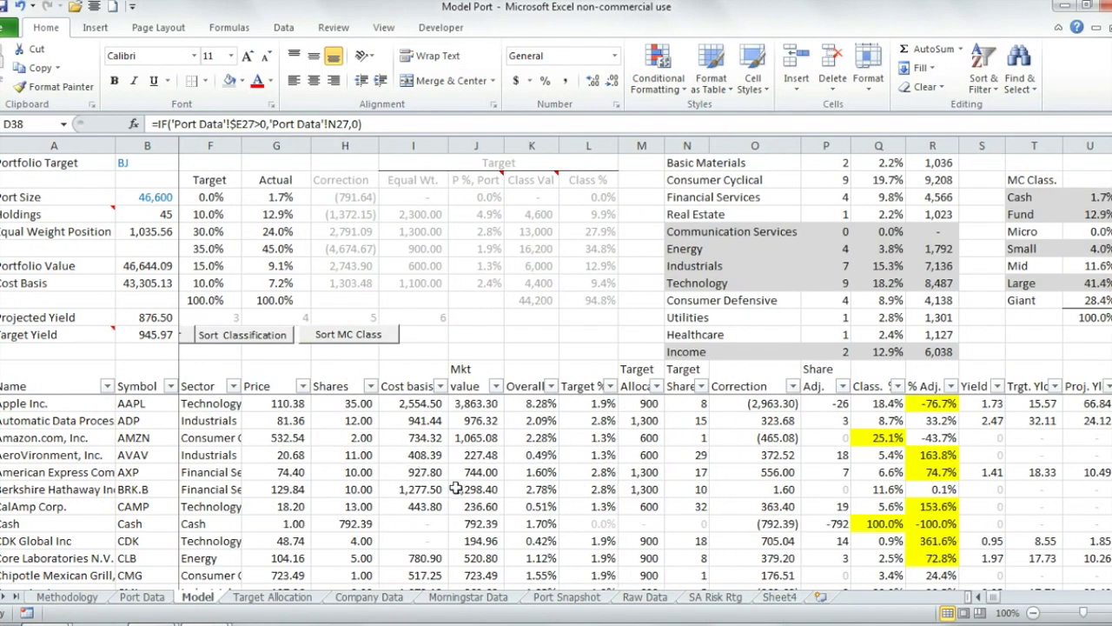
{"action": "left_click", "coordinate": [3, 489]}
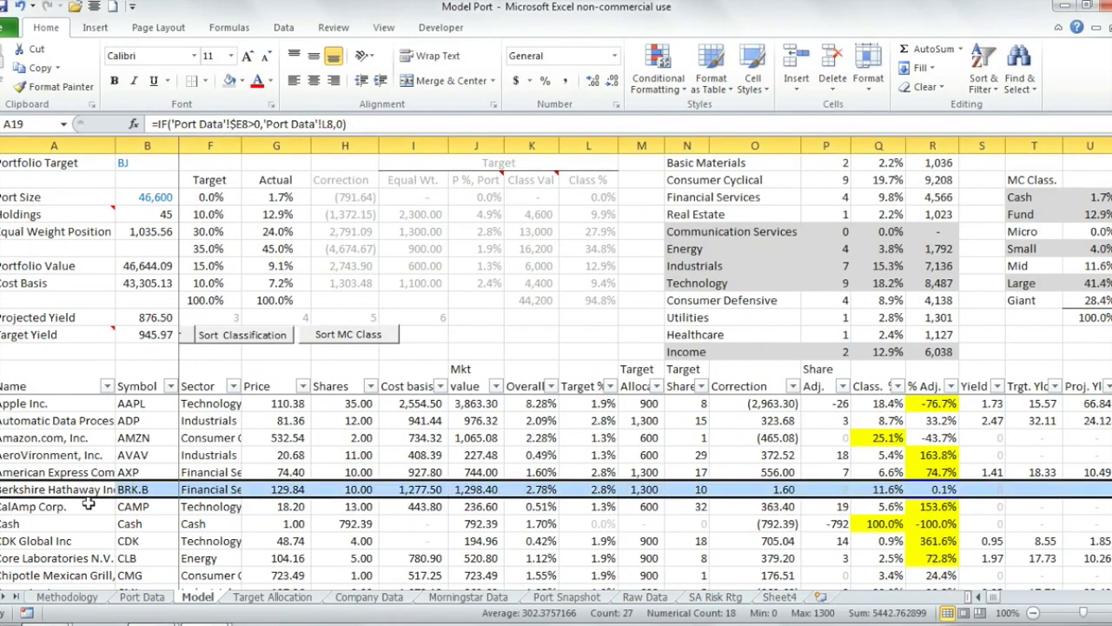
{"action": "left_click", "coordinate": [978, 598]}
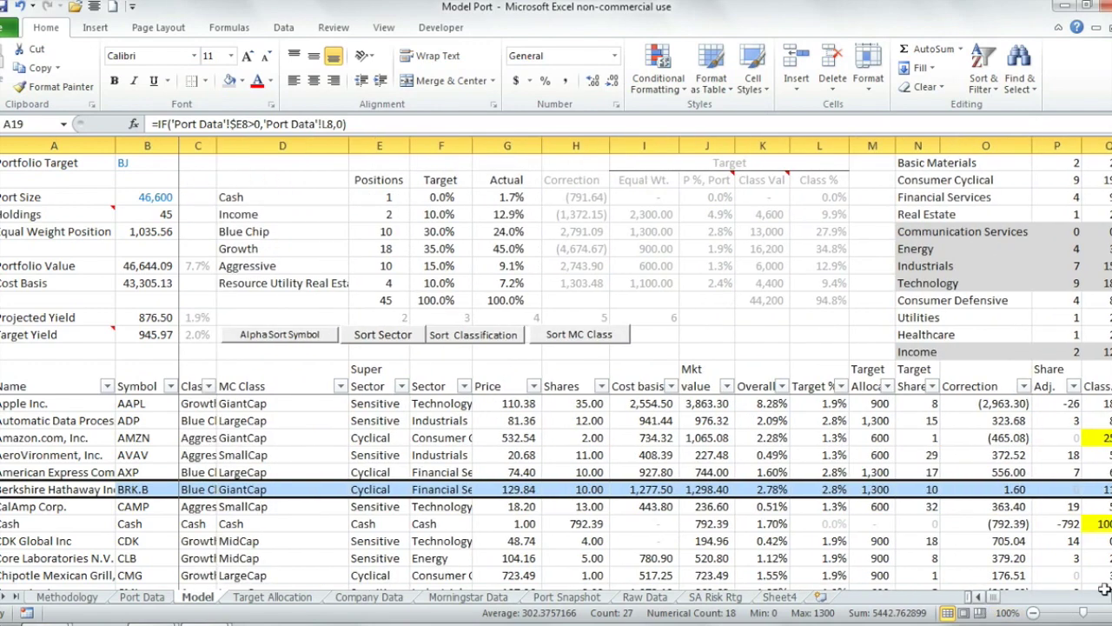
- Examine the Overall % column down the holdings list alongside each holding's Target %
{"action": "left_click", "coordinate": [756, 420]}
{"action": "left_click", "coordinate": [762, 145]}
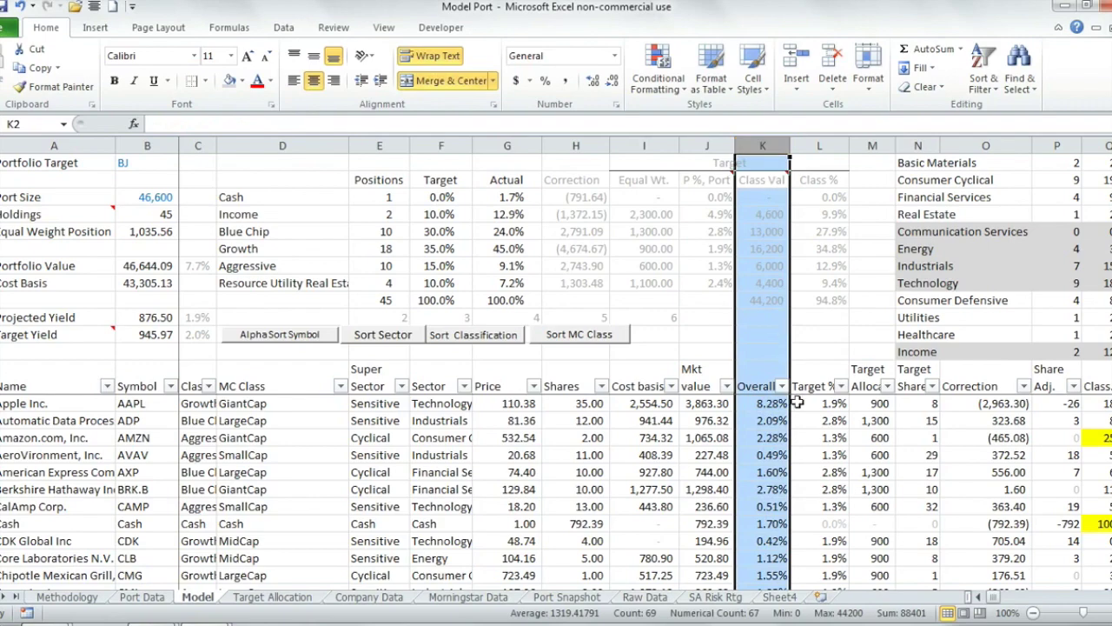
{"action": "scroll", "coordinate": [774, 469], "scroll_direction": "down", "scroll_amount": 6}
{"action": "key", "text": "ctrl+Down"}
{"action": "key", "text": "ctrl+Down"}
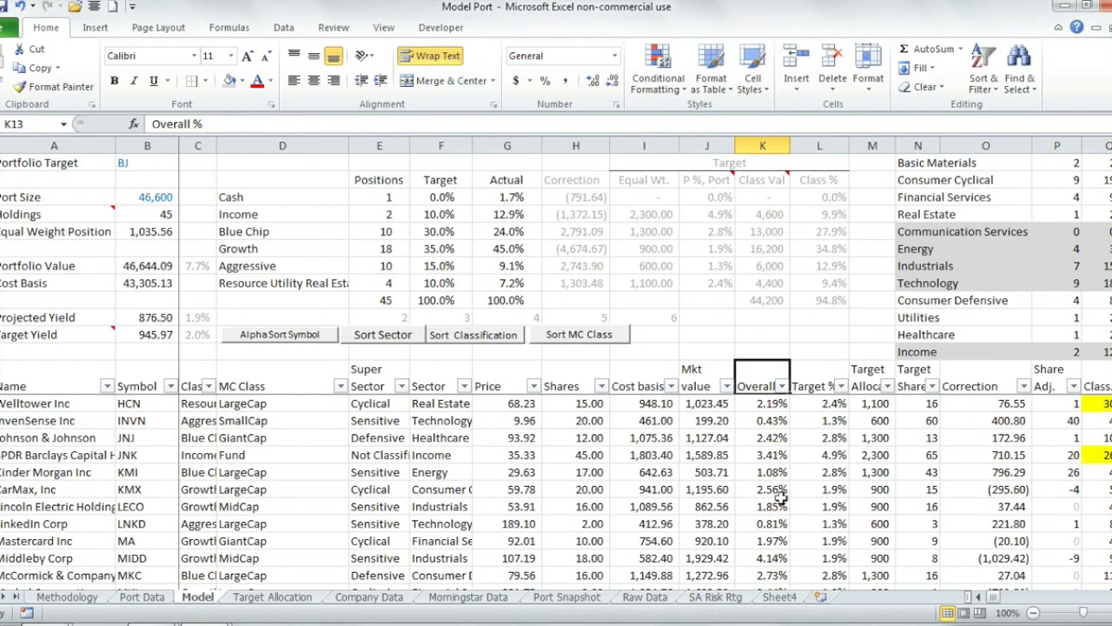
{"action": "scroll", "coordinate": [773, 480], "scroll_direction": "down", "scroll_amount": 14}
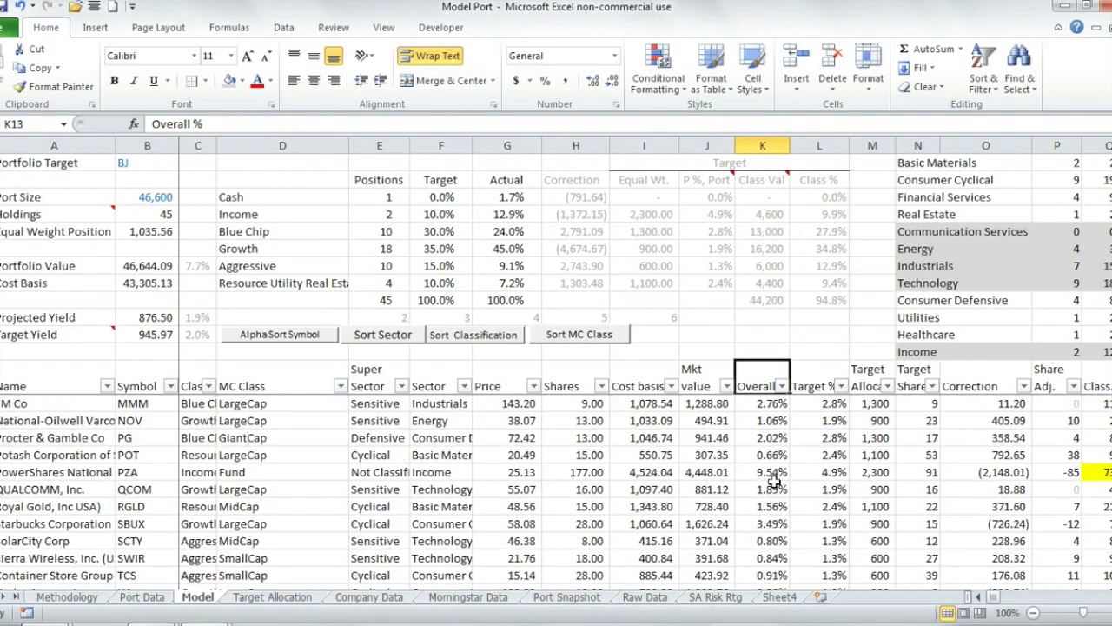
{"action": "scroll", "coordinate": [774, 480], "scroll_direction": "up", "scroll_amount": 3}
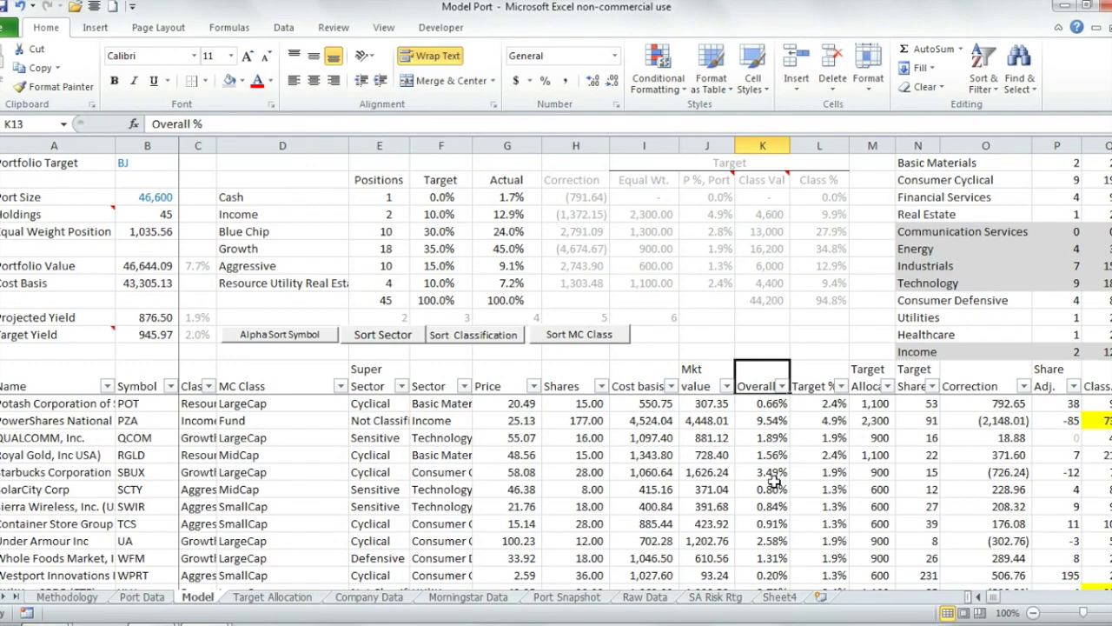
- Highlight the Overall % values from Amazon.com down the holdings list to review each position's share of the portfolio
{"action": "scroll", "coordinate": [773, 481], "scroll_direction": "down", "scroll_amount": 2}
{"action": "scroll", "coordinate": [774, 481], "scroll_direction": "up", "scroll_amount": 4}
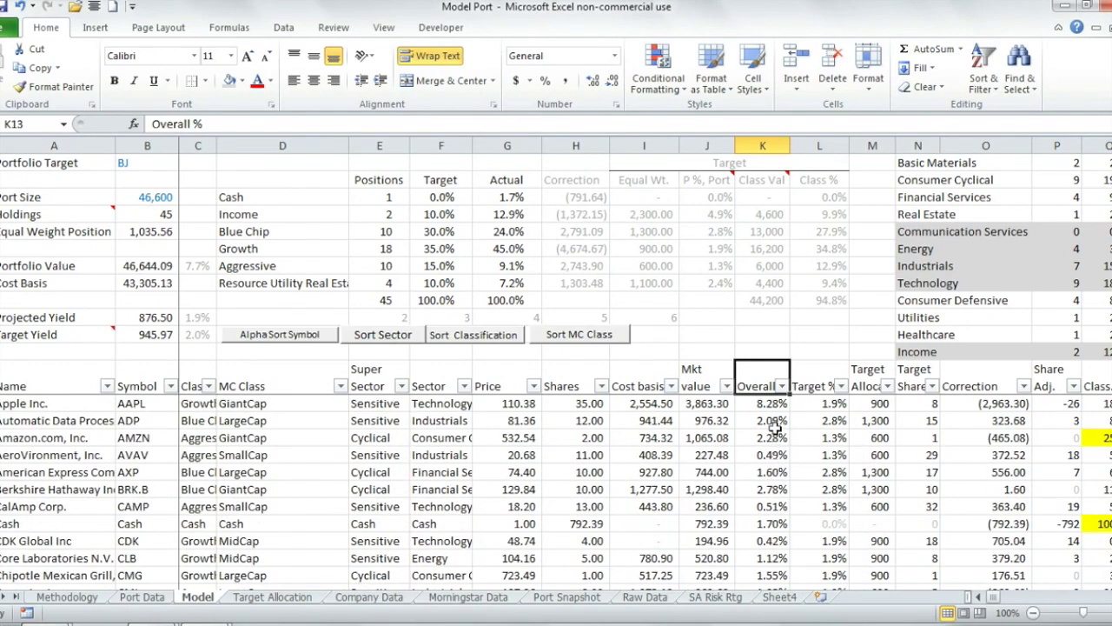
{"action": "left_click_drag", "start_coordinate": [771, 434], "coordinate": [770, 581]}
{"action": "scroll", "coordinate": [687, 223], "scroll_direction": "up", "scroll_amount": 2}
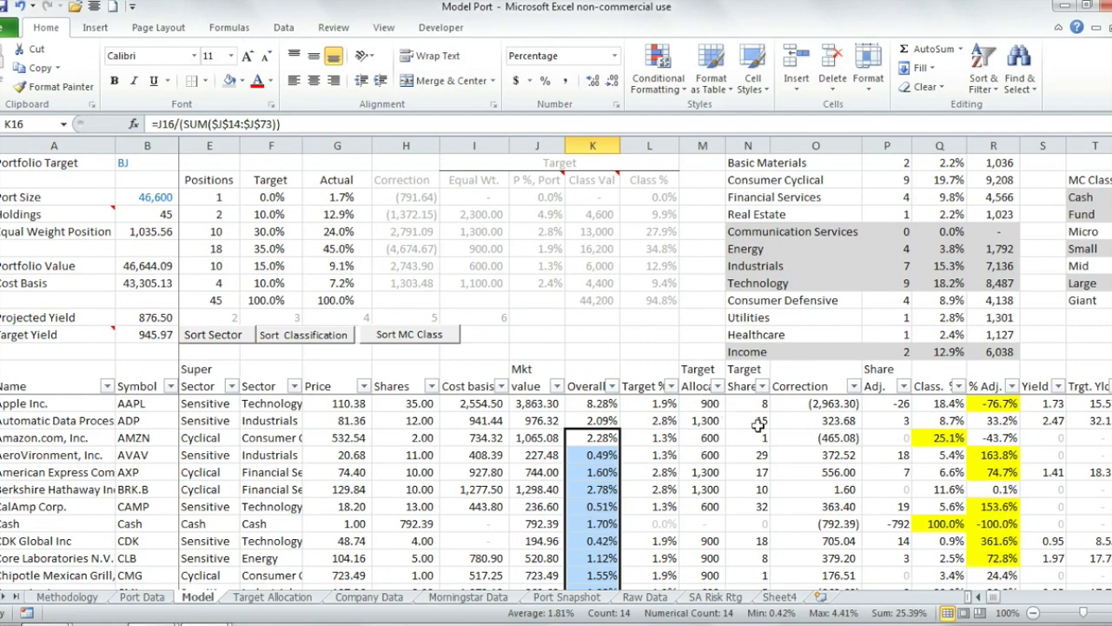
- Examine the Target Allocation, Target Shares, Correction and Share Adj. formulas in the AeroVironment row
{"action": "left_click", "coordinate": [706, 454]}
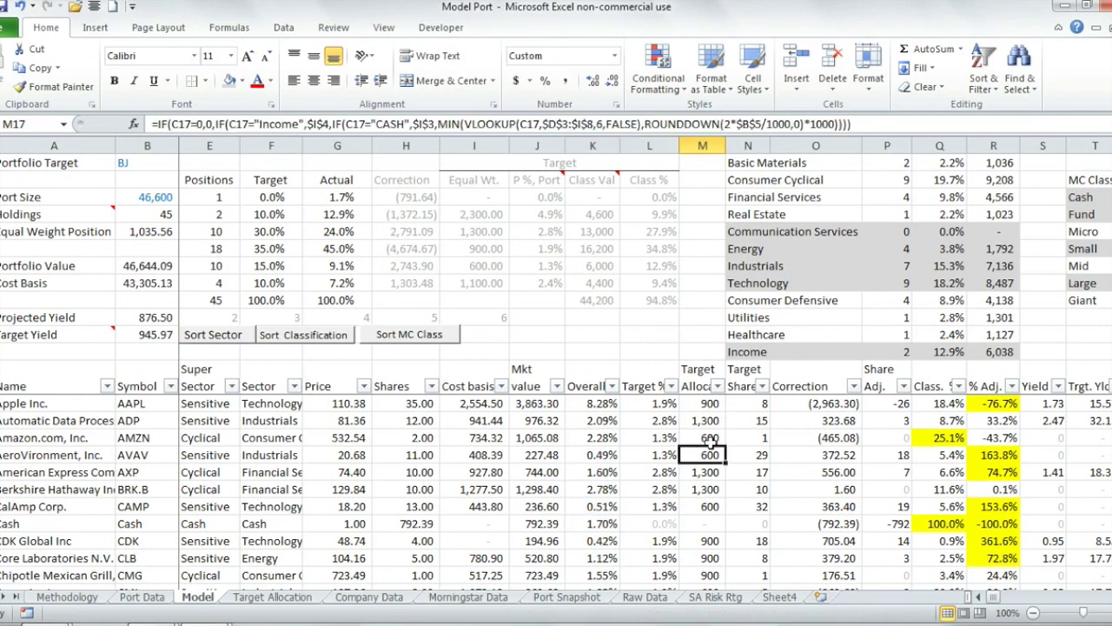
{"action": "left_click", "coordinate": [762, 455]}
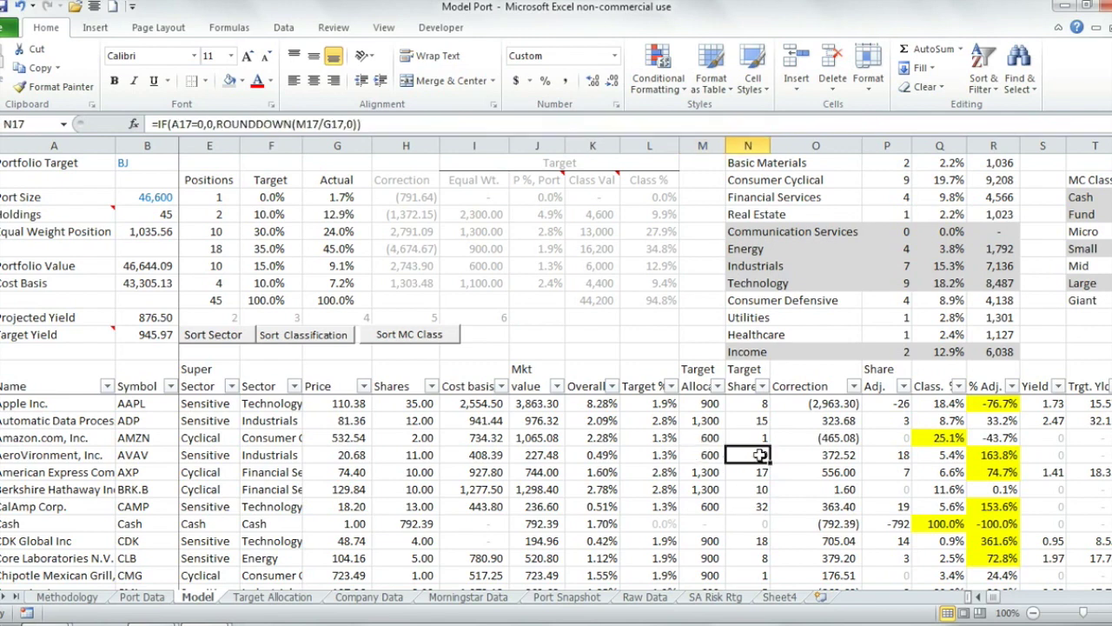
{"action": "left_click", "coordinate": [833, 457]}
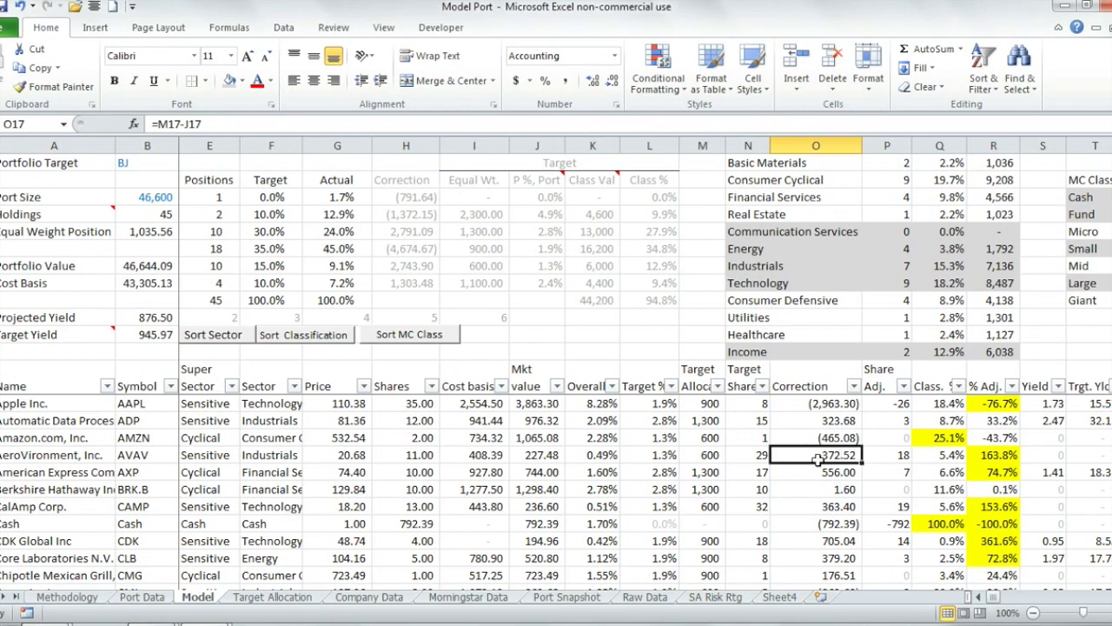
{"action": "left_click", "coordinate": [894, 457]}
{"action": "left_click", "coordinate": [818, 461]}
{"action": "left_click", "coordinate": [898, 456]}
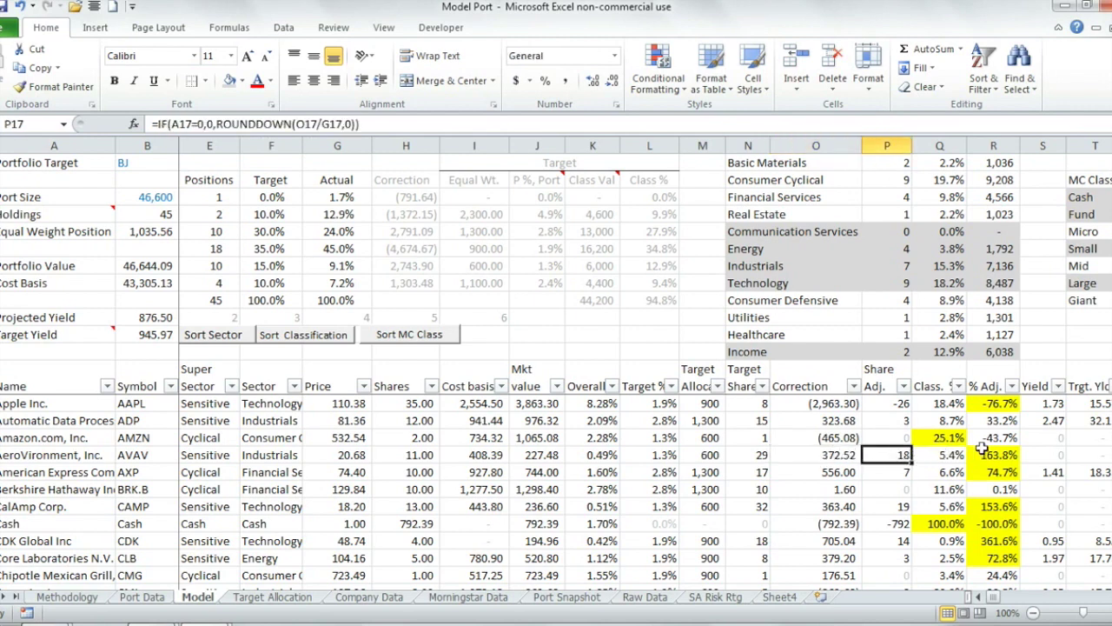
- Examine the yellow-flagged Class. % cells of Cash and Amazon.com and the % Adj. column of the holdings list
{"action": "left_click", "coordinate": [955, 524]}
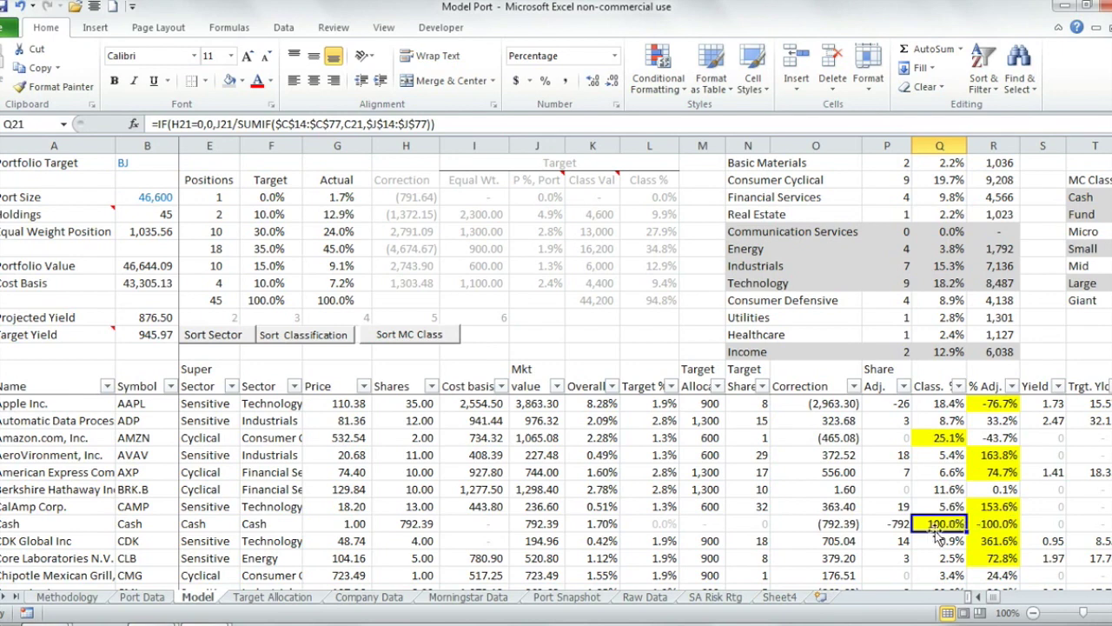
{"action": "left_click", "coordinate": [951, 436]}
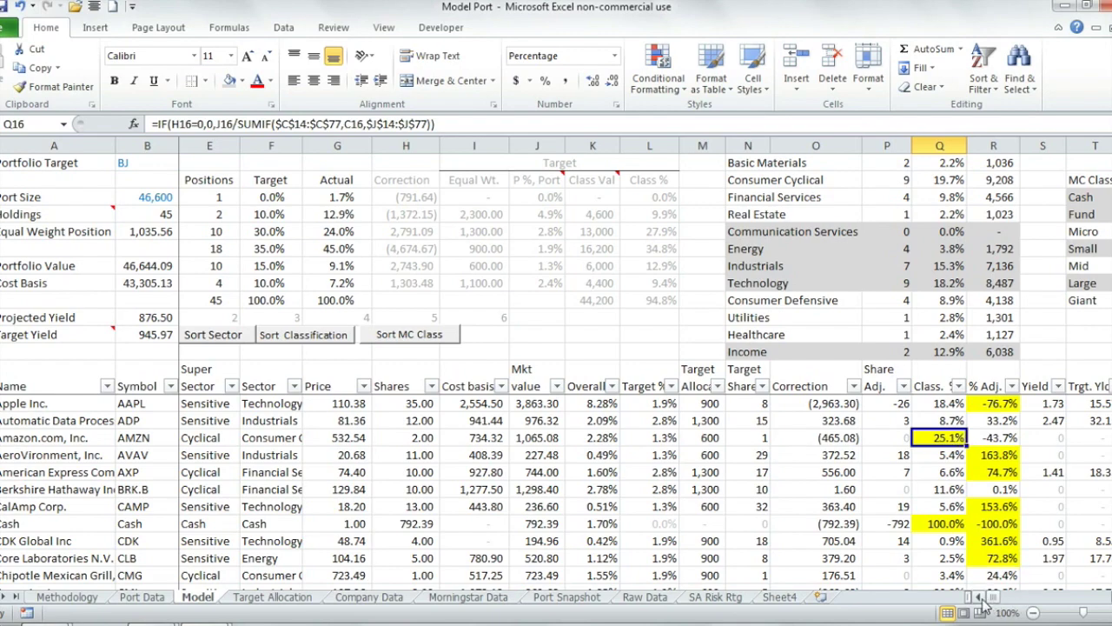
{"action": "scroll", "coordinate": [991, 606], "scroll_direction": "right", "scroll_amount": 1}
{"action": "left_click_drag", "start_coordinate": [938, 401], "coordinate": [943, 576]}
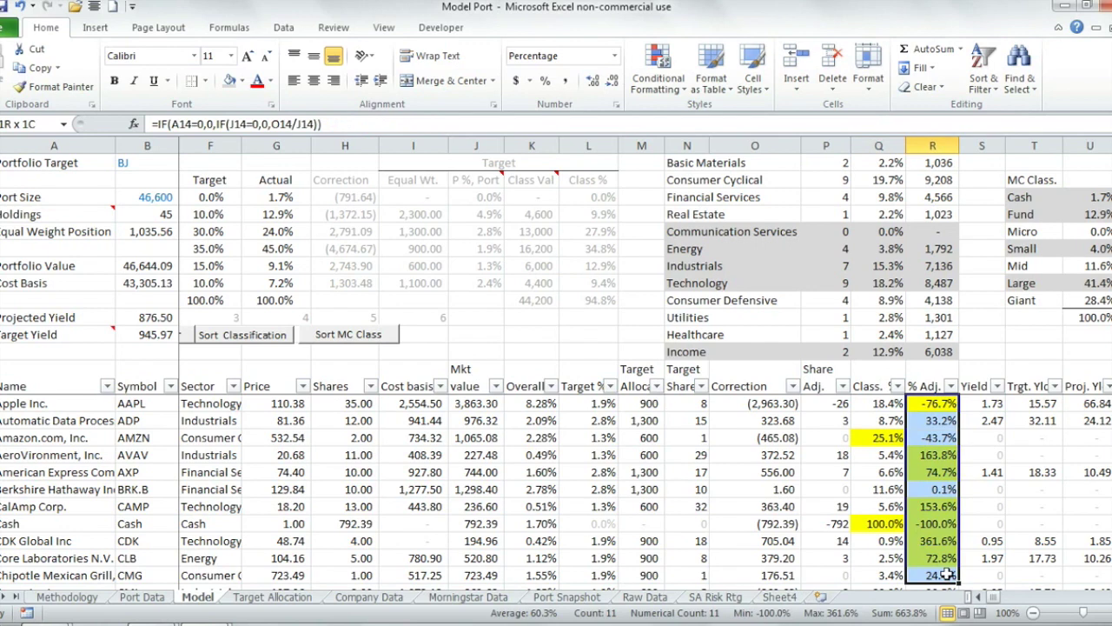
{"action": "left_click", "coordinate": [945, 523]}
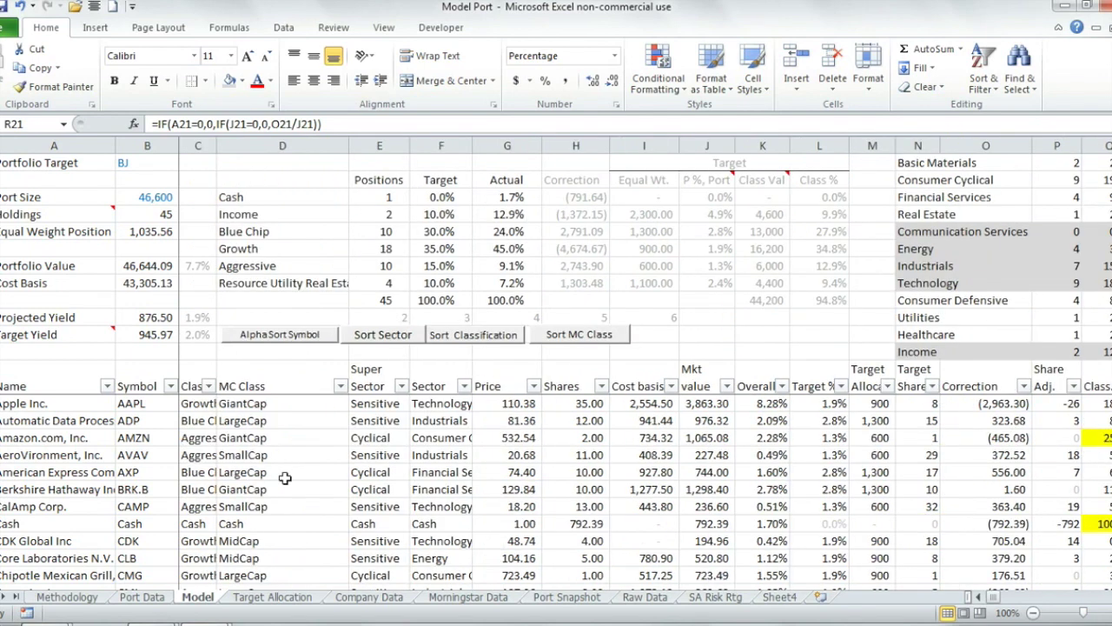
- Return to the summary block at the start of the Model sheet and set the Port Size to 4,800
{"action": "key", "text": "Home"}
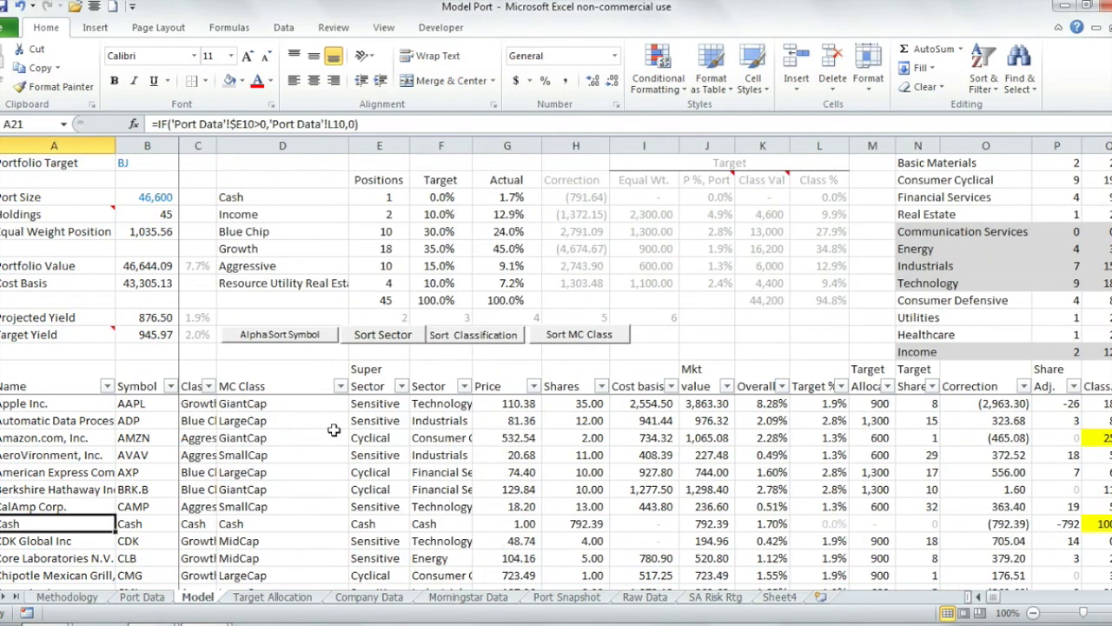
{"action": "key", "text": "ctrl+Up"}
{"action": "key", "text": "ctrl+Up"}
{"action": "key", "text": "ctrl+Up"}
{"action": "key", "text": "ctrl+Up"}
{"action": "key", "text": "ctrl+Up"}
{"action": "key", "text": "ctrl+Up"}
{"action": "key", "text": "ctrl+Up"}
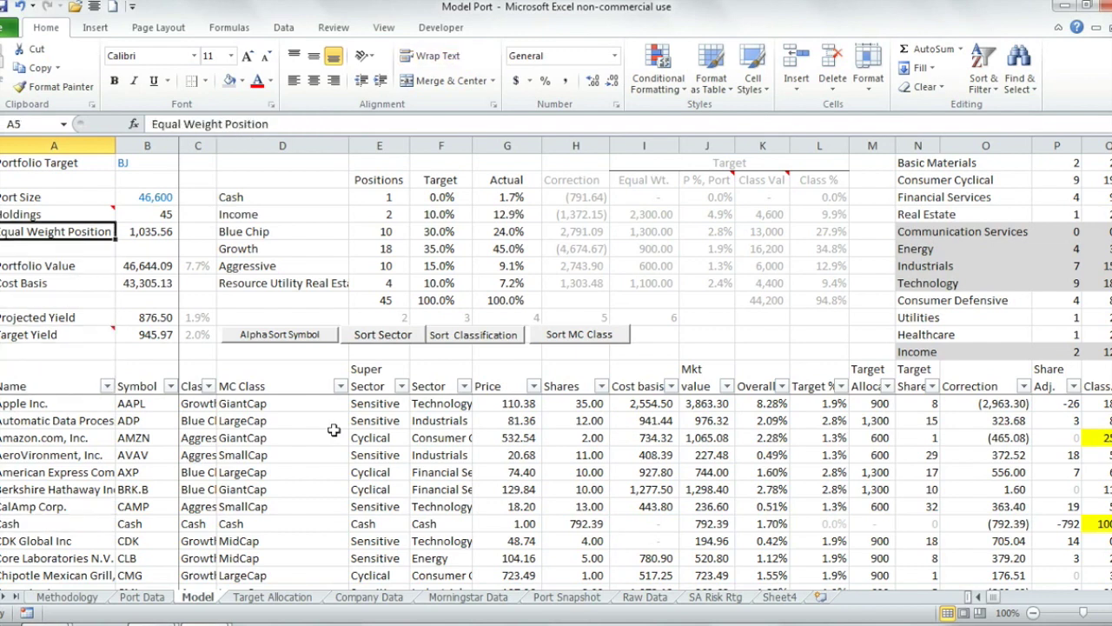
{"action": "left_click", "coordinate": [169, 196]}
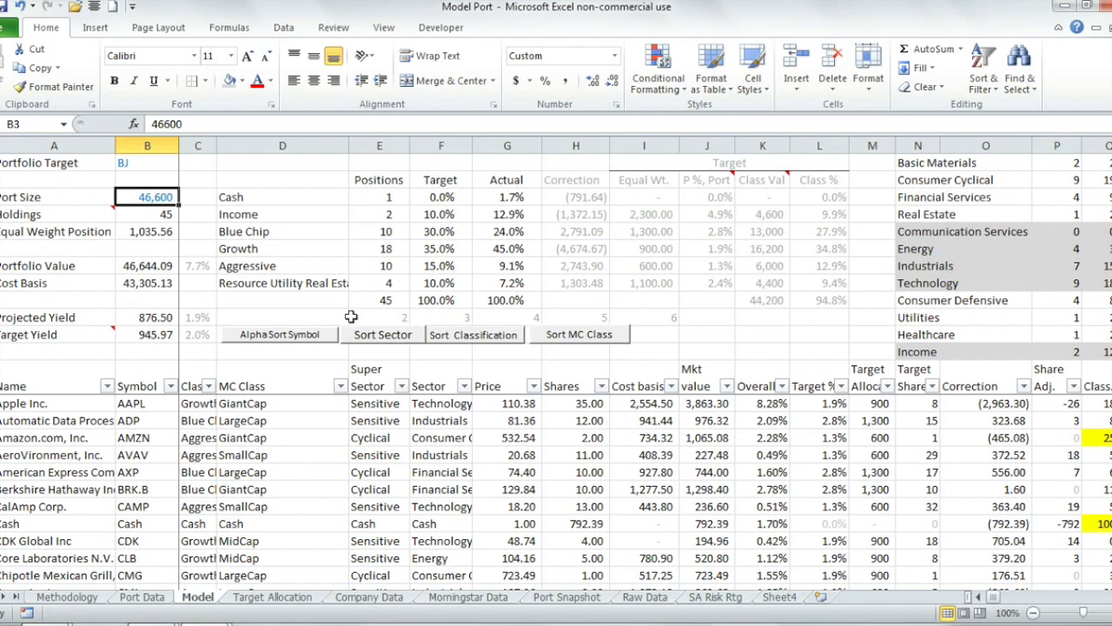
{"action": "type", "text": "48"}
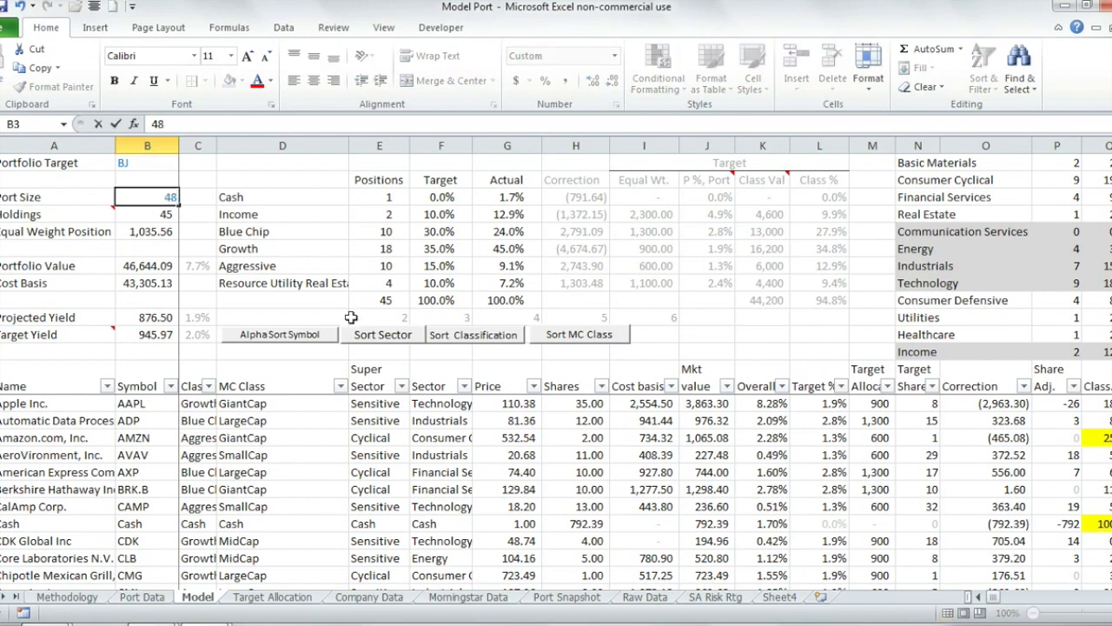
{"action": "key", "text": "Return"}
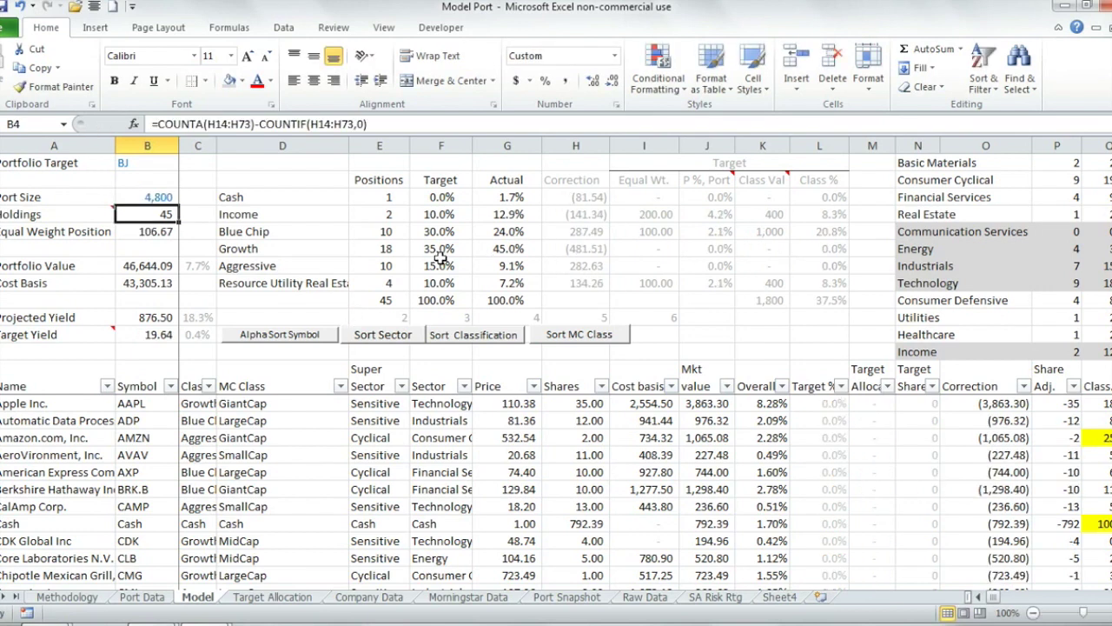
- Compare Target and Actual for Growth and Aggressive, and filter the Company Data sheet's Type column to Aggressive only
{"action": "left_click_drag", "start_coordinate": [427, 248], "coordinate": [521, 249]}
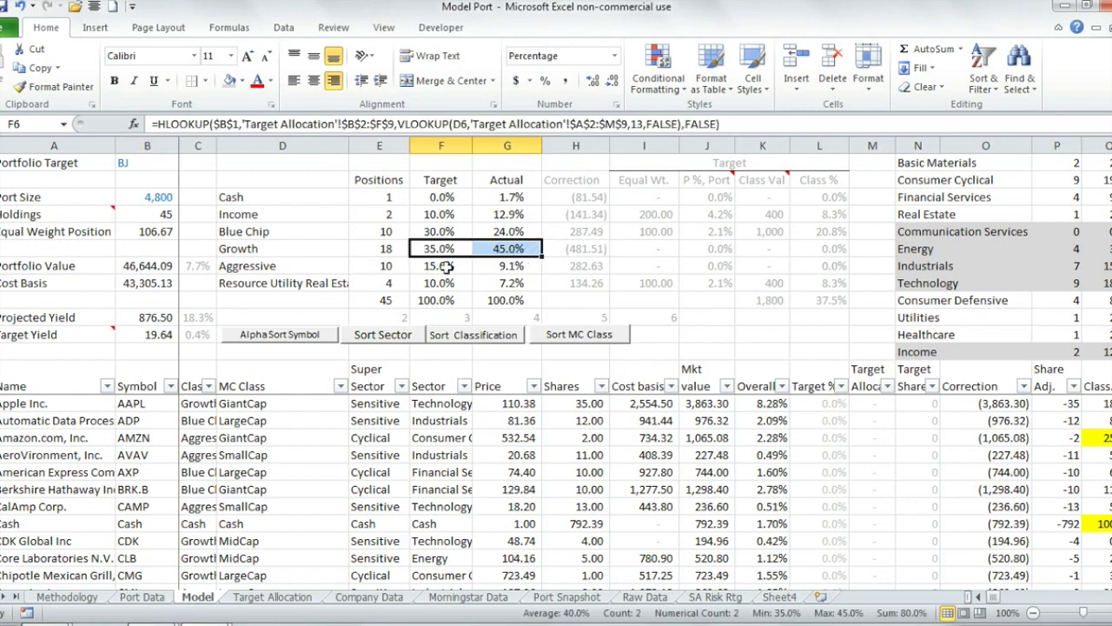
{"action": "left_click_drag", "start_coordinate": [450, 269], "coordinate": [511, 266]}
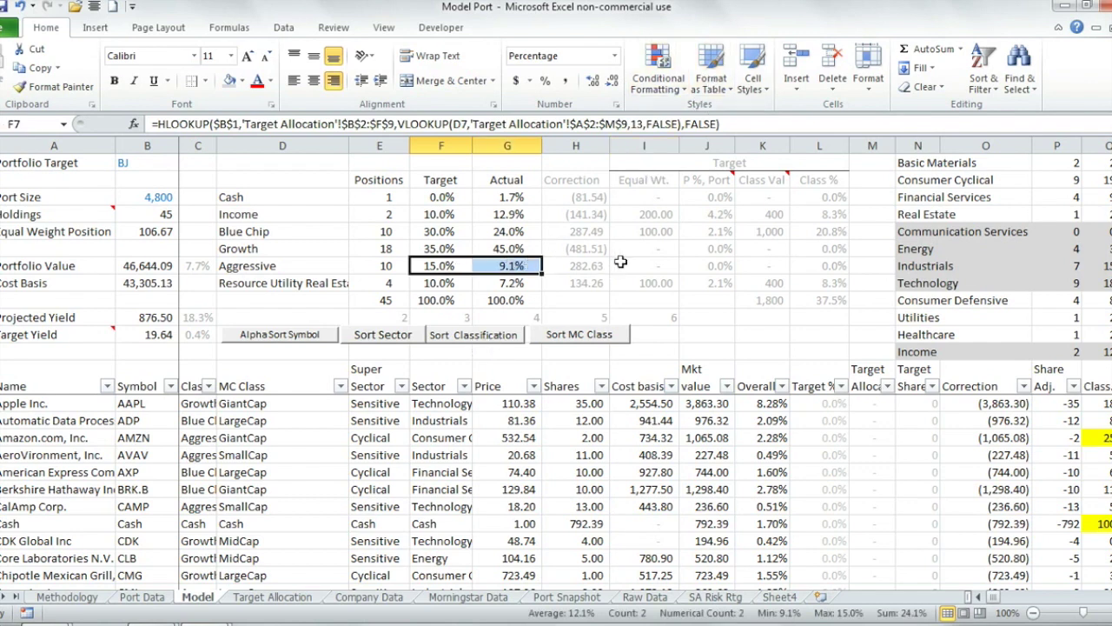
{"action": "left_click", "coordinate": [368, 598]}
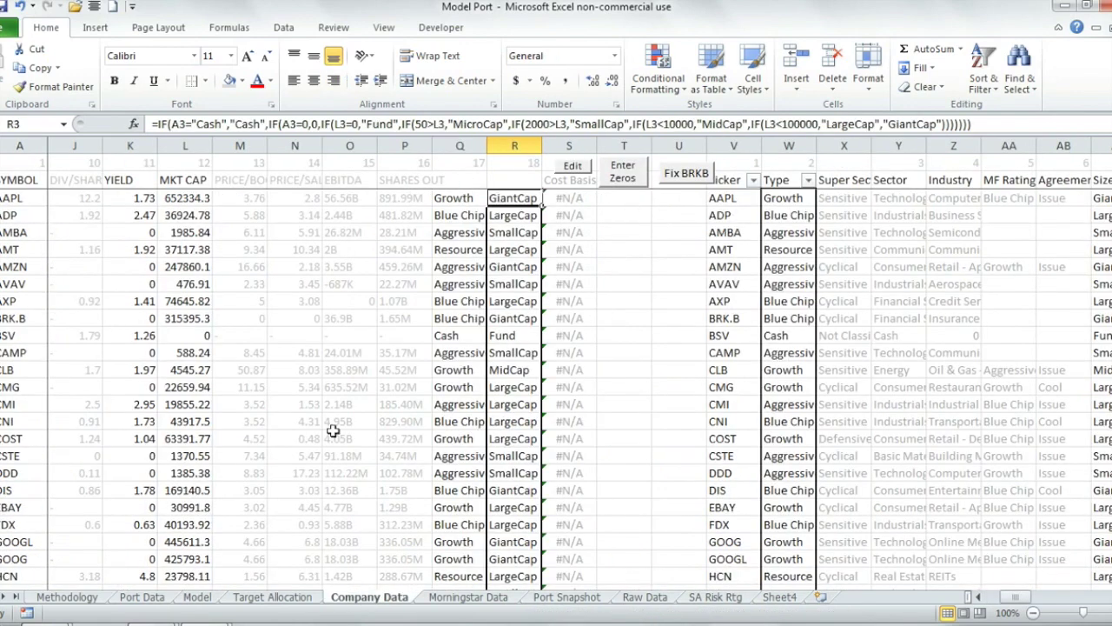
{"action": "left_click", "coordinate": [808, 179]}
{"action": "left_click", "coordinate": [648, 338]}
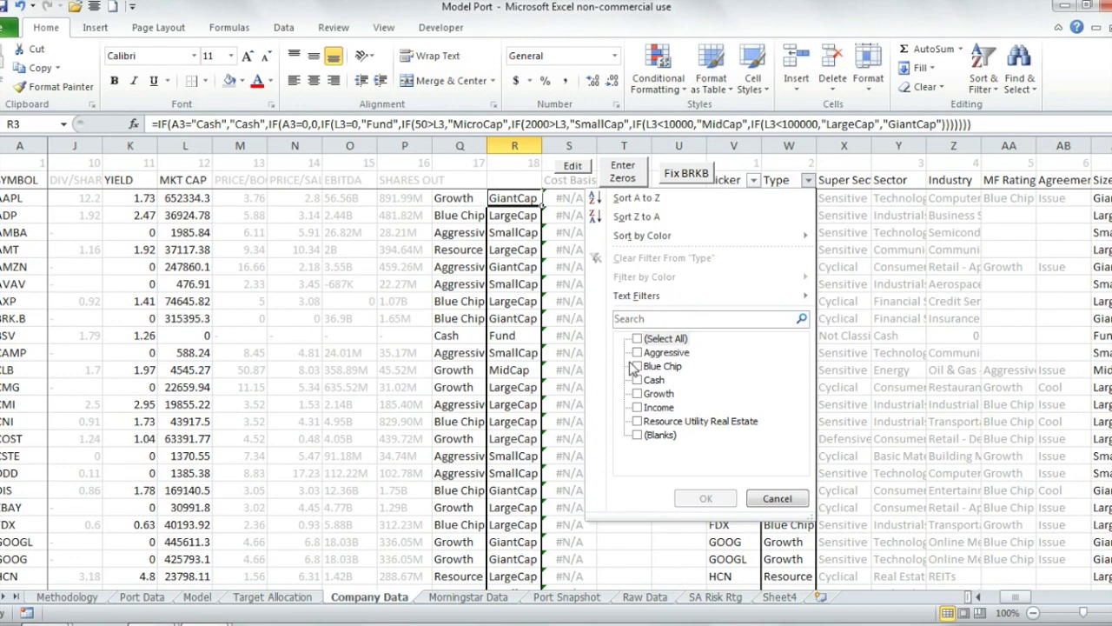
{"action": "left_click", "coordinate": [639, 352]}
{"action": "left_click", "coordinate": [706, 498]}
{"action": "left_click", "coordinate": [788, 489]}
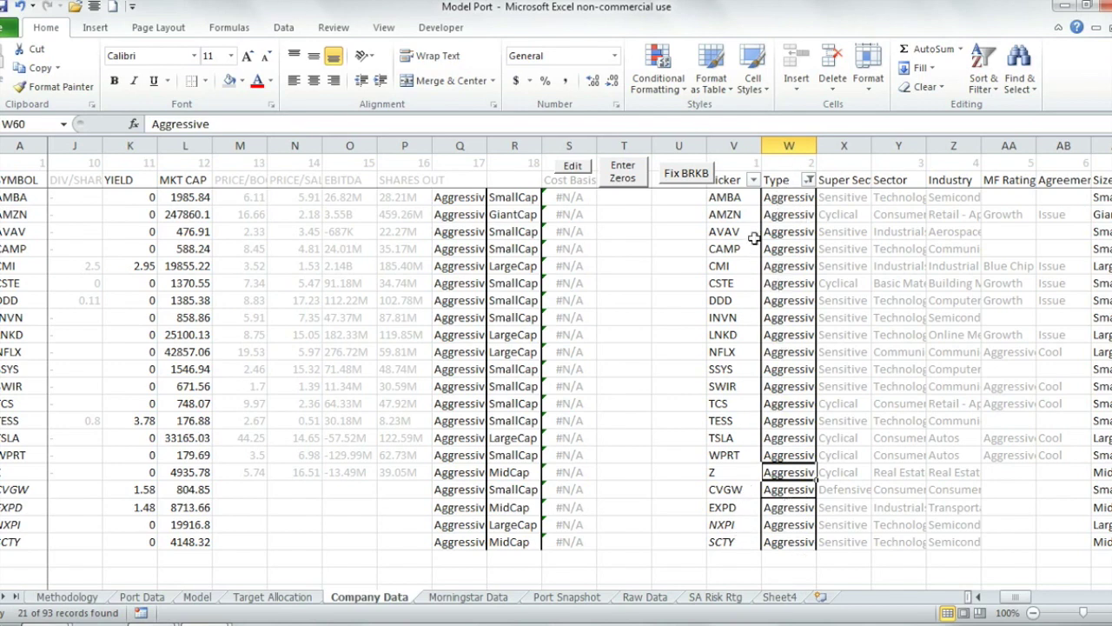
- Select the AMBA, NFLX and TSLA tickers together in the filtered Company Data list
{"action": "left_click", "coordinate": [733, 195]}
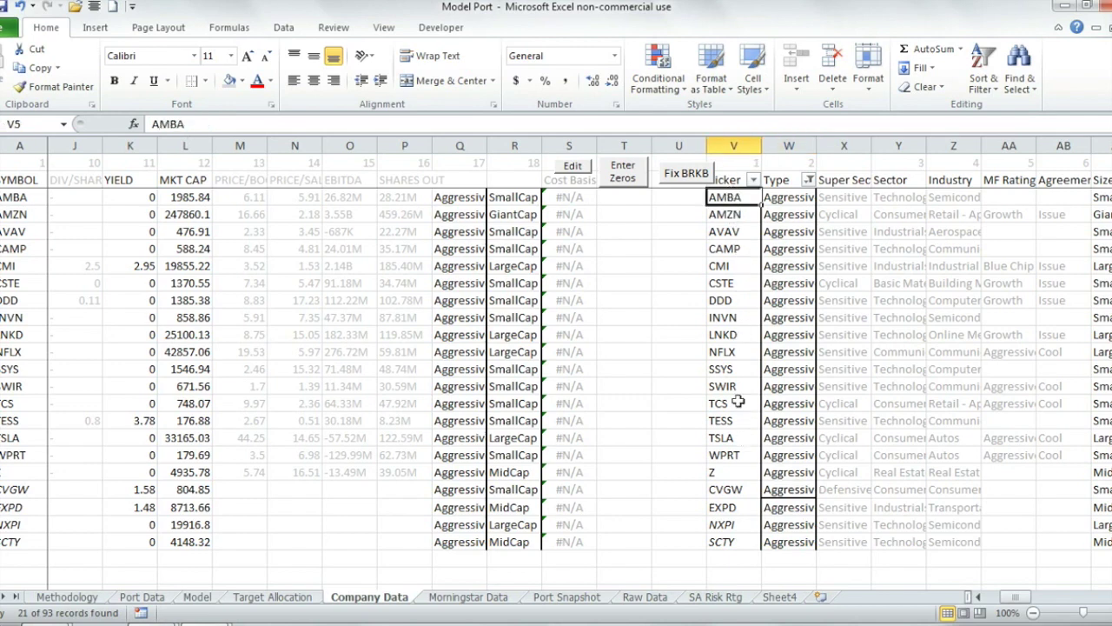
{"action": "left_click", "coordinate": [724, 351], "text": "ctrl"}
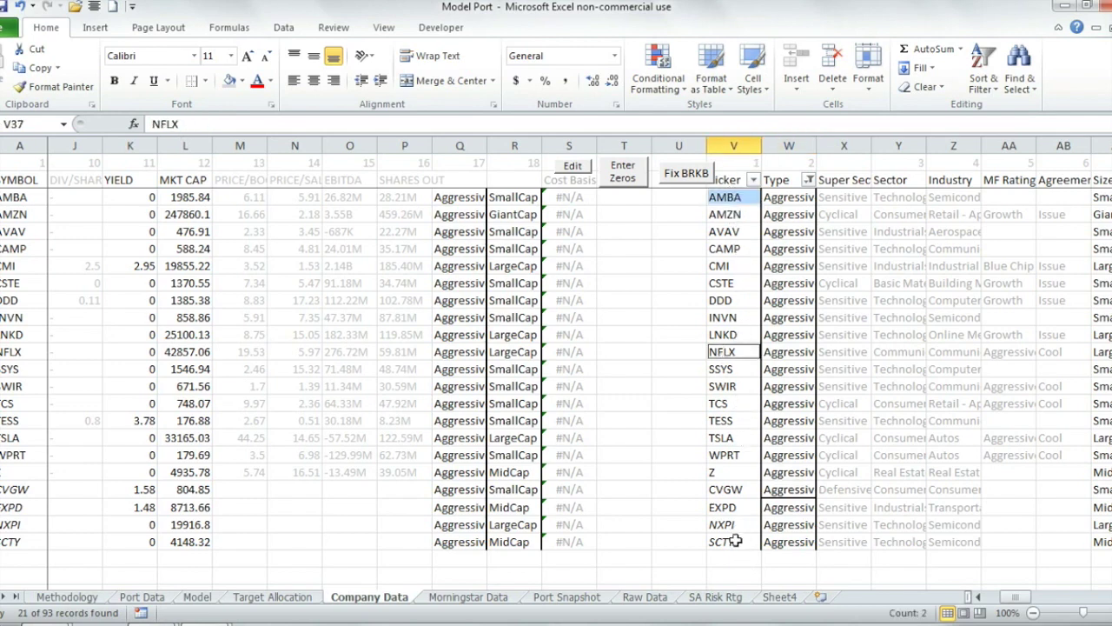
{"action": "left_click", "coordinate": [728, 438], "text": "ctrl"}
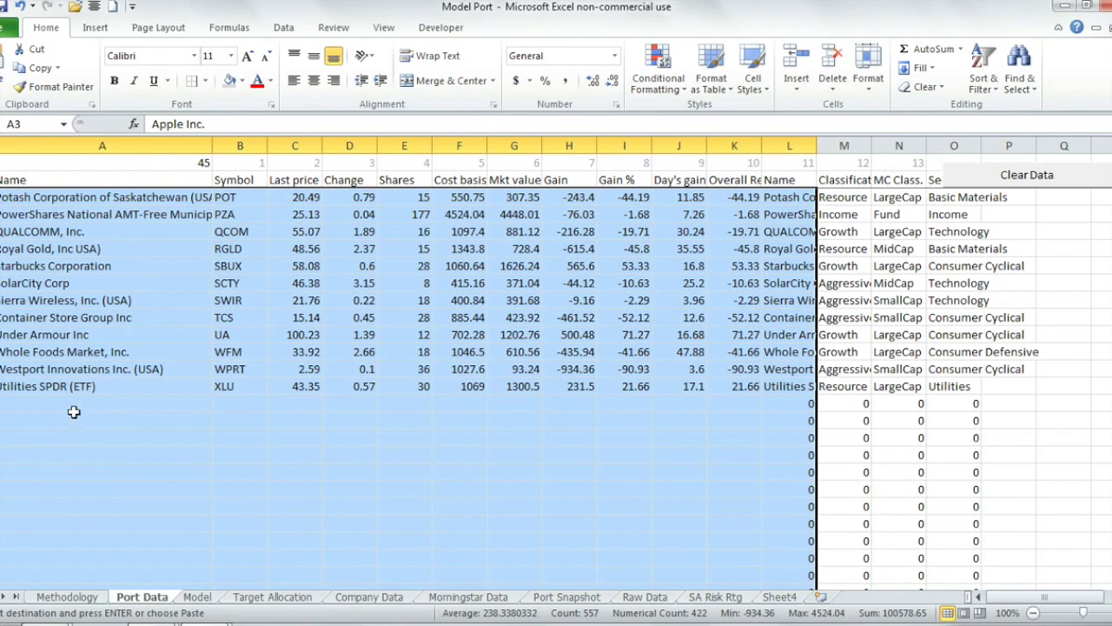
- Add Ambarella (AMBA, price 59, 9 shares), Netflix (NFLX, 106, 5 shares) and Tesla (TSLA, 247, 2 shares) below XLU on Port Data
{"action": "left_click", "coordinate": [224, 398]}
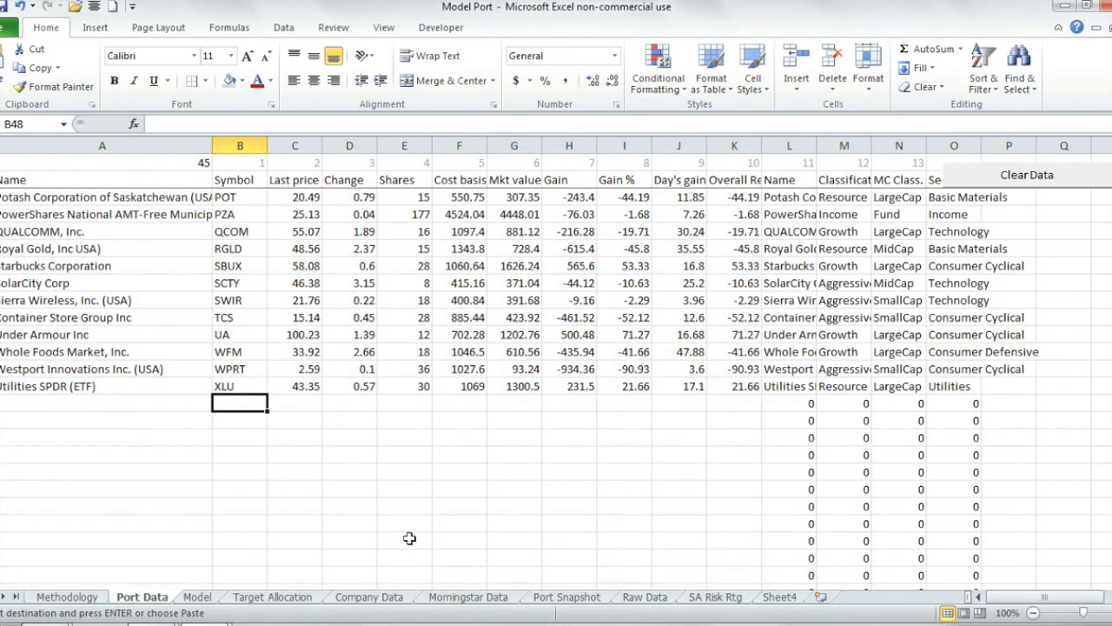
{"action": "type", "text": "AMBA NFLX TSLA"}
{"action": "key", "text": "Right"}
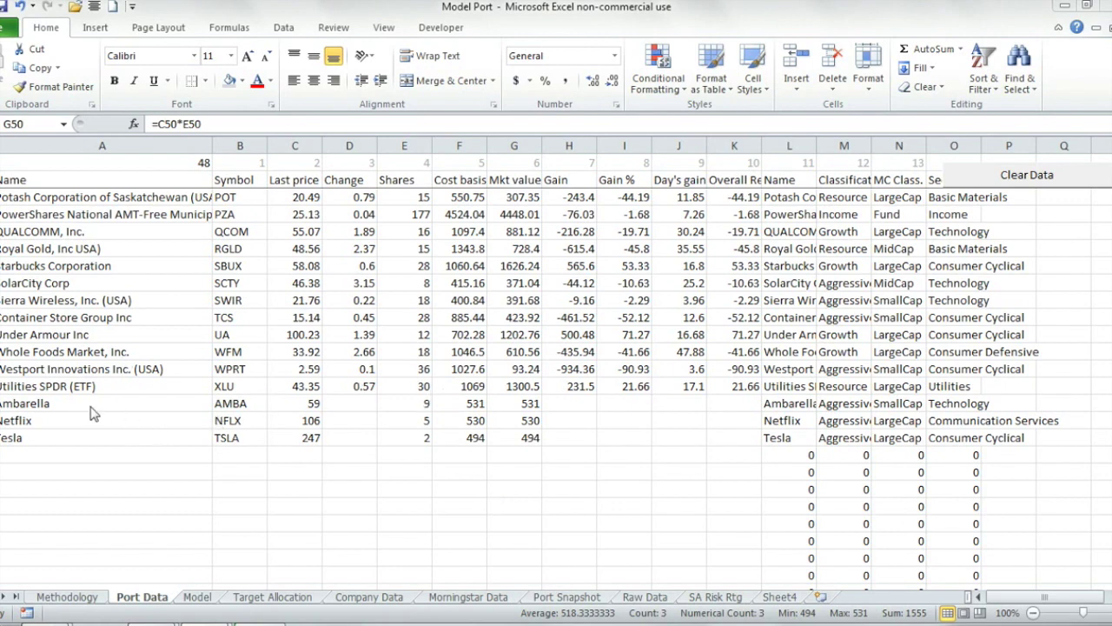
{"action": "scroll", "coordinate": [443, 473], "scroll_direction": "up", "scroll_amount": 2}
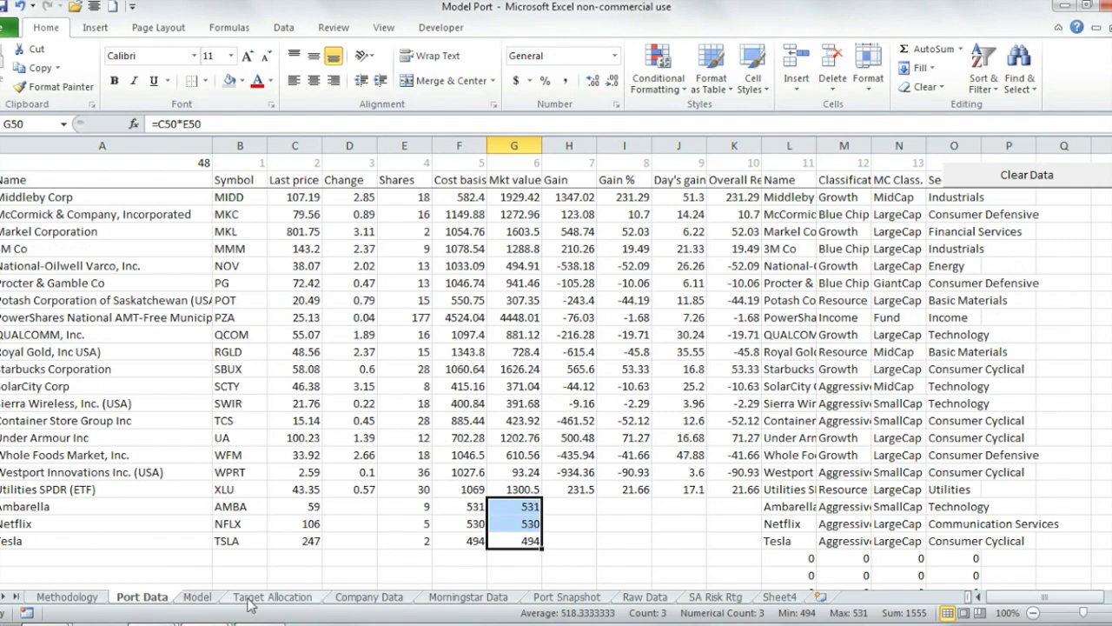
- Examine the Aggressive class's Positions, Target and Actual on the Model sheet, along with the Growth class's Actual share
{"action": "left_click", "coordinate": [197, 597]}
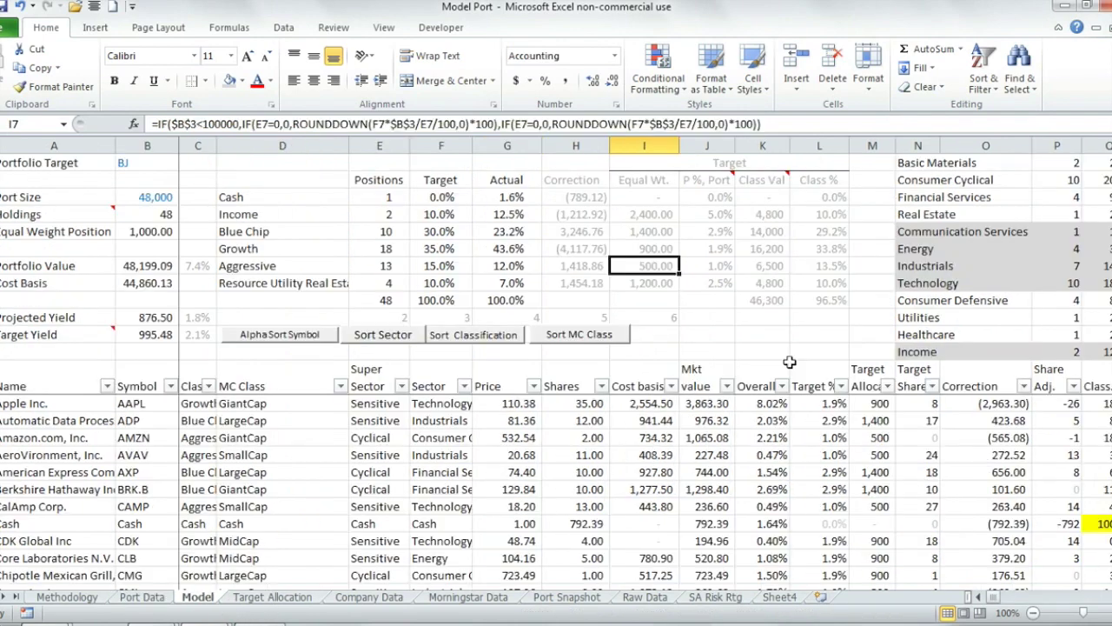
{"action": "left_click", "coordinate": [376, 269]}
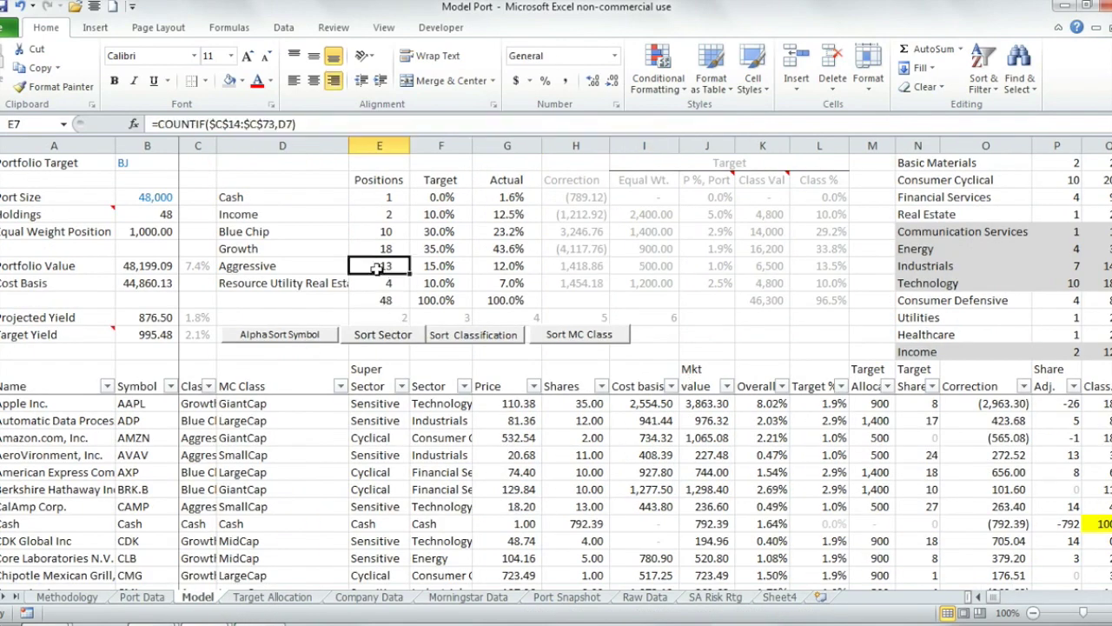
{"action": "left_click_drag", "start_coordinate": [502, 268], "coordinate": [468, 271]}
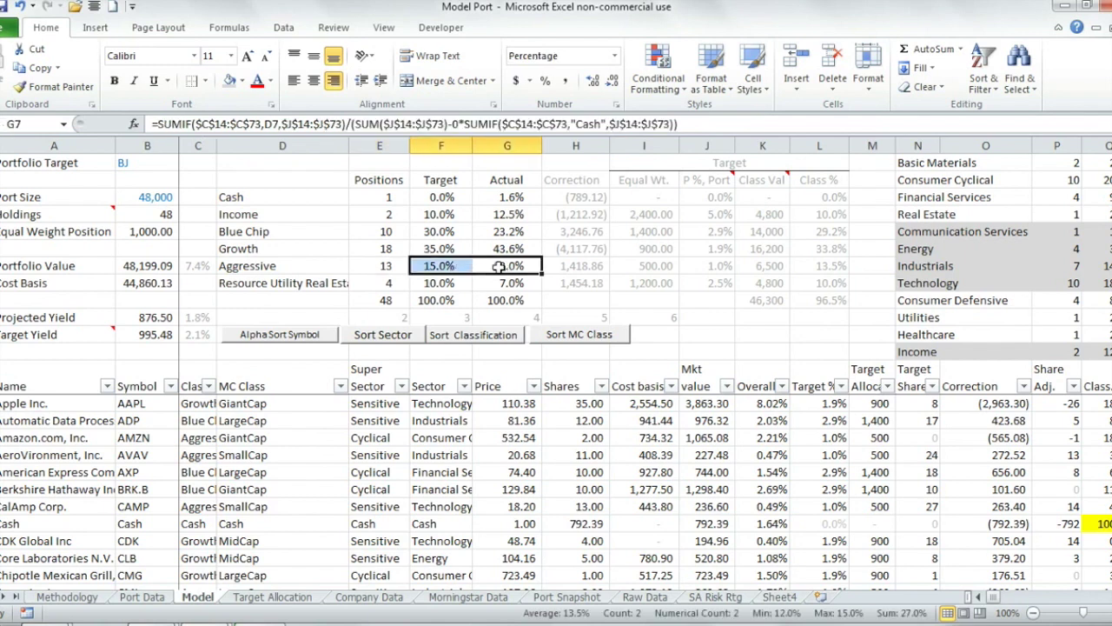
{"action": "left_click", "coordinate": [481, 250]}
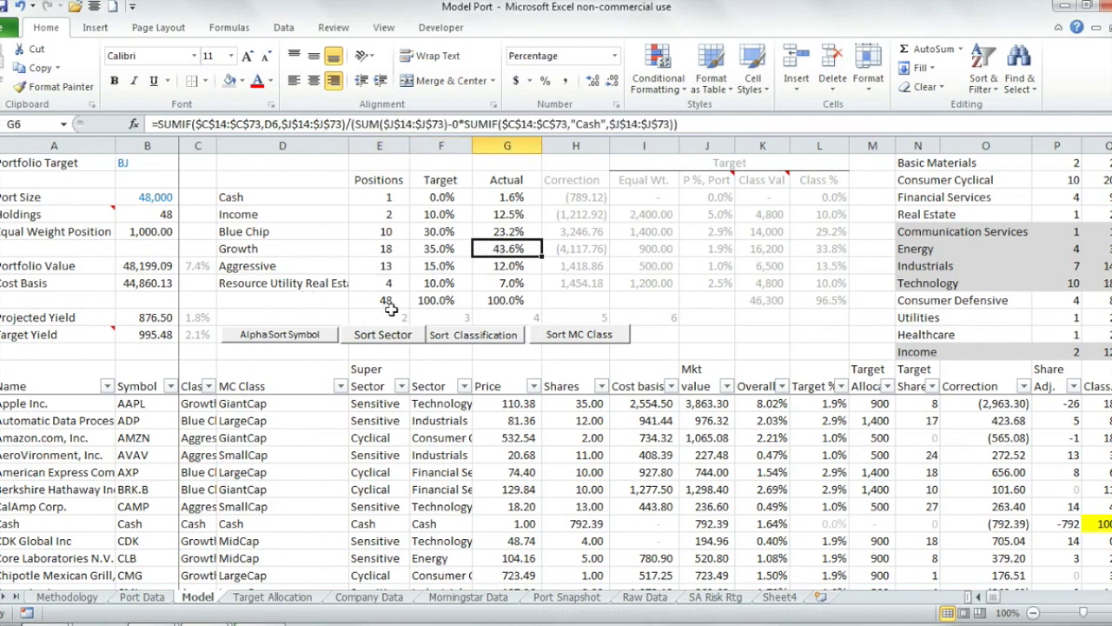
- Examine the sector breakdown and the MC Class. breakdown beside the target table on the Model sheet
{"action": "scroll", "coordinate": [398, 345], "scroll_direction": "right", "scroll_amount": 5}
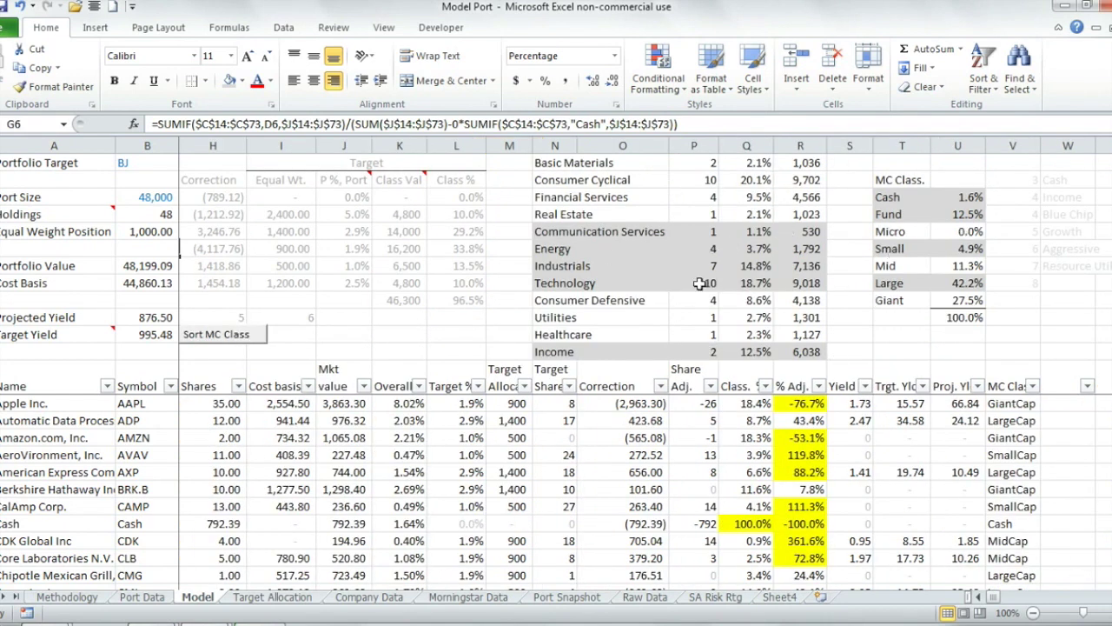
{"action": "left_click", "coordinate": [745, 167]}
{"action": "left_click_drag", "start_coordinate": [626, 166], "coordinate": [967, 339]}
- Review the Port Snapshot sheet's pivot table and remove Mkt value and Overall % from its values, keeping only Count of Symbol
{"action": "left_click", "coordinate": [566, 597]}
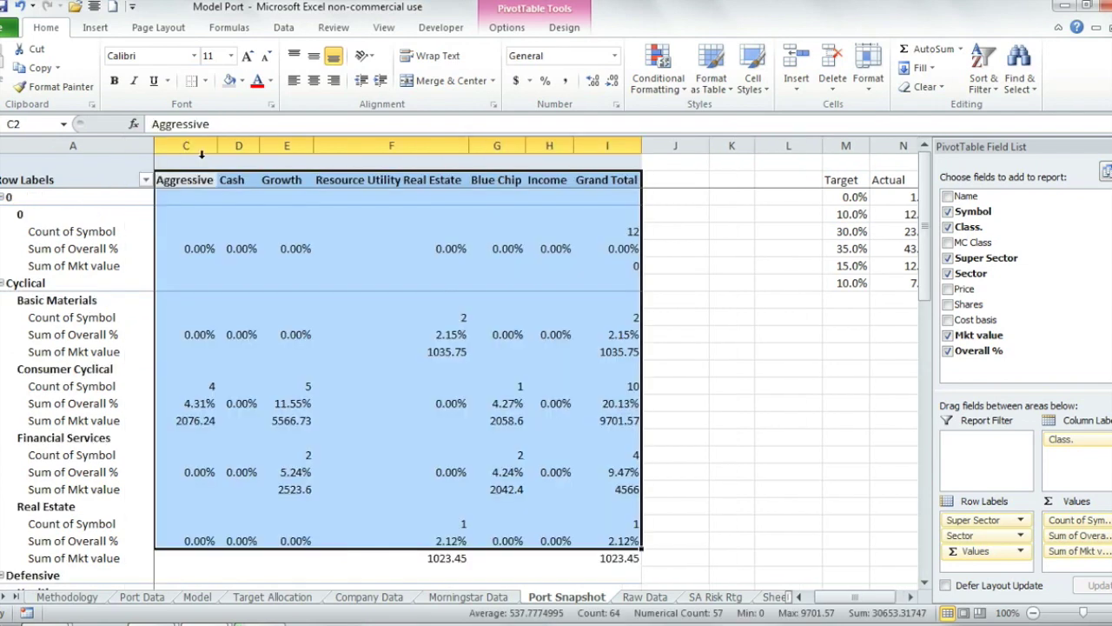
{"action": "left_click", "coordinate": [373, 403]}
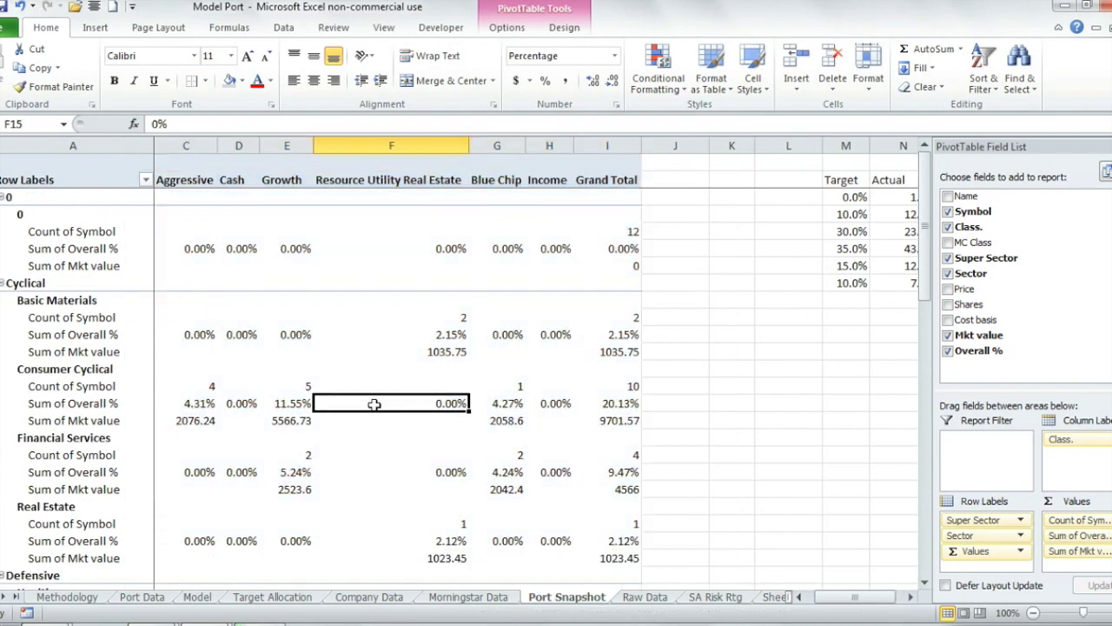
{"action": "scroll", "coordinate": [374, 403], "scroll_direction": "down", "scroll_amount": 14}
{"action": "left_click", "coordinate": [213, 540]}
{"action": "scroll", "coordinate": [328, 368], "scroll_direction": "up", "scroll_amount": 15}
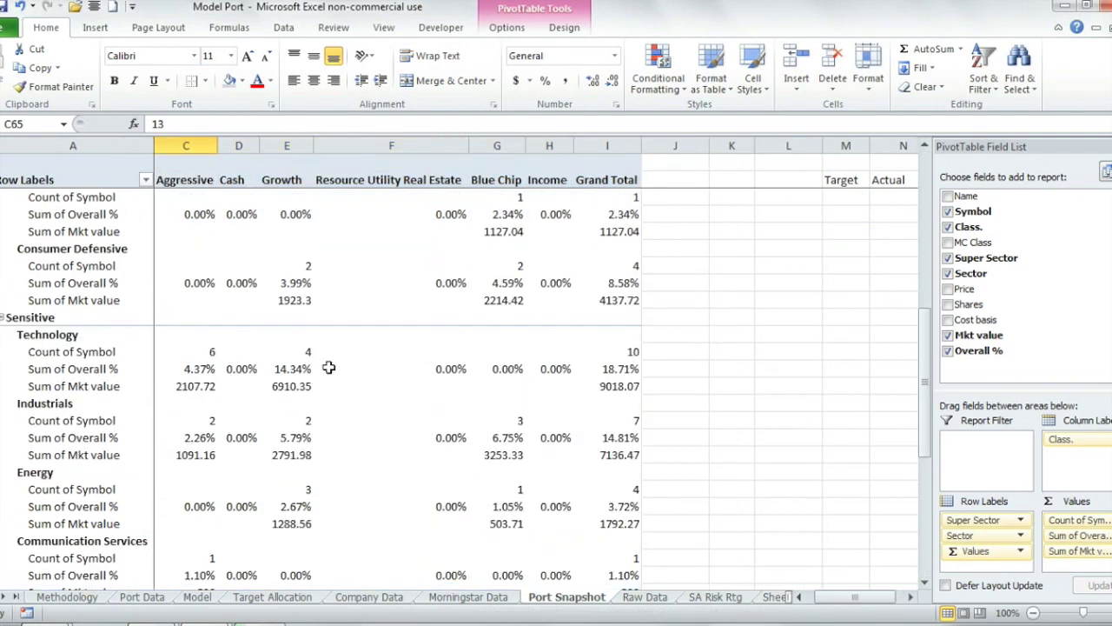
{"action": "left_click_drag", "start_coordinate": [1097, 553], "coordinate": [218, 385]}
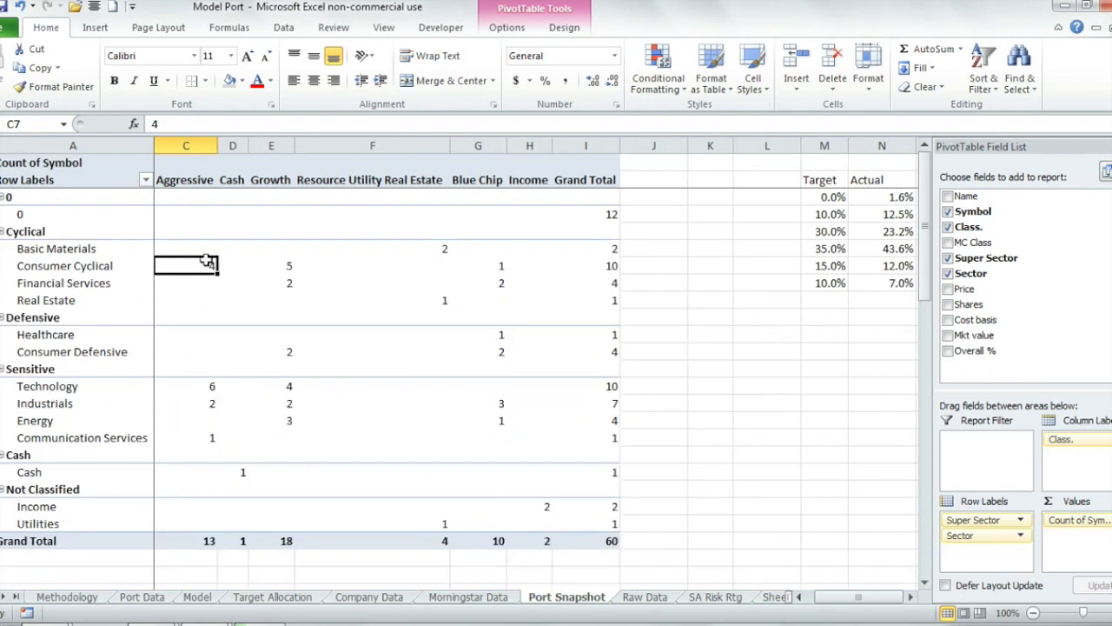
- Examine the Aggressive class's symbol counts for Technology, Industrials and Communication Services in the pivot table
{"action": "left_click", "coordinate": [212, 388]}
{"action": "left_click", "coordinate": [207, 403]}
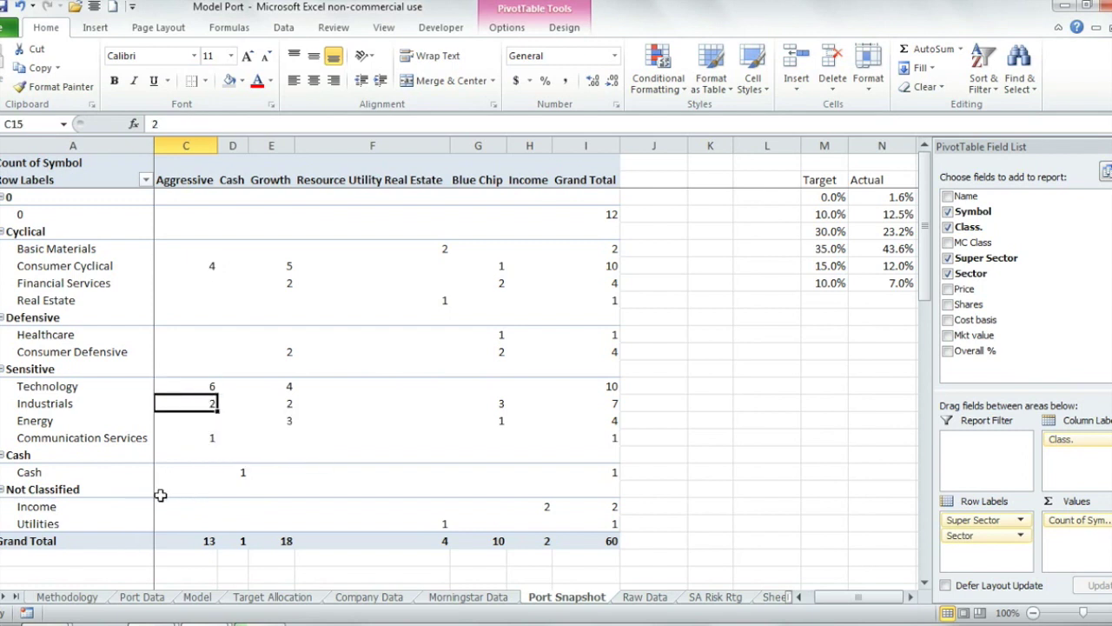
{"action": "left_click", "coordinate": [201, 440]}
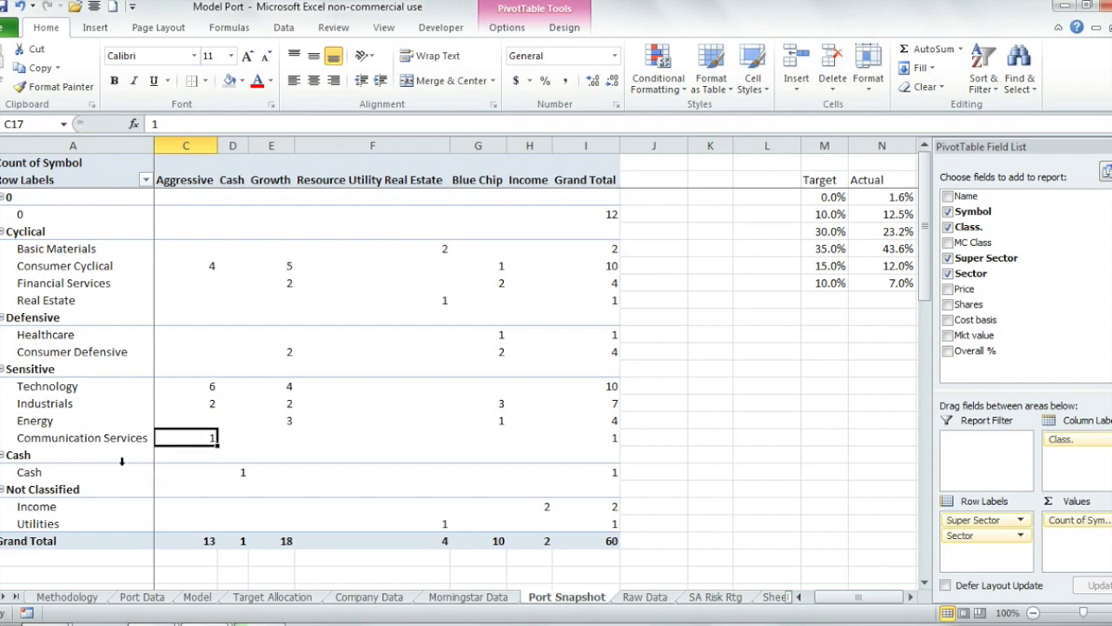
- Replace Count of Symbol with Sum of Overall % in the pivot table's values, and swap Class. for MC Class as the column field
{"action": "left_click_drag", "start_coordinate": [1080, 520], "coordinate": [995, 324]}
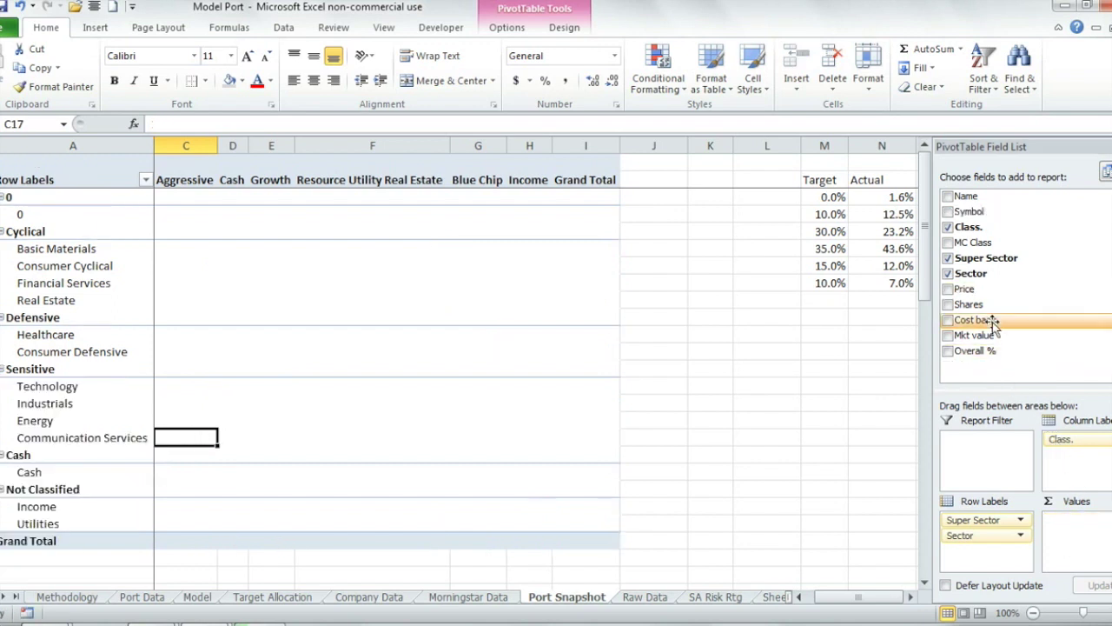
{"action": "left_click", "coordinate": [996, 355]}
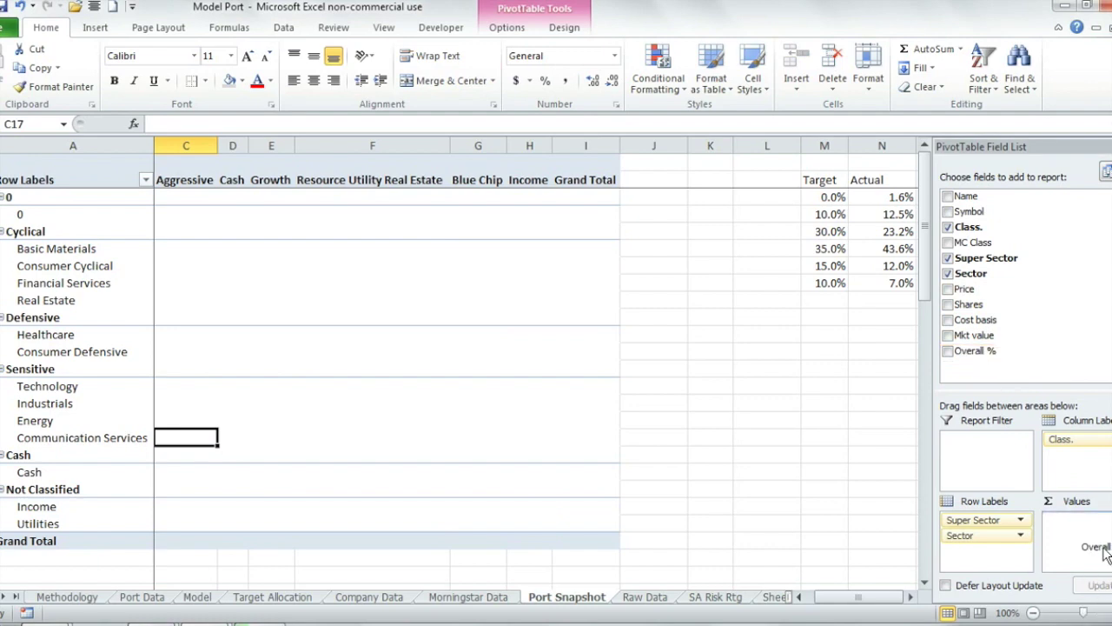
{"action": "right_click", "coordinate": [193, 439]}
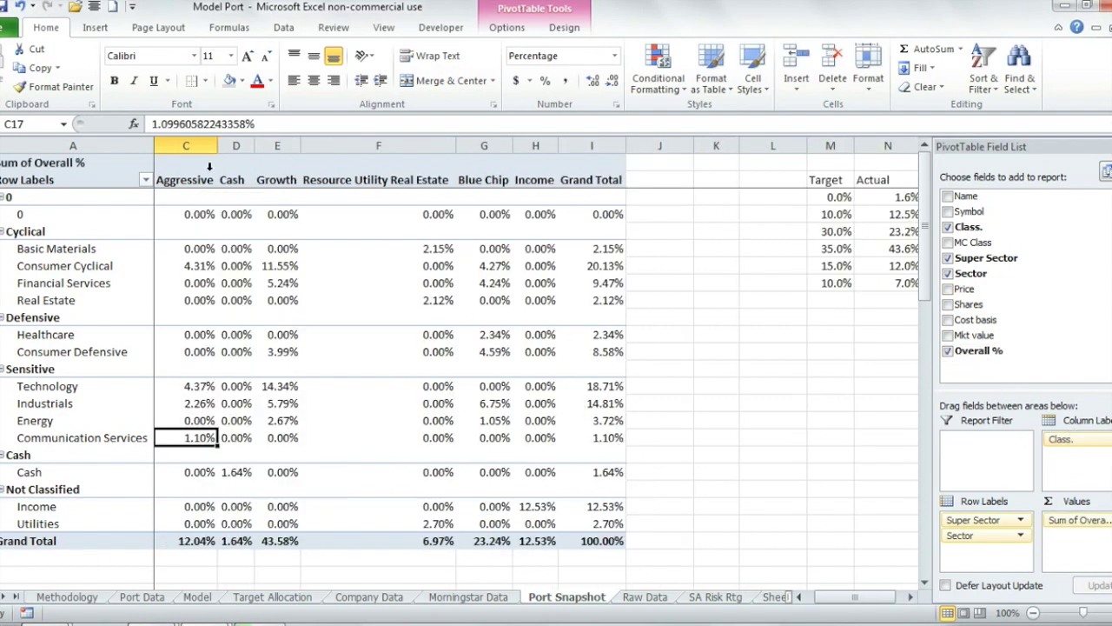
{"action": "left_click_drag", "start_coordinate": [208, 166], "coordinate": [539, 179]}
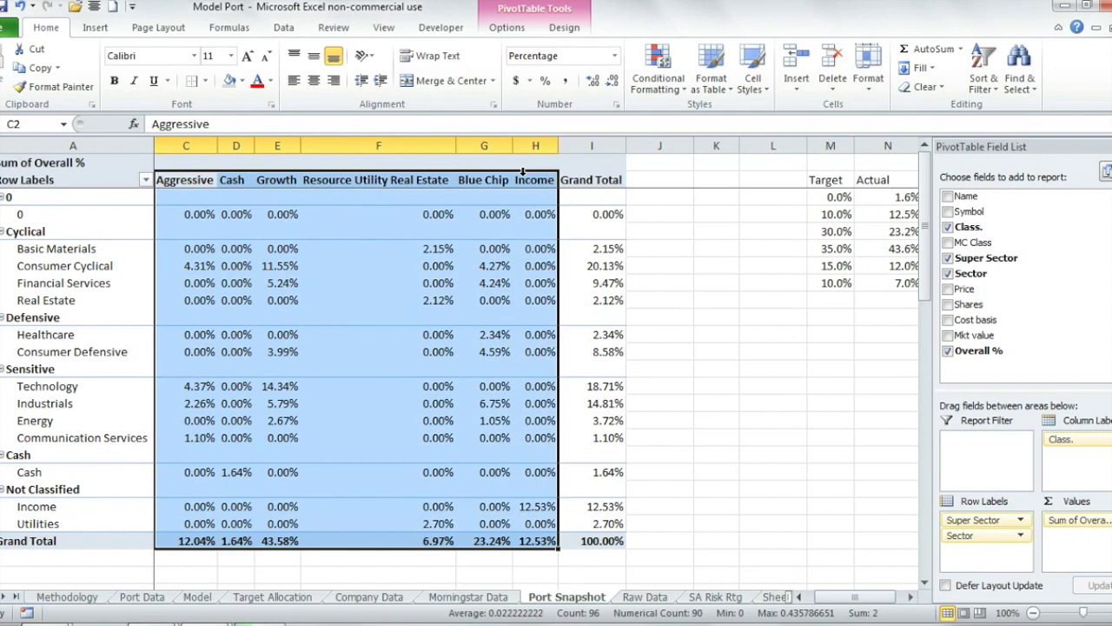
{"action": "left_click_drag", "start_coordinate": [1017, 245], "coordinate": [1067, 447]}
- Examine the Technology and Consumer Cyclical shares by market cap, their grand totals, and the SmallCap shares of the Sensitive sectors
{"action": "left_click_drag", "start_coordinate": [265, 385], "coordinate": [318, 386]}
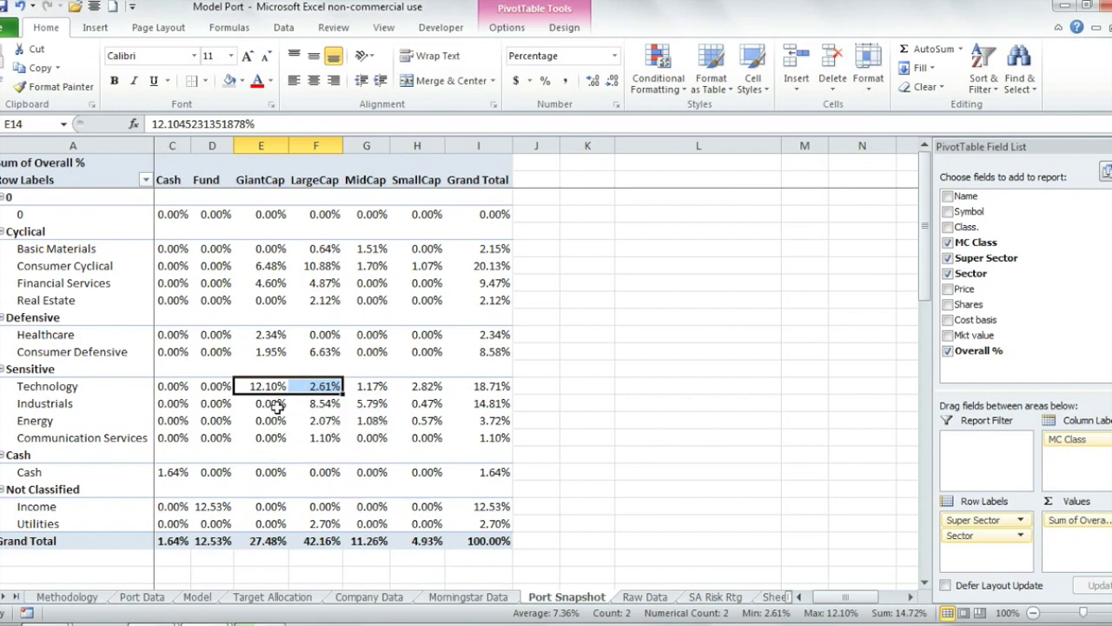
{"action": "key", "text": "ctrl+Right"}
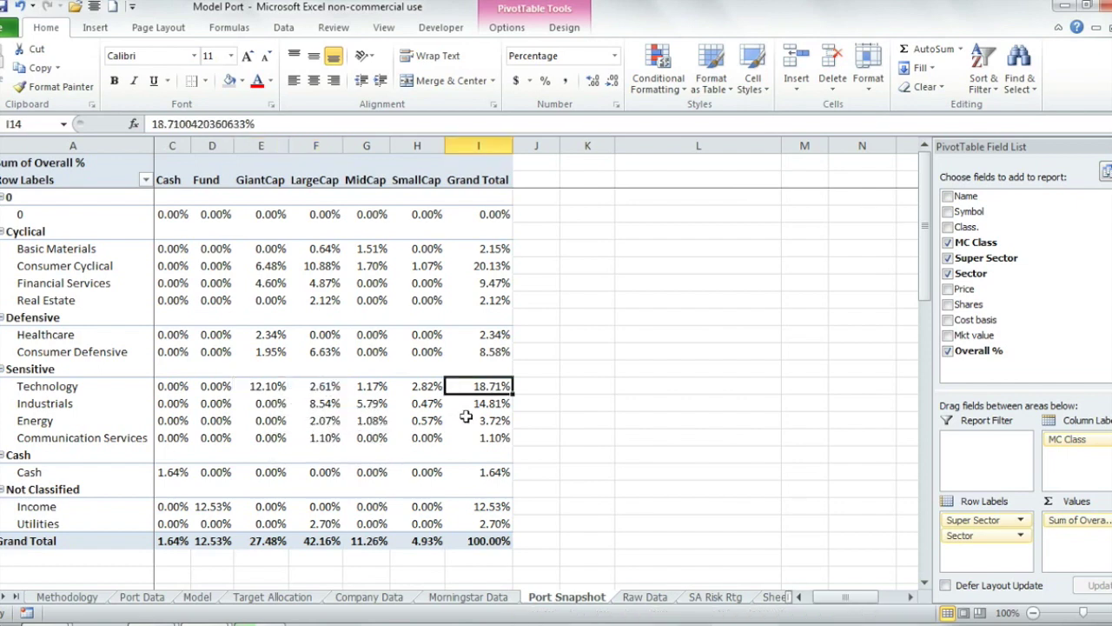
{"action": "left_click", "coordinate": [504, 266]}
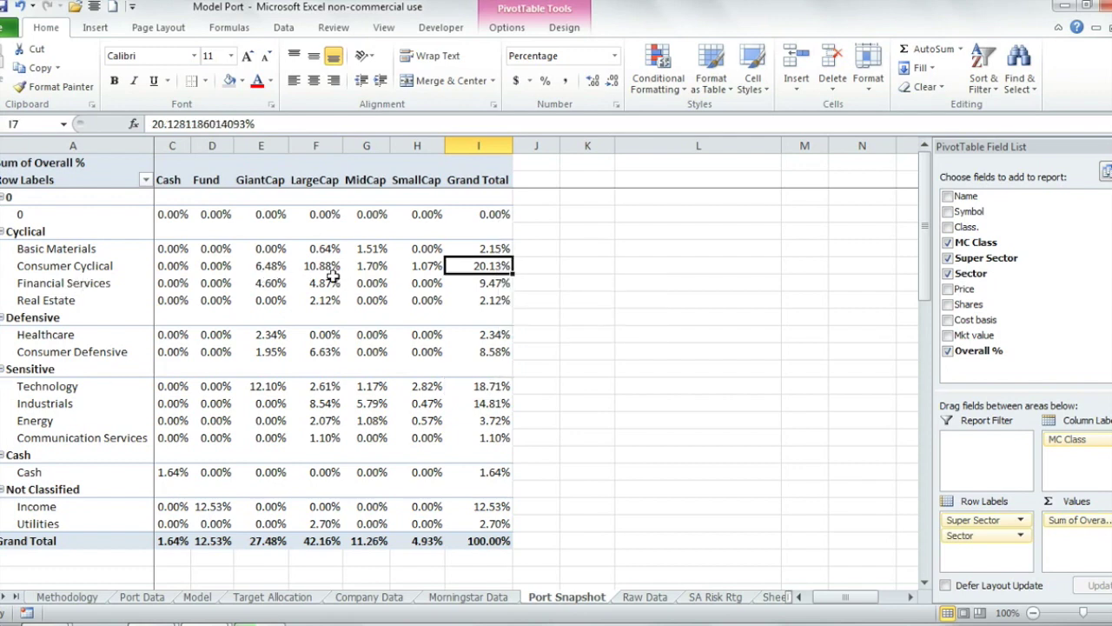
{"action": "mouse_move", "coordinate": [265, 271]}
{"action": "left_mouse_down"}
{"action": "mouse_move", "coordinate": [317, 271]}
{"action": "mouse_move", "coordinate": [275, 265]}
{"action": "left_mouse_up"}
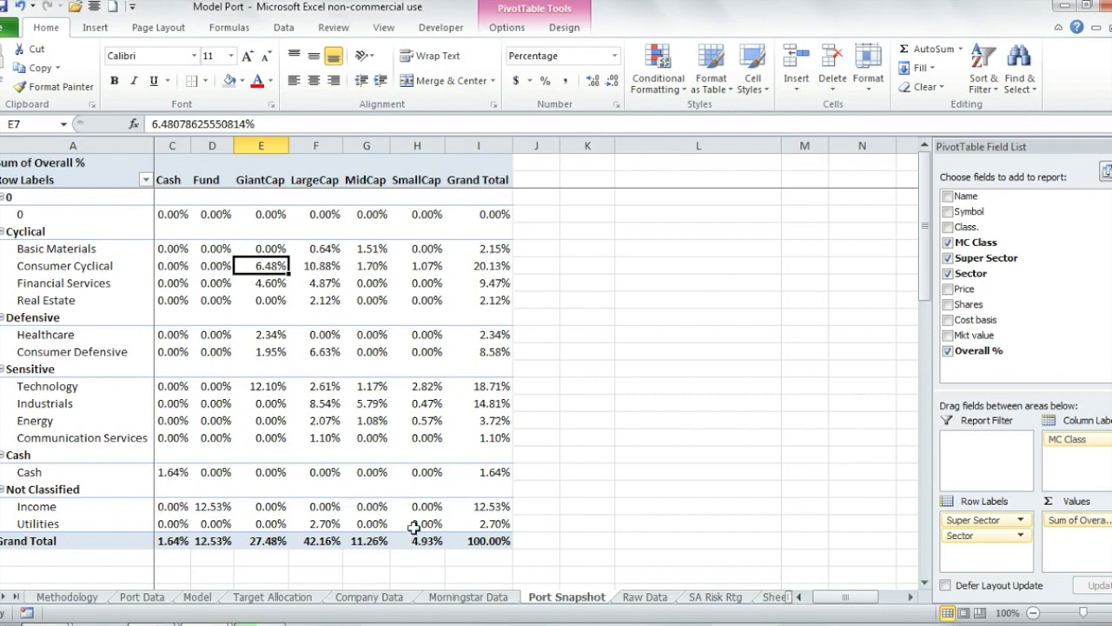
{"action": "mouse_move", "coordinate": [469, 530]}
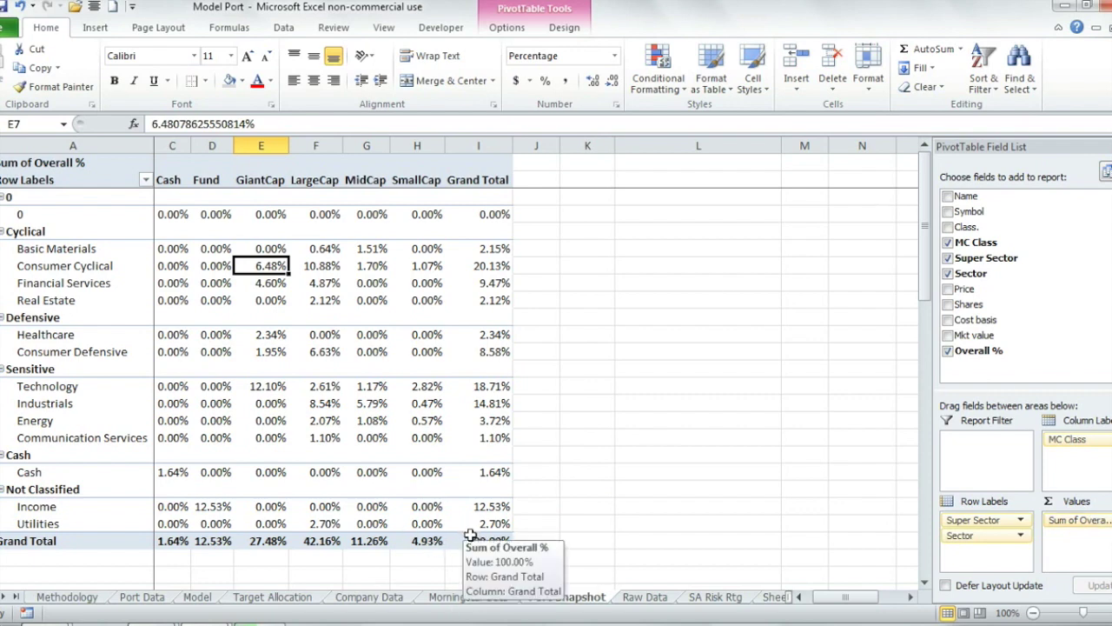
{"action": "mouse_move", "coordinate": [439, 389]}
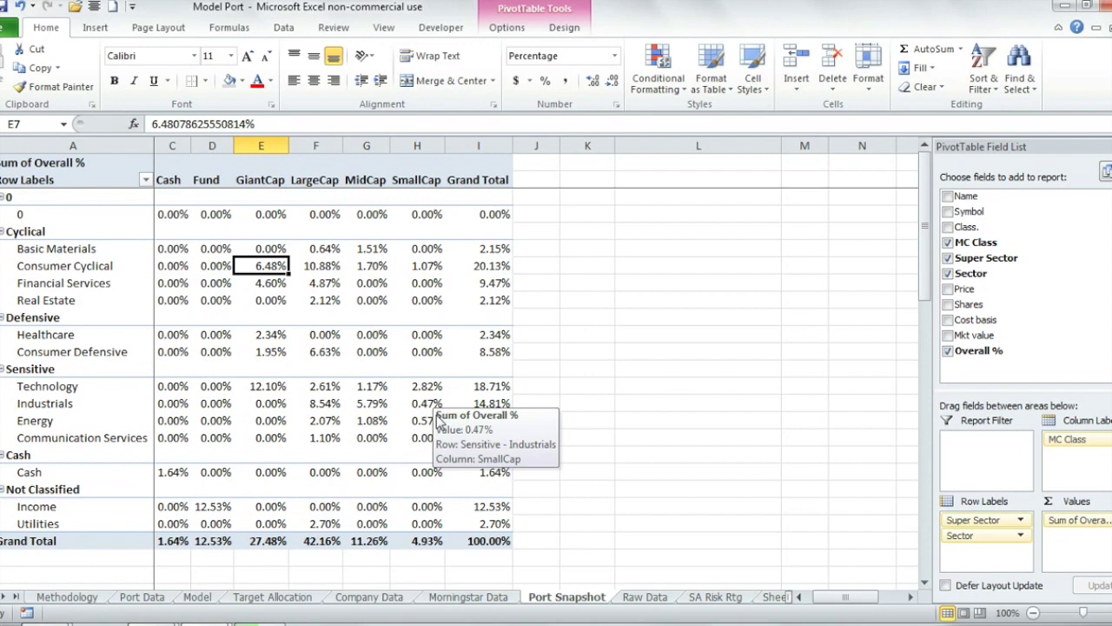
{"action": "mouse_move", "coordinate": [435, 420]}
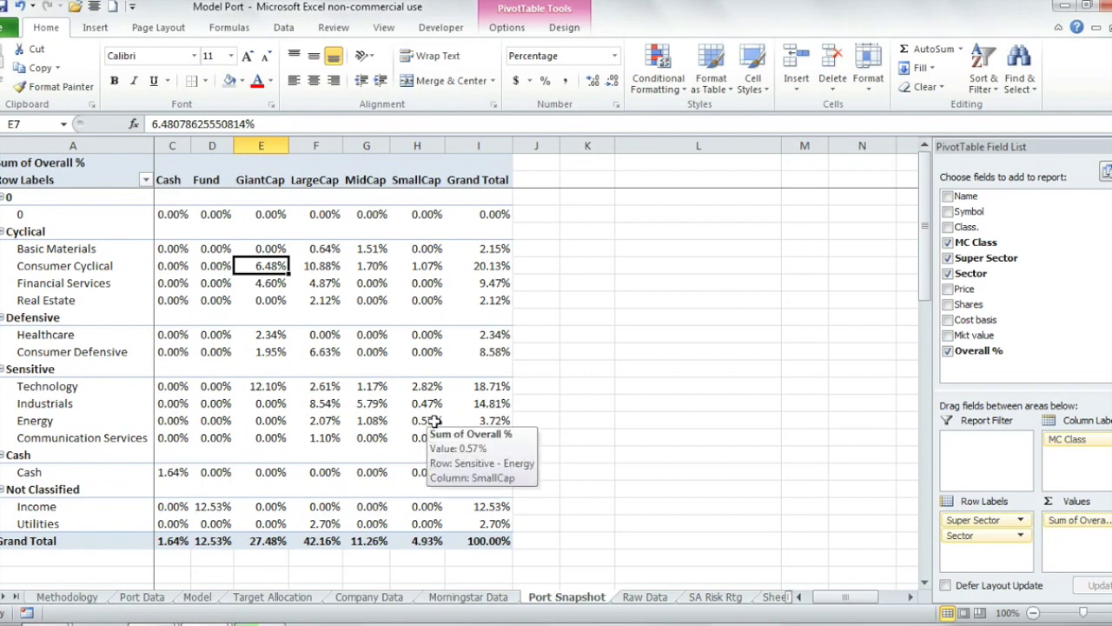